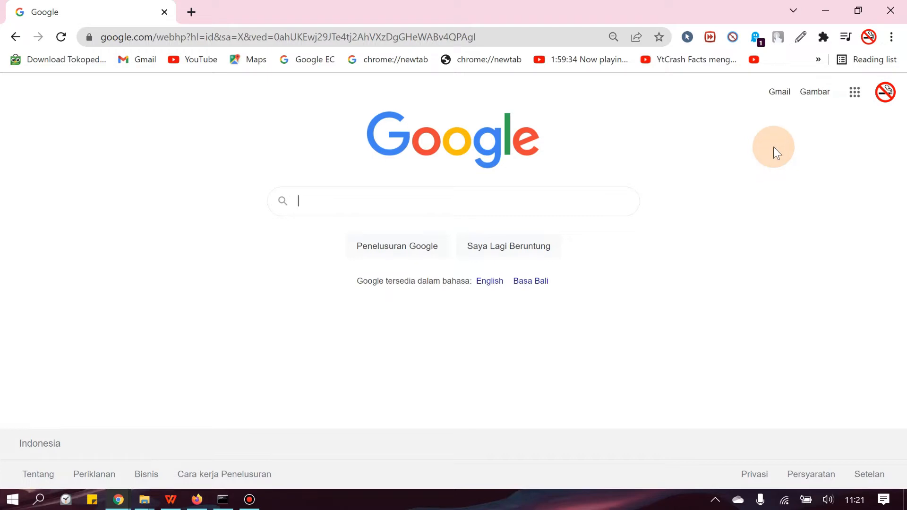
Step: Open Google Drive from the Google home page
{"action": "left_click", "coordinate": [854, 93]}
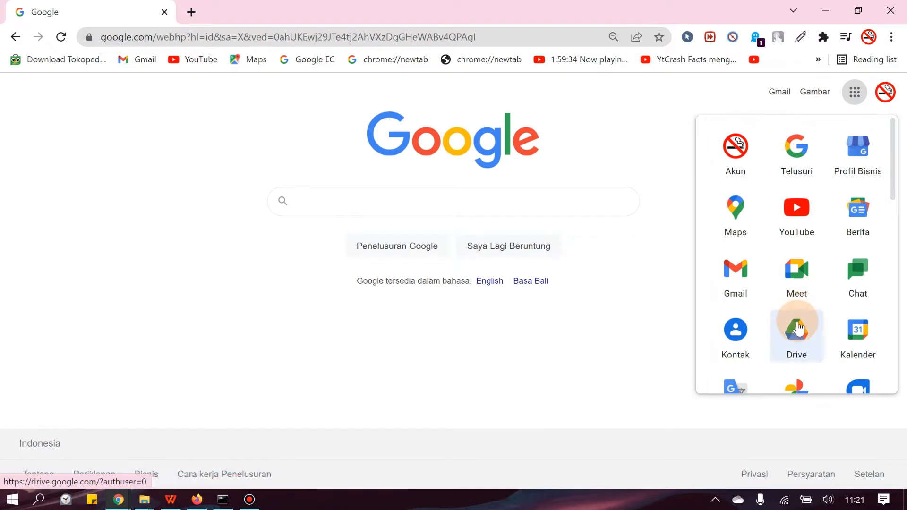
{"action": "left_click", "coordinate": [794, 338]}
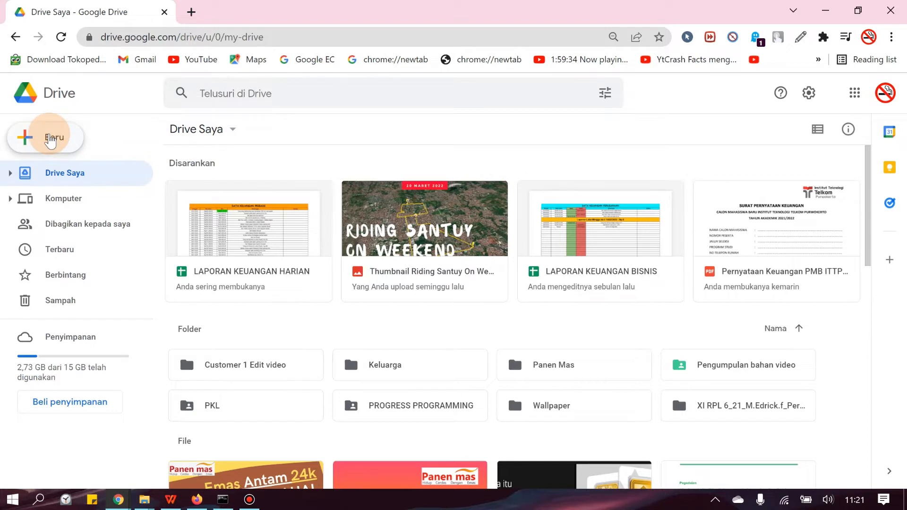
Step: Browse the Google Forms template gallery for a new form, and close it without choosing a template
{"action": "left_click", "coordinate": [51, 138]}
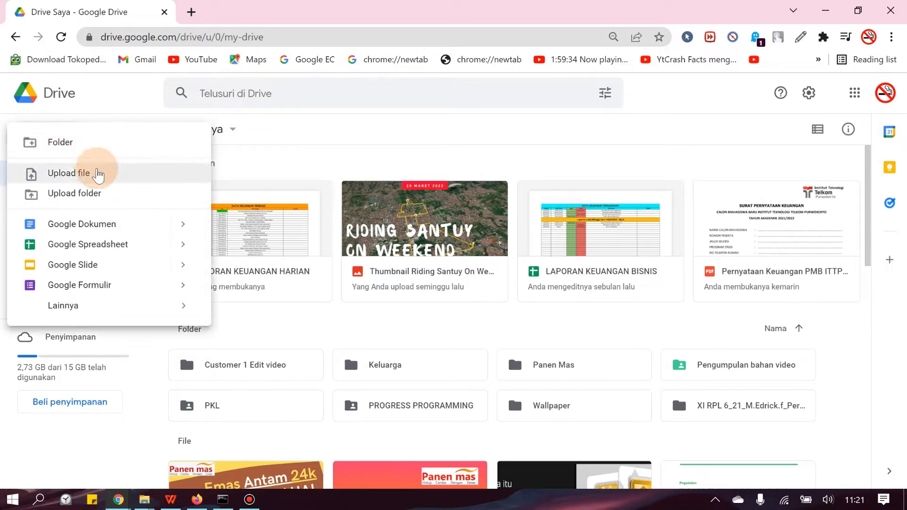
{"action": "mouse_move", "coordinate": [183, 287]}
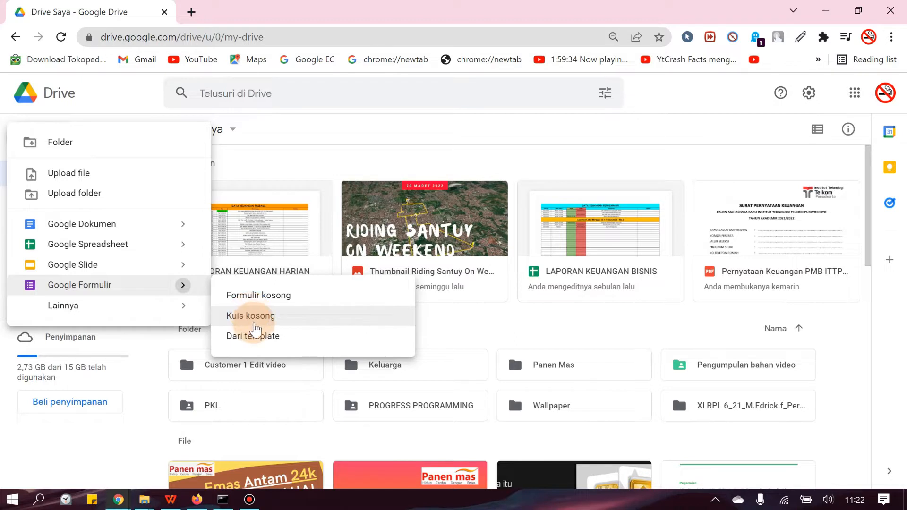
{"action": "left_click", "coordinate": [259, 338]}
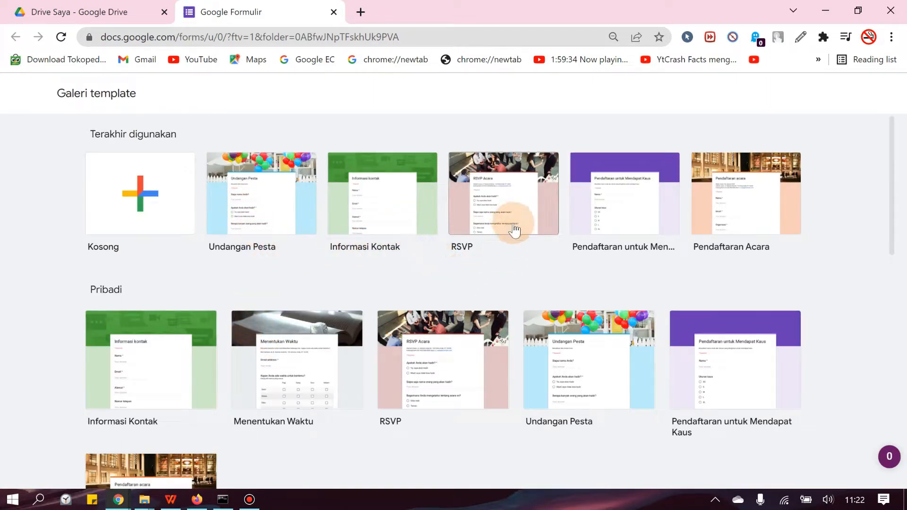
{"action": "scroll", "coordinate": [284, 258], "scroll_direction": "down", "scroll_amount": 4}
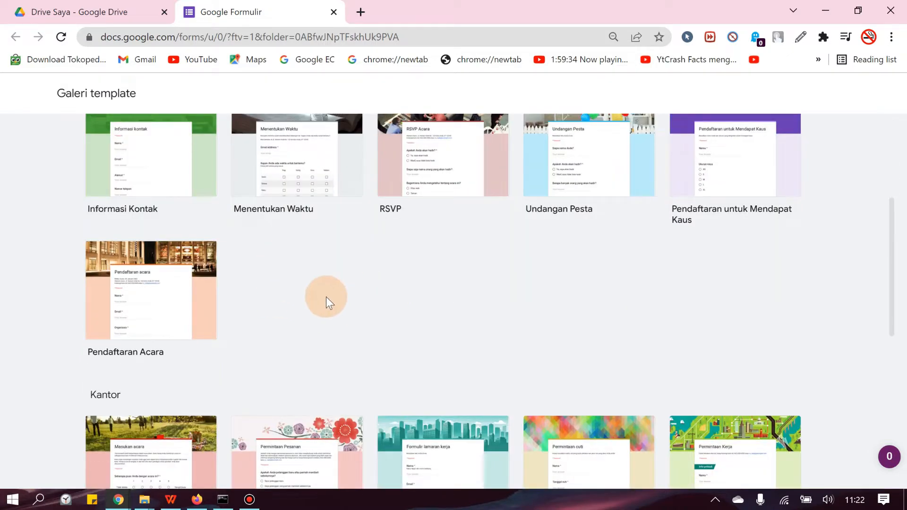
{"action": "scroll", "coordinate": [551, 308], "scroll_direction": "down", "scroll_amount": 4}
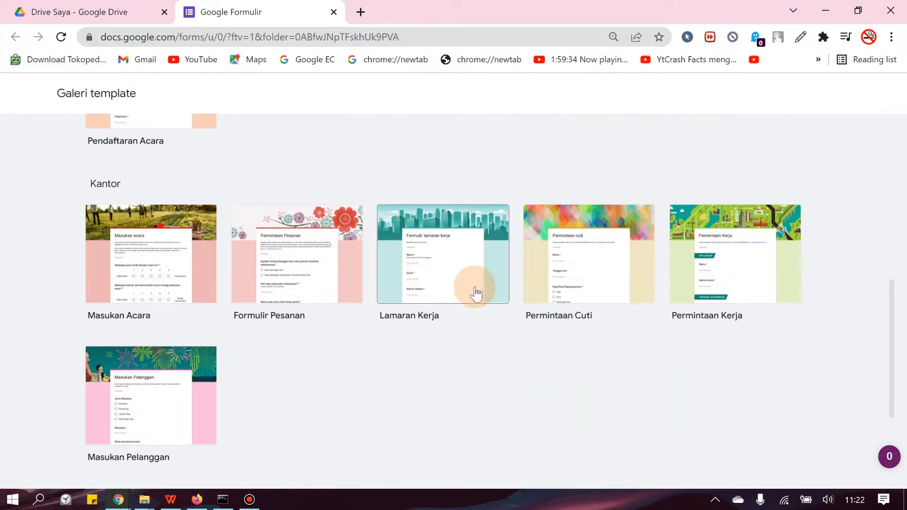
{"action": "scroll", "coordinate": [477, 296], "scroll_direction": "up", "scroll_amount": 8}
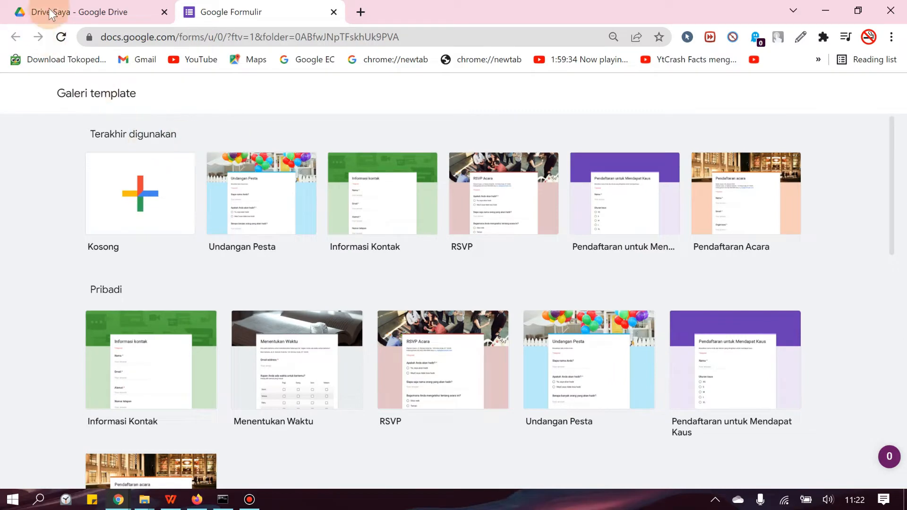
{"action": "key", "text": "ctrl+w"}
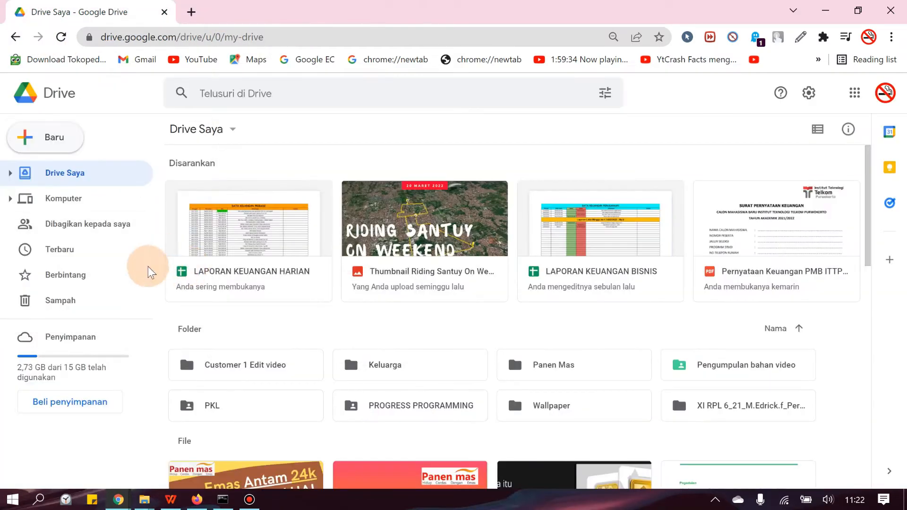
Step: Create a new blank quiz in Google Forms from Drive
{"action": "left_click", "coordinate": [53, 136]}
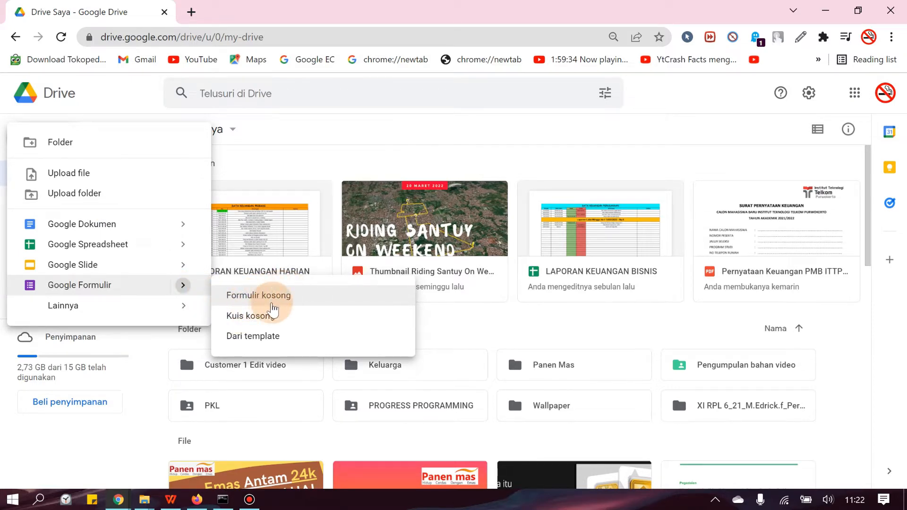
{"action": "left_click", "coordinate": [262, 318]}
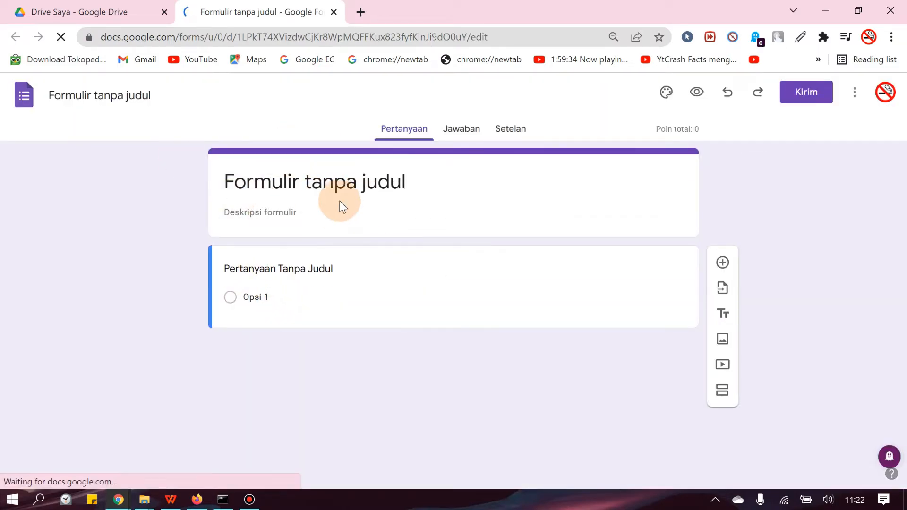
{"action": "left_click", "coordinate": [272, 213]}
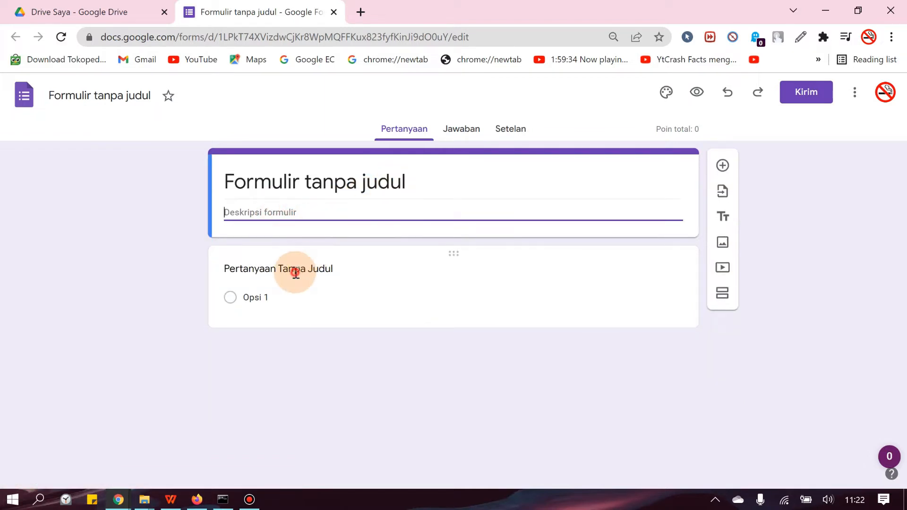
{"action": "left_click", "coordinate": [297, 269]}
{"action": "left_click", "coordinate": [370, 278]}
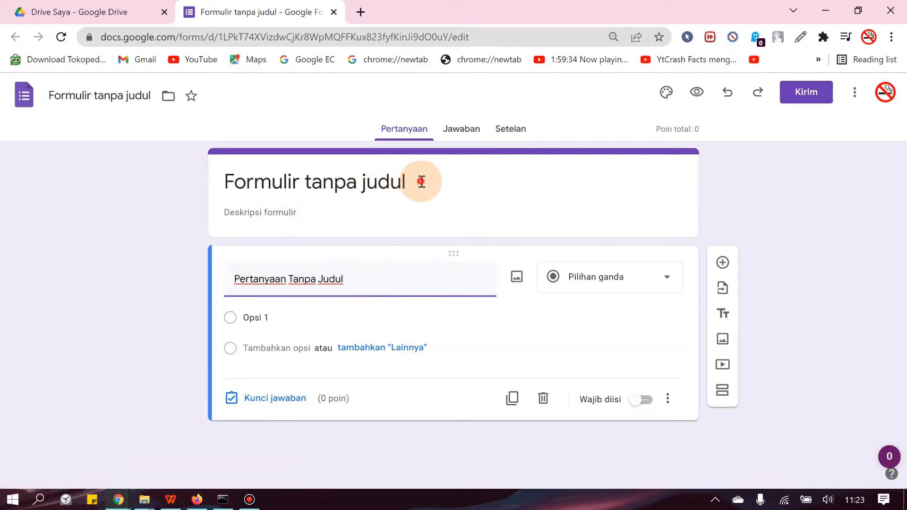
Step: Title the form "Ujicoba Kuis 1" and set its description to "Jawablah pertanyaan berikut ini dengan cermat dan benar !"
{"action": "left_click", "coordinate": [421, 179]}
{"action": "double_click", "coordinate": [424, 183]}
{"action": "triple_click", "coordinate": [424, 183]}
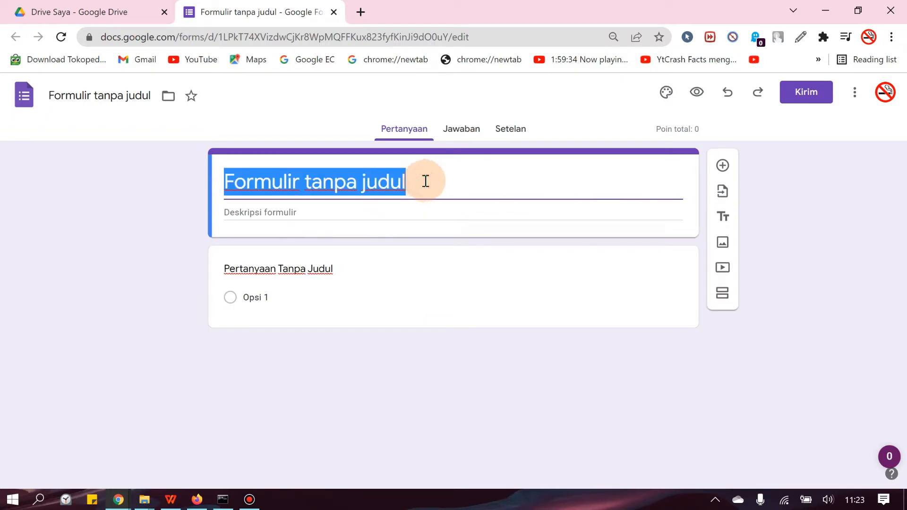
{"action": "type", "text": "Ujicoba Kuis 1"}
{"action": "left_click", "coordinate": [360, 212]}
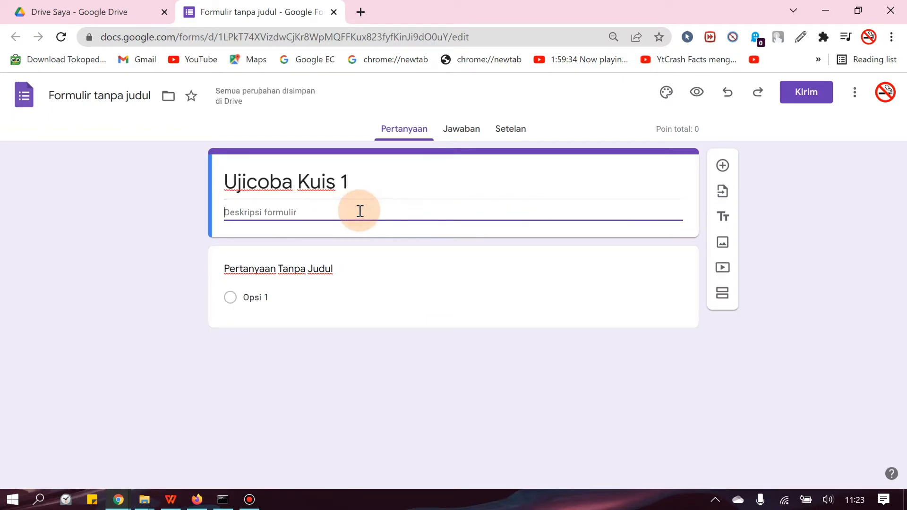
{"action": "type", "text": "Jawablah pertanyaan berikut ini dengan cermat dan benar !"}
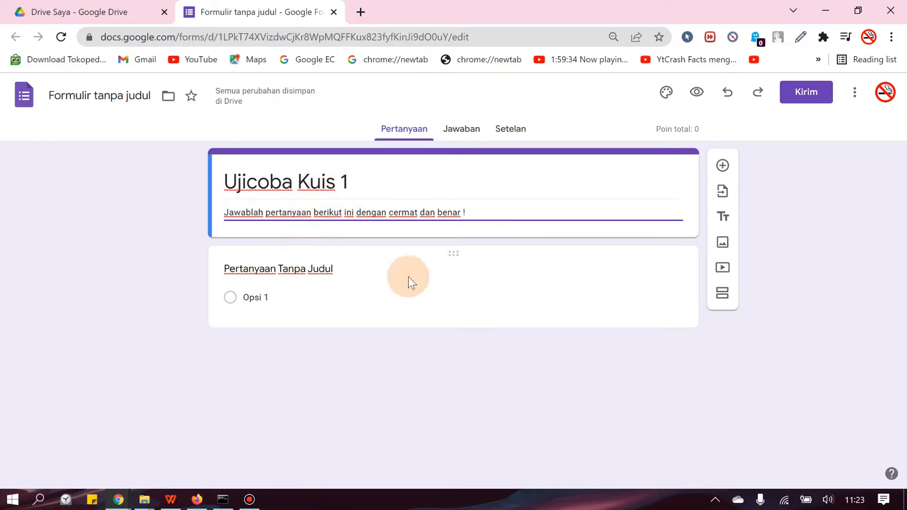
Step: Change the first question to the Drop-down type and set its text to "Kelas Berapa ?"
{"action": "left_click", "coordinate": [500, 285]}
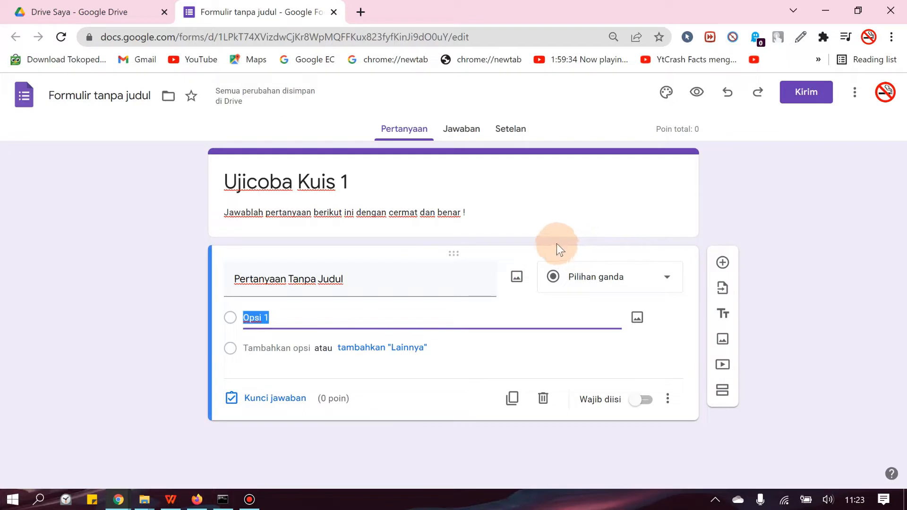
{"action": "left_click", "coordinate": [619, 279]}
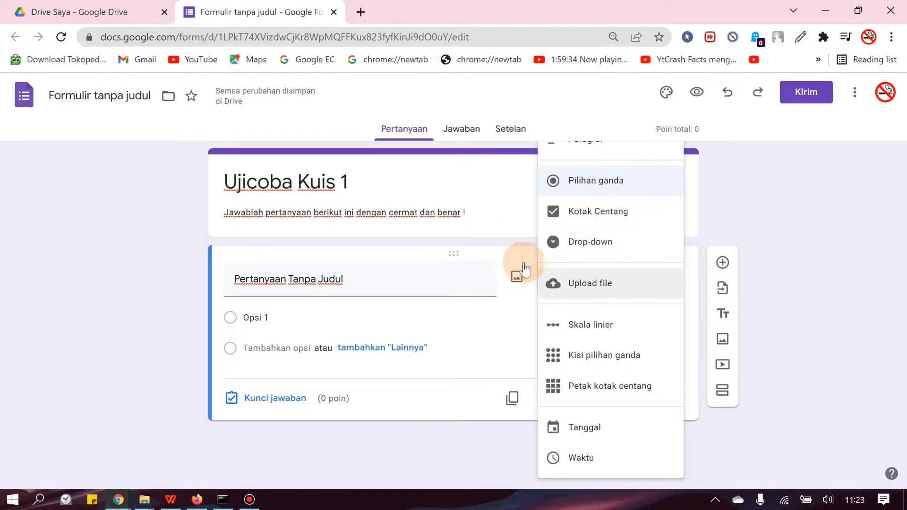
{"action": "left_click", "coordinate": [591, 242]}
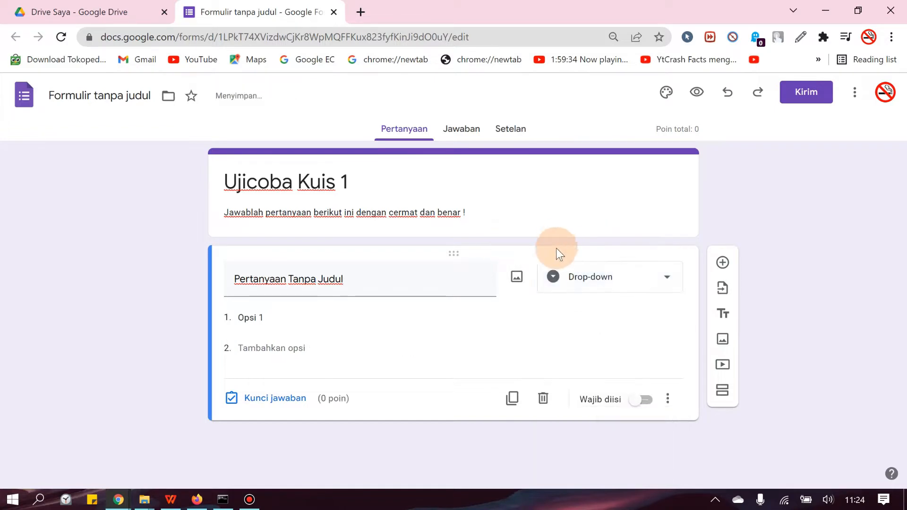
{"action": "left_click", "coordinate": [390, 283]}
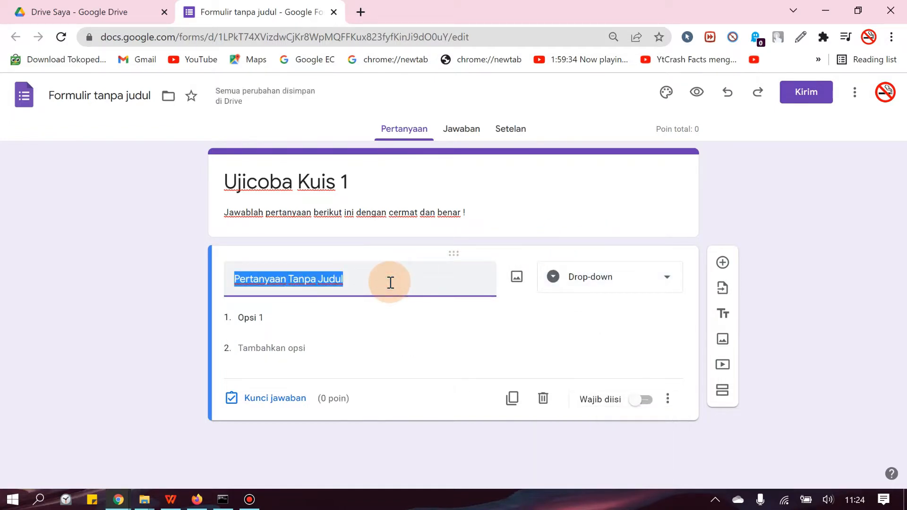
{"action": "type", "text": "Kelas Berapa ?"}
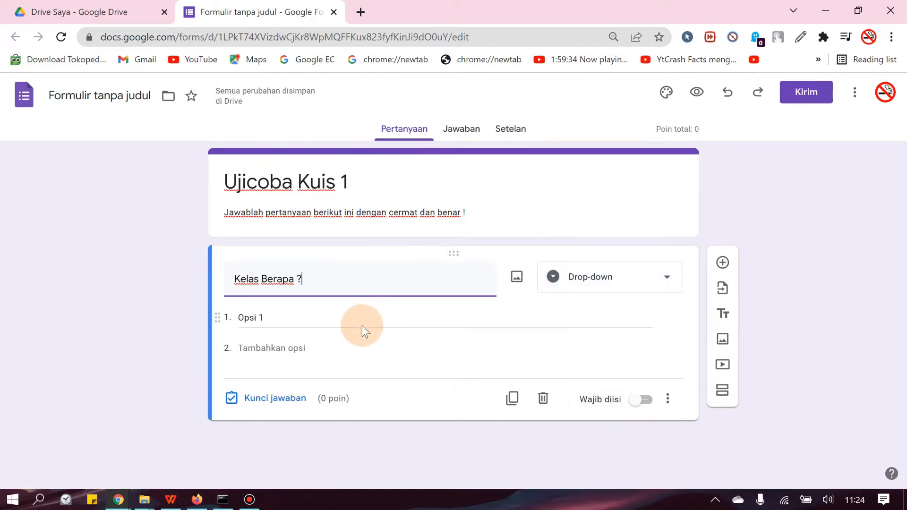
Step: Enter the answer options "XII RPL 1", "XII RPL 2" and "XII RPL 3" for the class question
{"action": "left_click", "coordinate": [267, 317]}
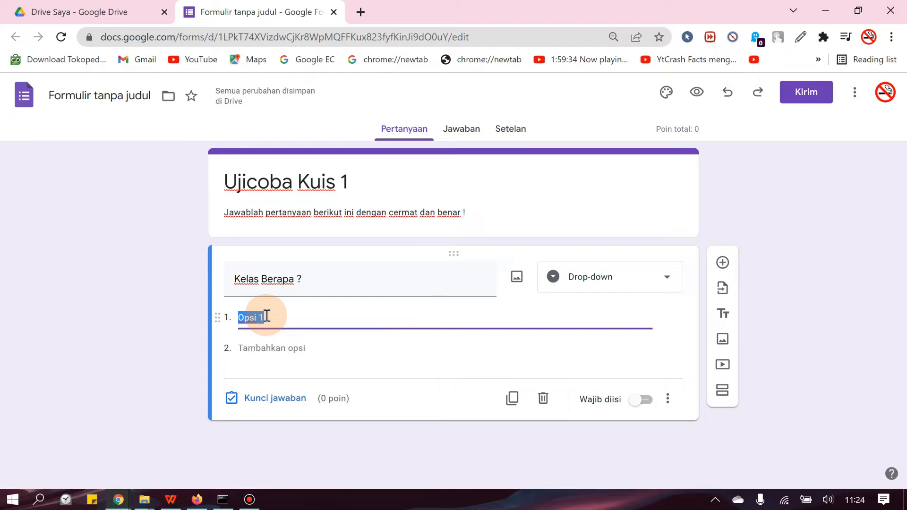
{"action": "type", "text": "XII RPL 1"}
{"action": "key", "text": "Return"}
{"action": "type", "text": "XII RPL 2"}
{"action": "key", "text": "Return"}
{"action": "type", "text": "XII RPL 3"}
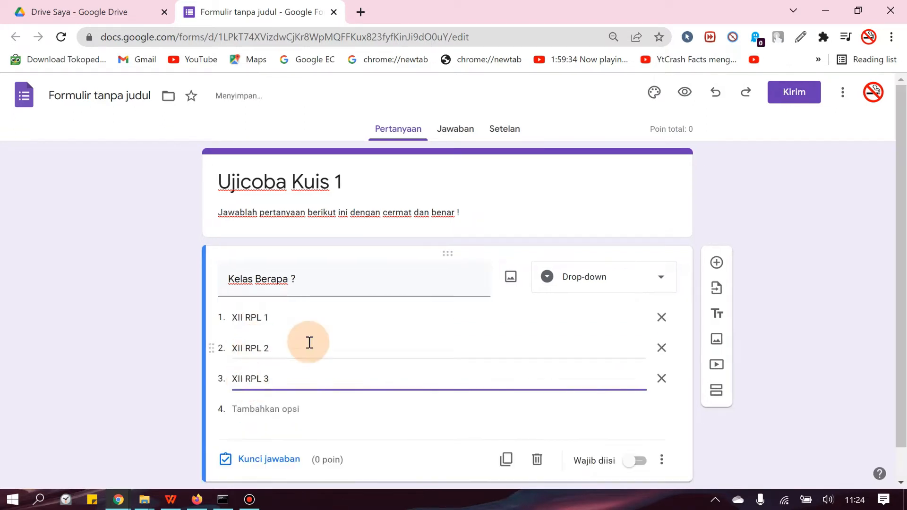
Step: Try marking XII RPL 1 as the correct answer in the class question's answer key, clear the mark and close the key
{"action": "scroll", "coordinate": [310, 343], "scroll_direction": "down", "scroll_amount": 1}
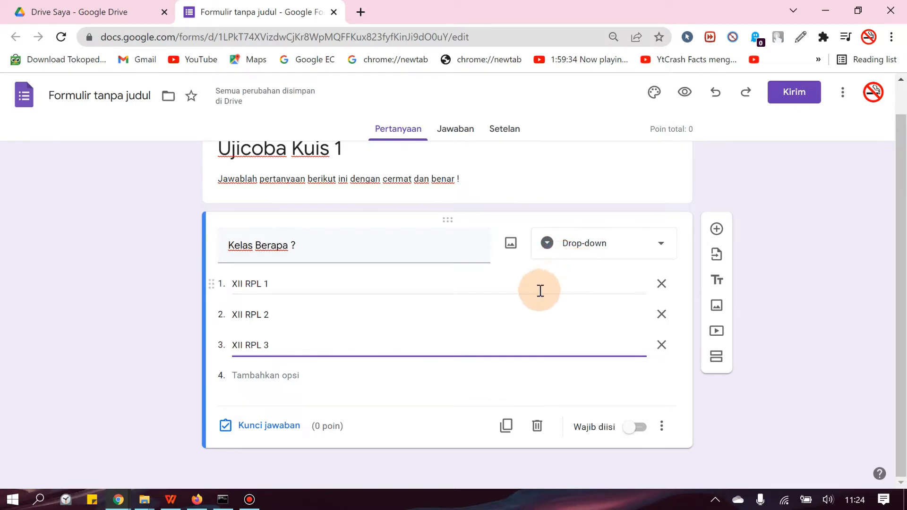
{"action": "left_click", "coordinate": [241, 428]}
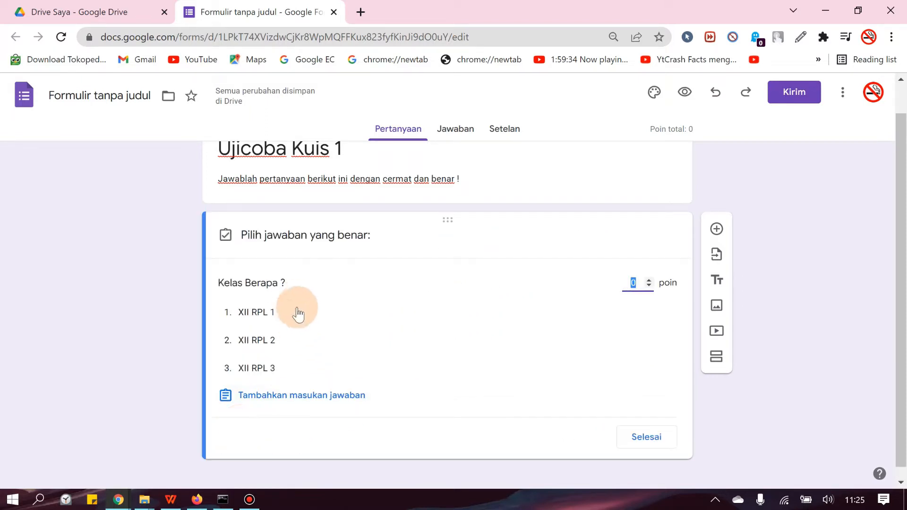
{"action": "left_click", "coordinate": [269, 311]}
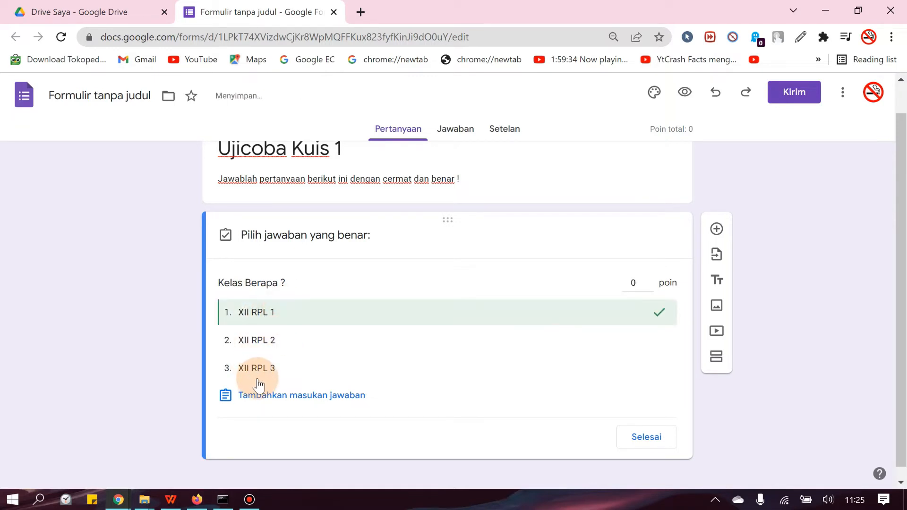
{"action": "left_click", "coordinate": [263, 313]}
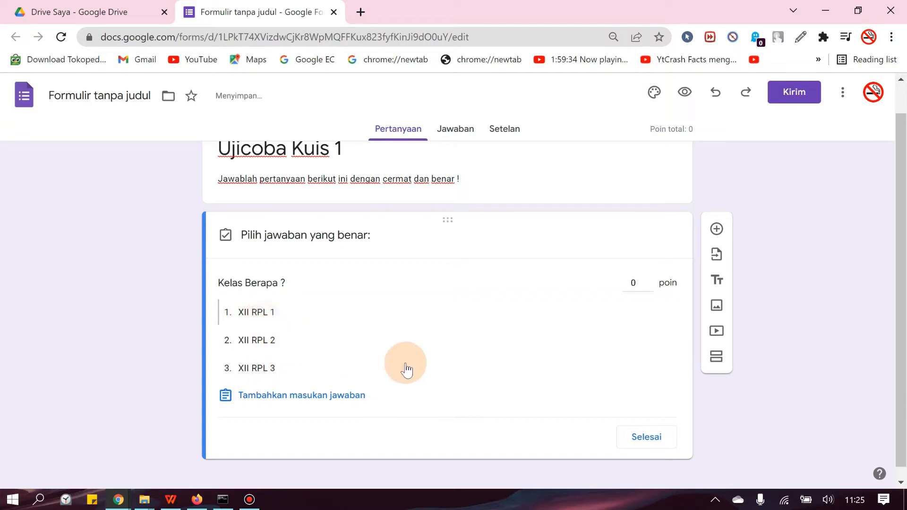
{"action": "left_click", "coordinate": [646, 440]}
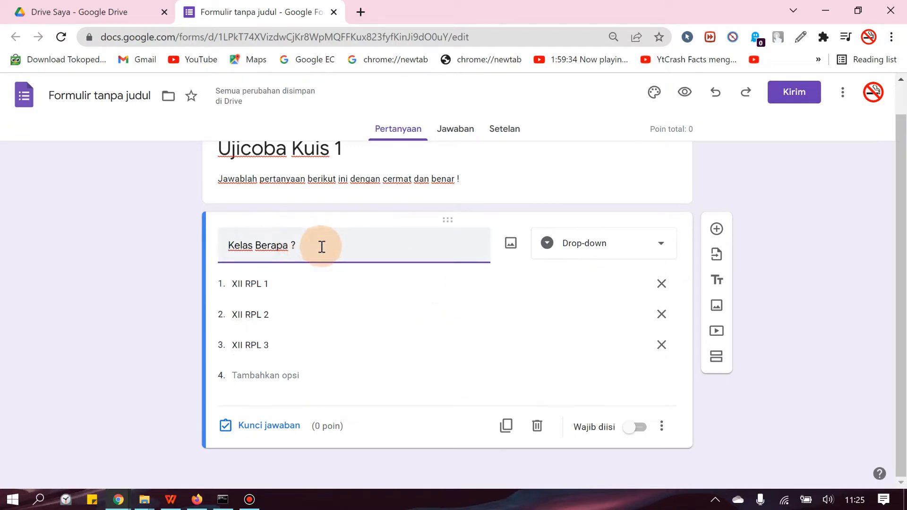
Step: Add a short-answer question with the text "Siapa namamu ?" below the class question
{"action": "left_click", "coordinate": [717, 230]}
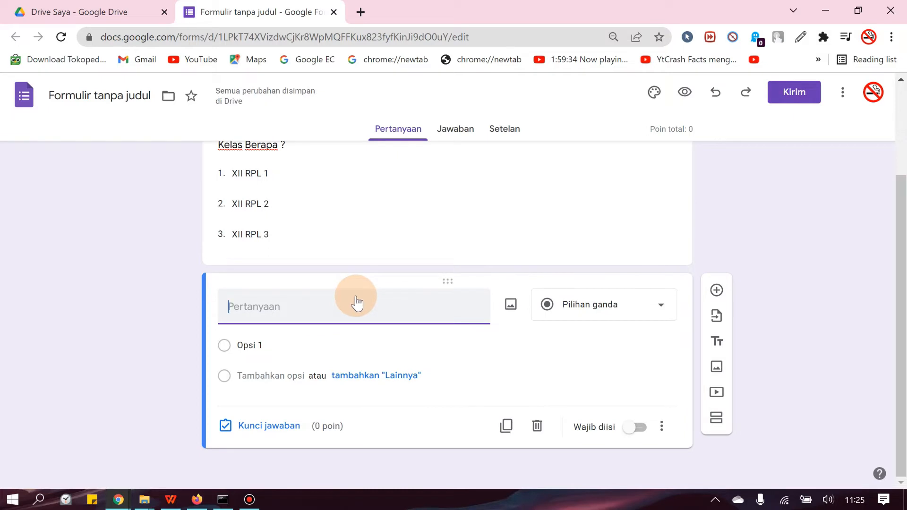
{"action": "type", "text": "Siapa namamu ?"}
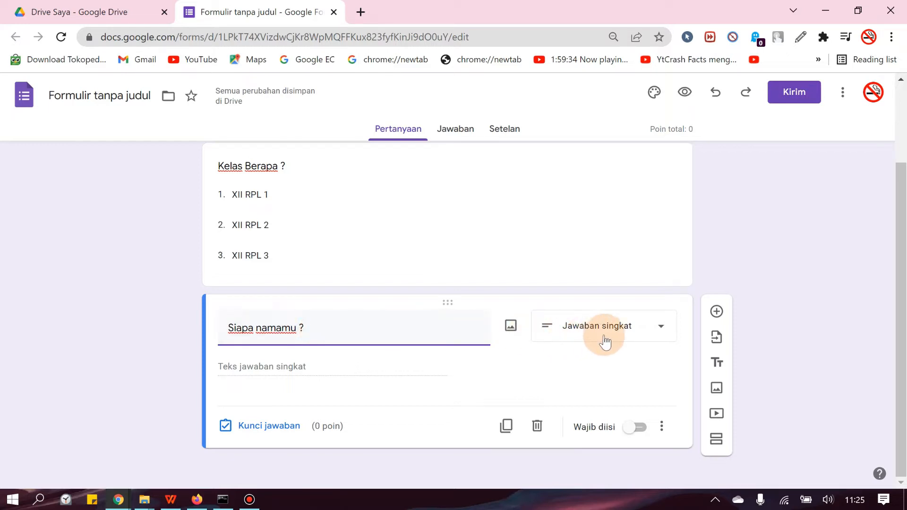
Step: Review the question types offered for the "Siapa namamu ?" question, and close the list without changing the type
{"action": "left_click", "coordinate": [663, 334]}
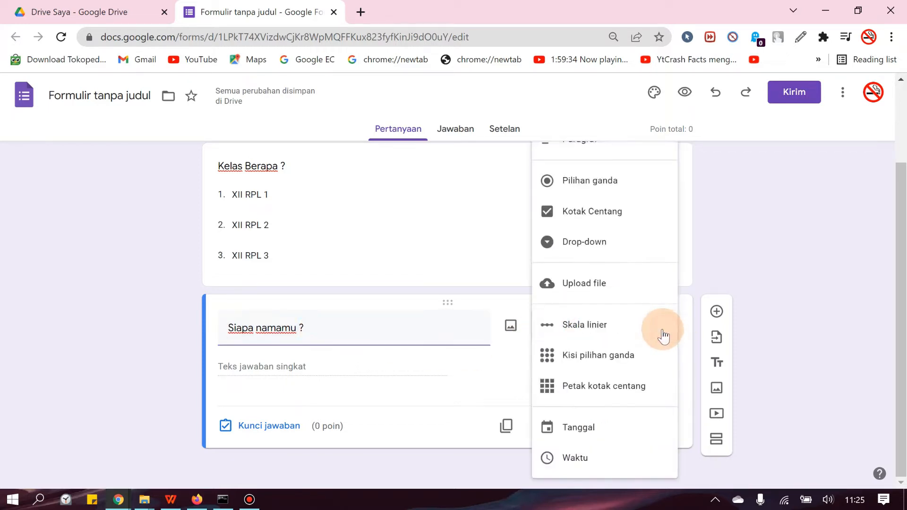
{"action": "scroll", "coordinate": [610, 347], "scroll_direction": "up", "scroll_amount": 2}
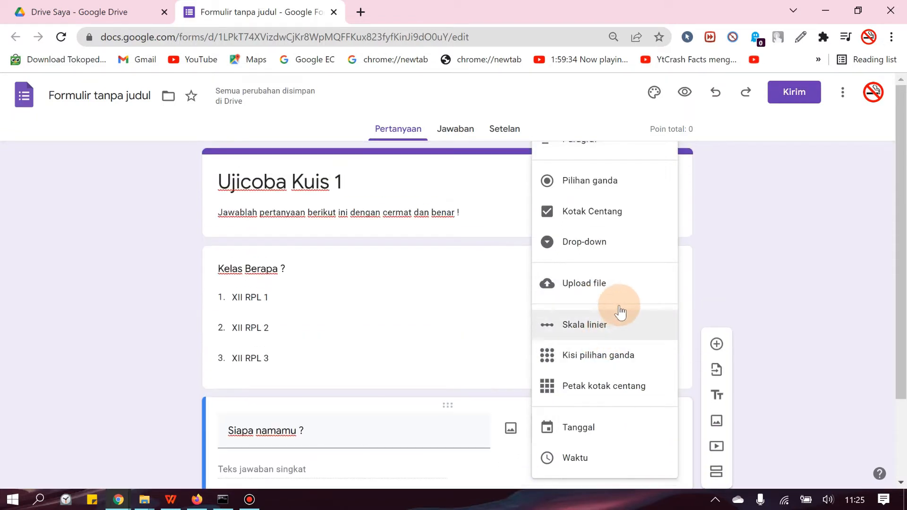
{"action": "scroll", "coordinate": [614, 340], "scroll_direction": "down", "scroll_amount": 2}
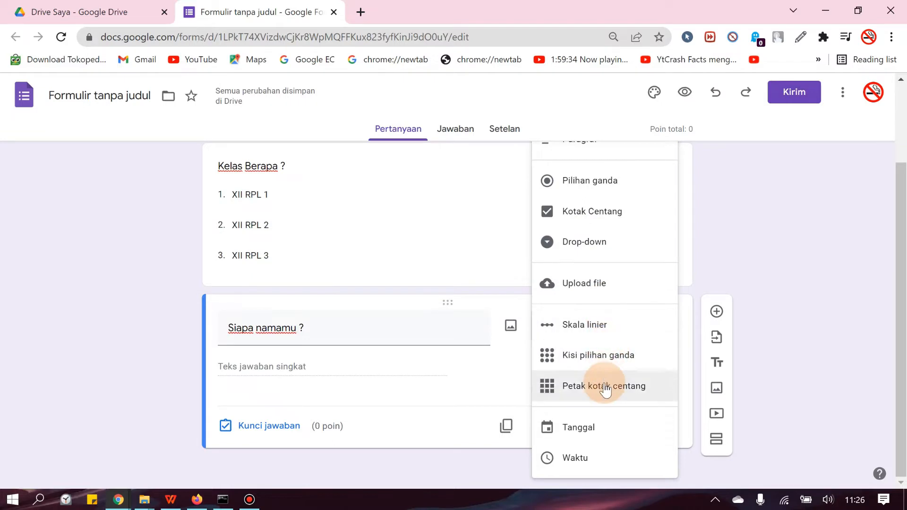
{"action": "left_click", "coordinate": [288, 378]}
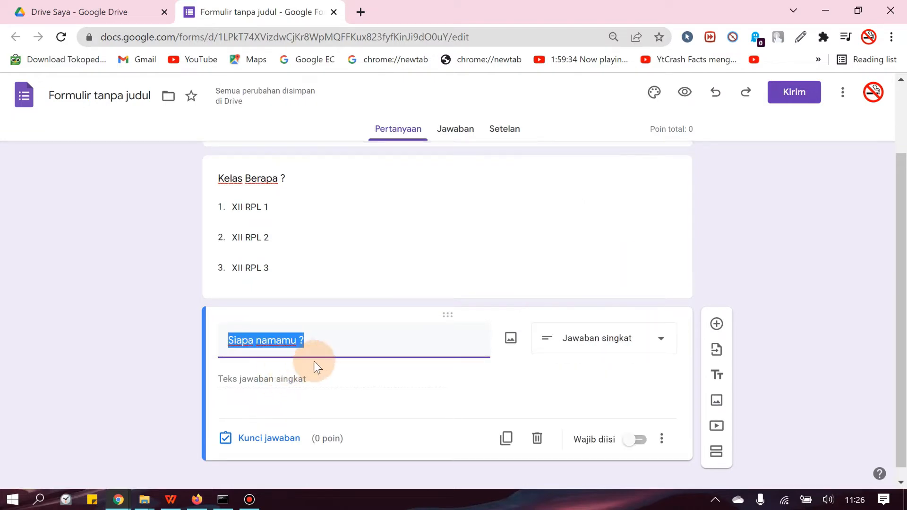
{"action": "left_click", "coordinate": [363, 343]}
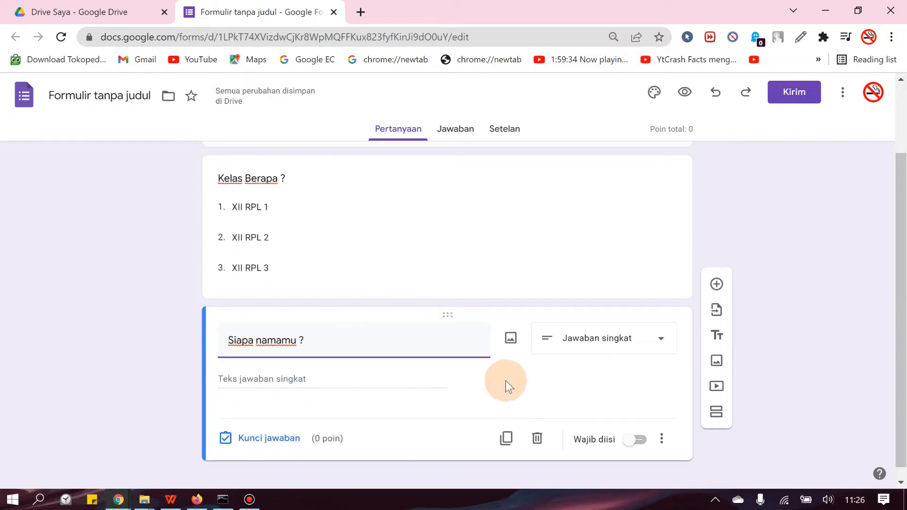
Step: Make the "Siapa namamu ?" and "Kelas Berapa ?" questions required
{"action": "left_click", "coordinate": [635, 442]}
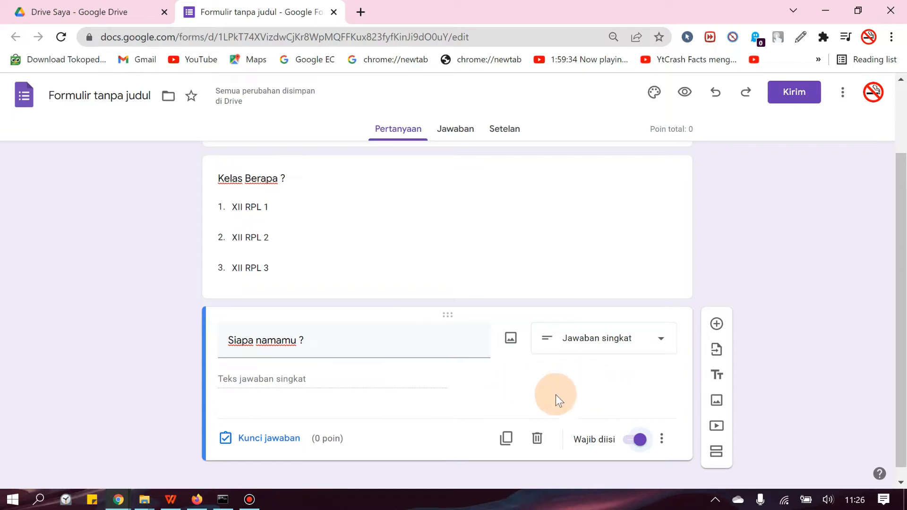
{"action": "left_click", "coordinate": [480, 264]}
{"action": "left_click", "coordinate": [623, 378]}
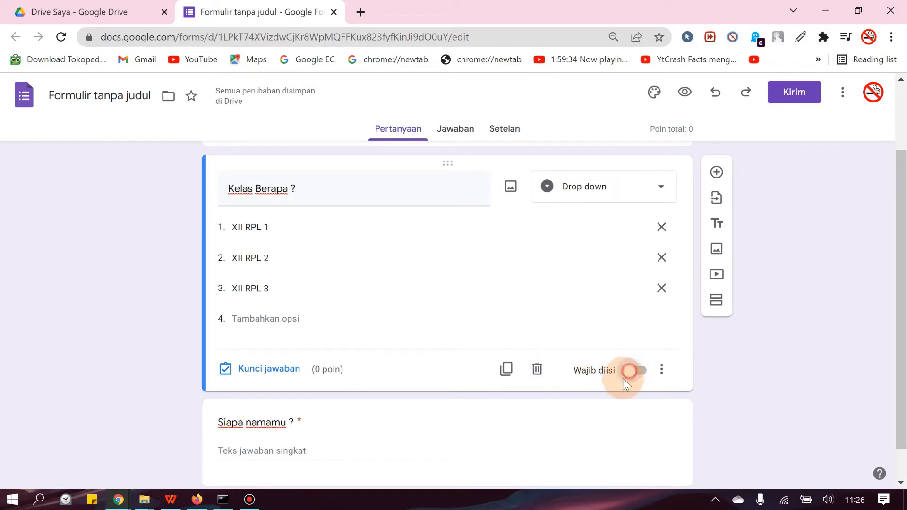
{"action": "scroll", "coordinate": [599, 399], "scroll_direction": "down", "scroll_amount": 1}
{"action": "left_click", "coordinate": [549, 398]}
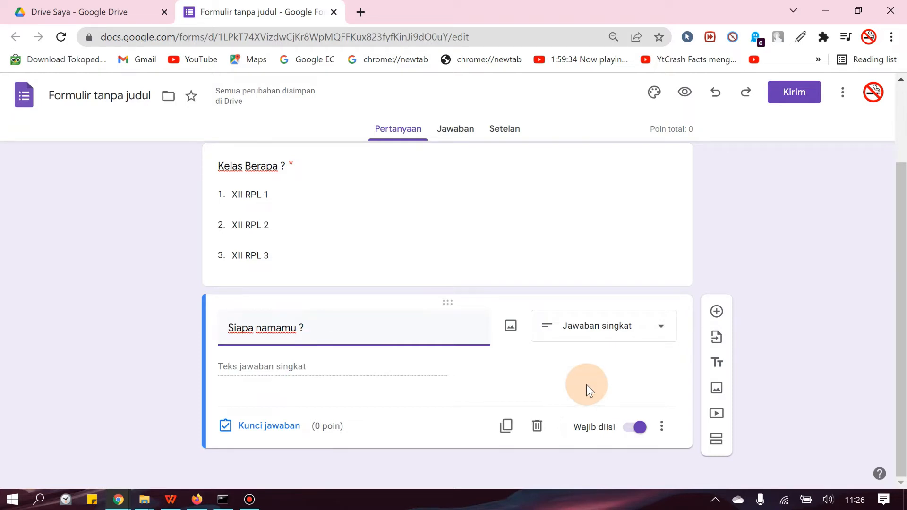
Step: Add a section after the name question, titled "Soal" with the description "Jawablah dengan benar !"
{"action": "scroll", "coordinate": [586, 384], "scroll_direction": "up", "scroll_amount": 2}
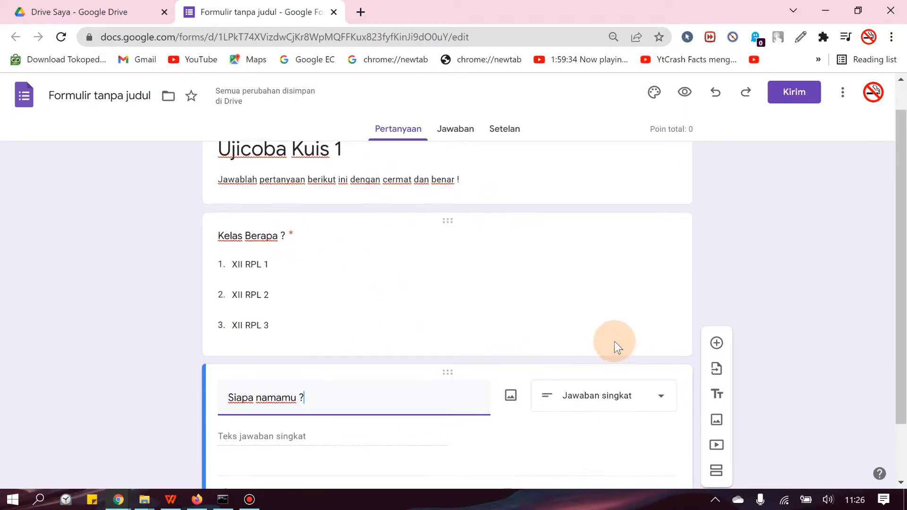
{"action": "scroll", "coordinate": [614, 341], "scroll_direction": "down", "scroll_amount": 2}
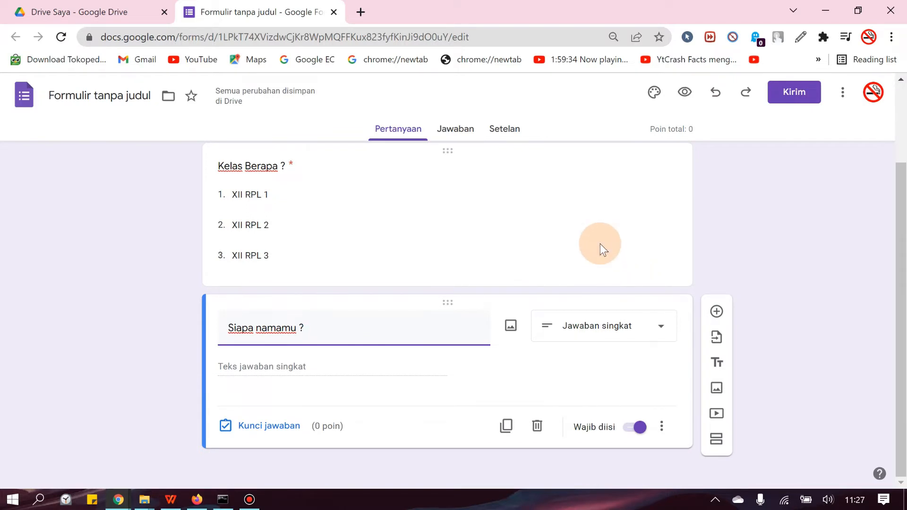
{"action": "left_click", "coordinate": [717, 451]}
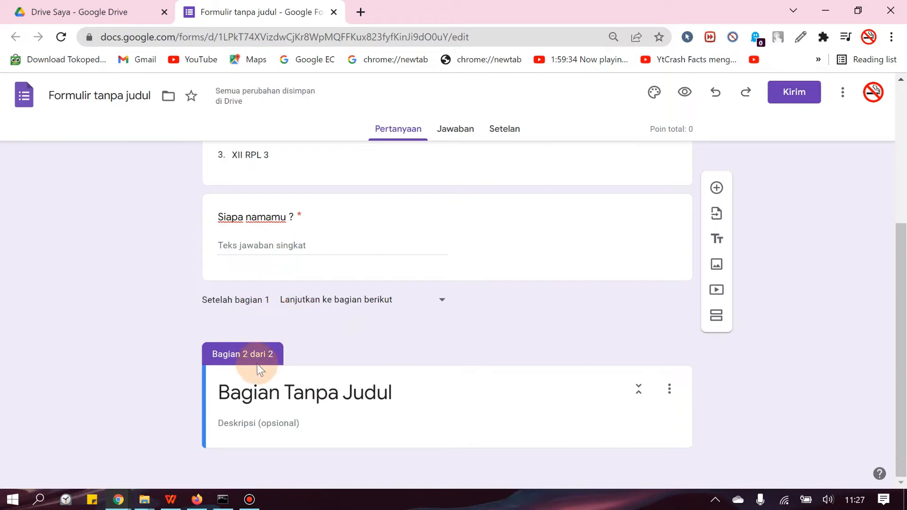
{"action": "left_click", "coordinate": [333, 393]}
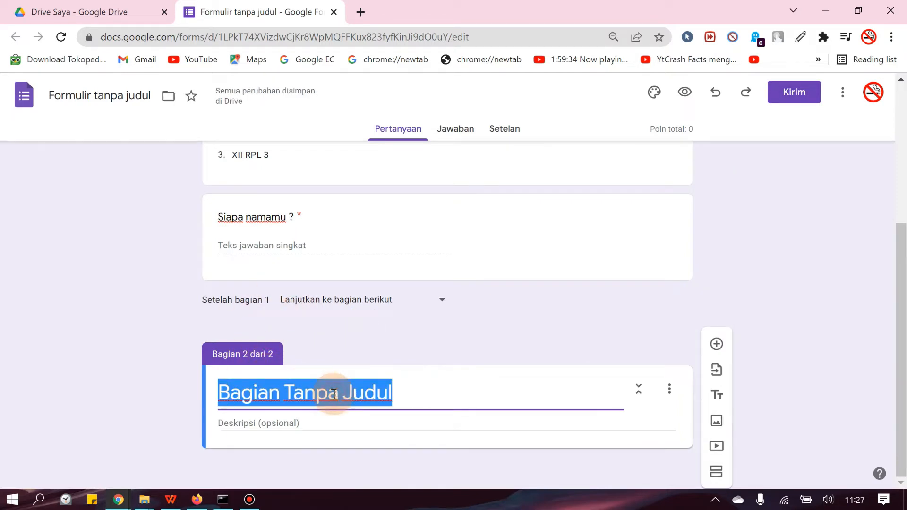
{"action": "type", "text": "Soal"}
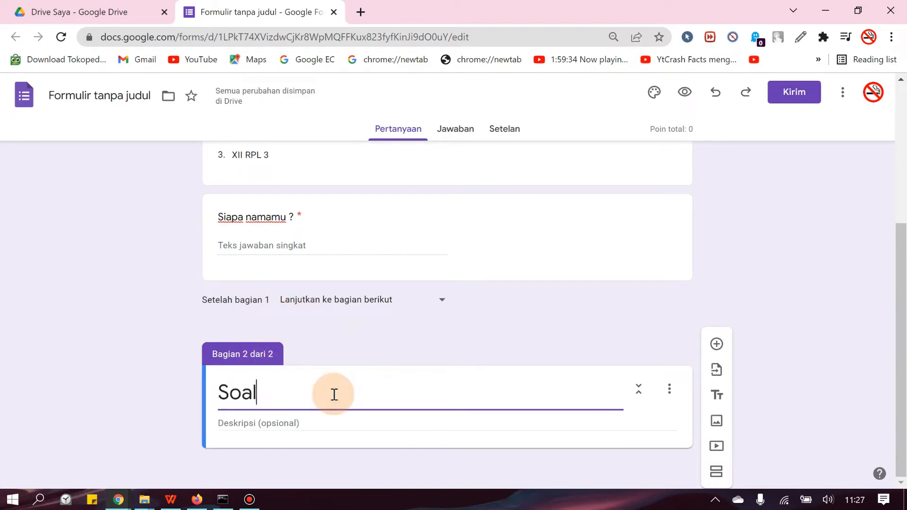
{"action": "left_click", "coordinate": [314, 424]}
{"action": "type", "text": "Jawablah dengan benar !"}
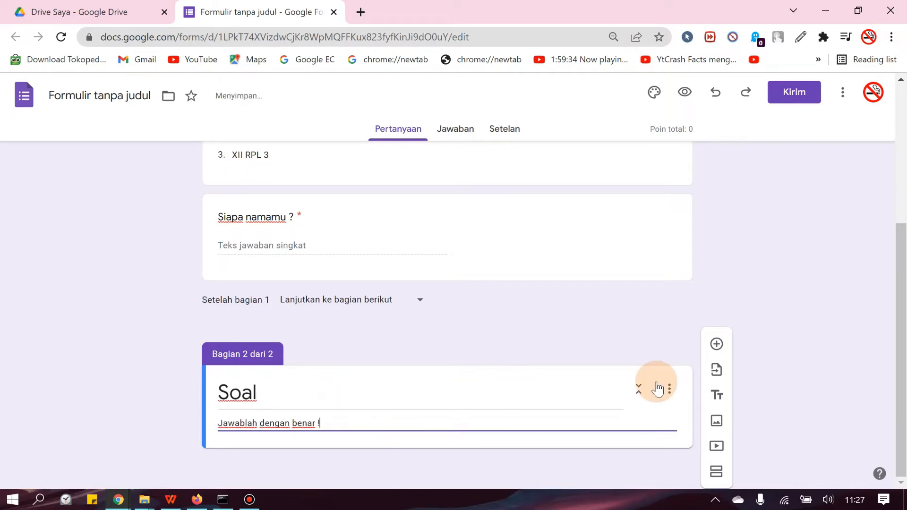
{"action": "left_click", "coordinate": [656, 419]}
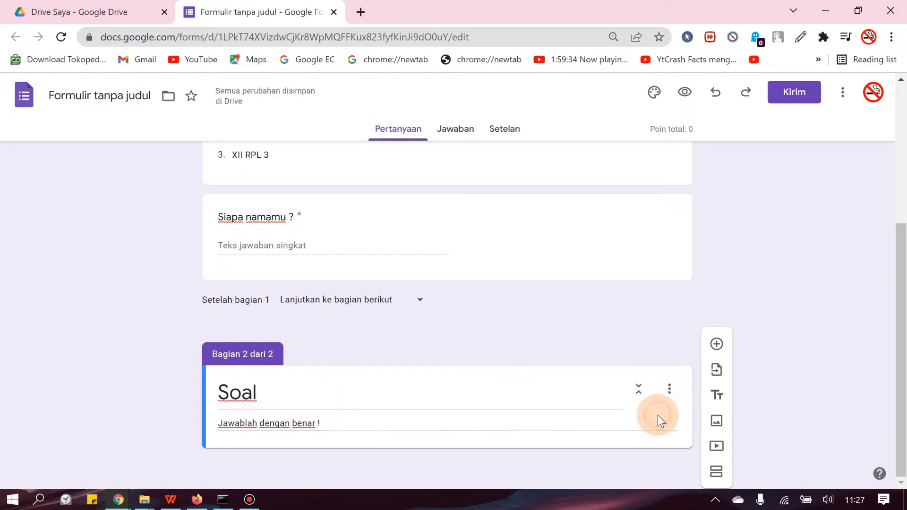
Step: Add the multiple-choice question "Berapa jumlah kaki Ayam ?" with options 2, 3 and 1000, and mark 2 as its correct answer
{"action": "left_click", "coordinate": [710, 350]}
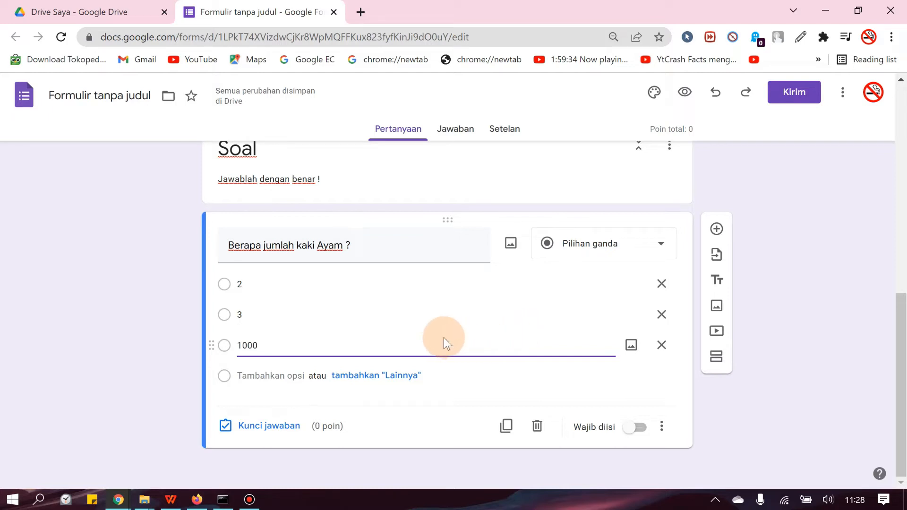
{"action": "left_click", "coordinate": [254, 427]}
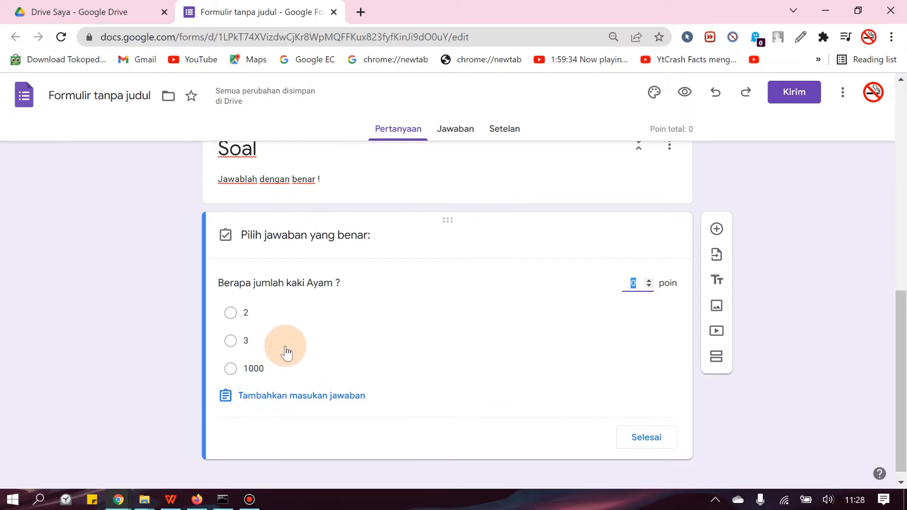
{"action": "left_click", "coordinate": [246, 313]}
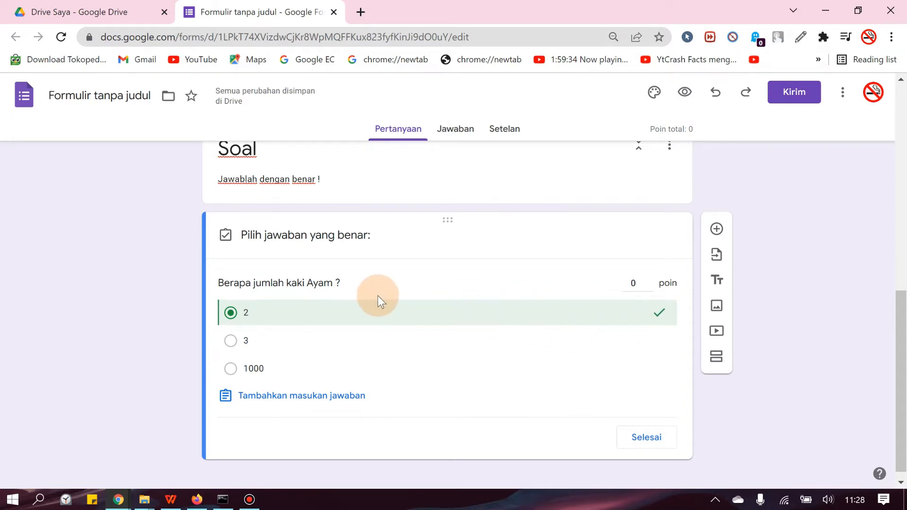
Step: Try marking 3 and 1000 as additional correct answers for the Ayam question, and clear those marks
{"action": "left_click", "coordinate": [261, 350]}
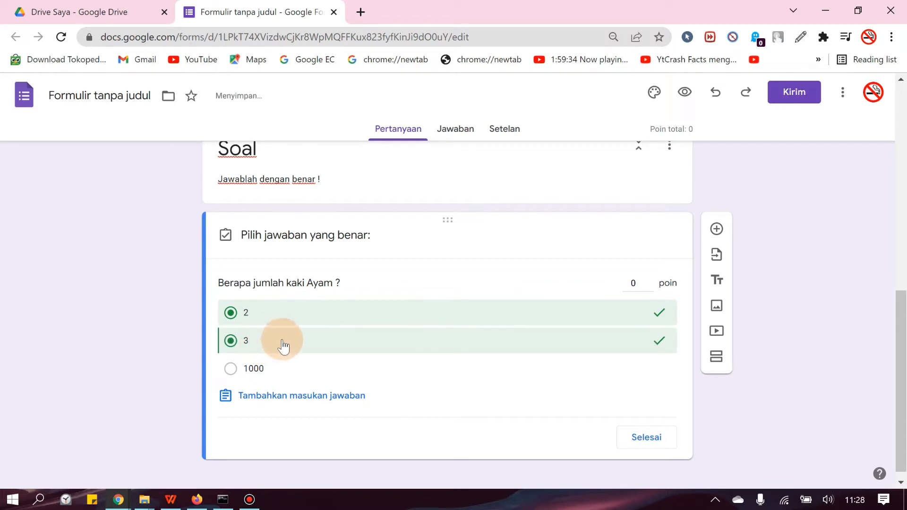
{"action": "left_click", "coordinate": [297, 346]}
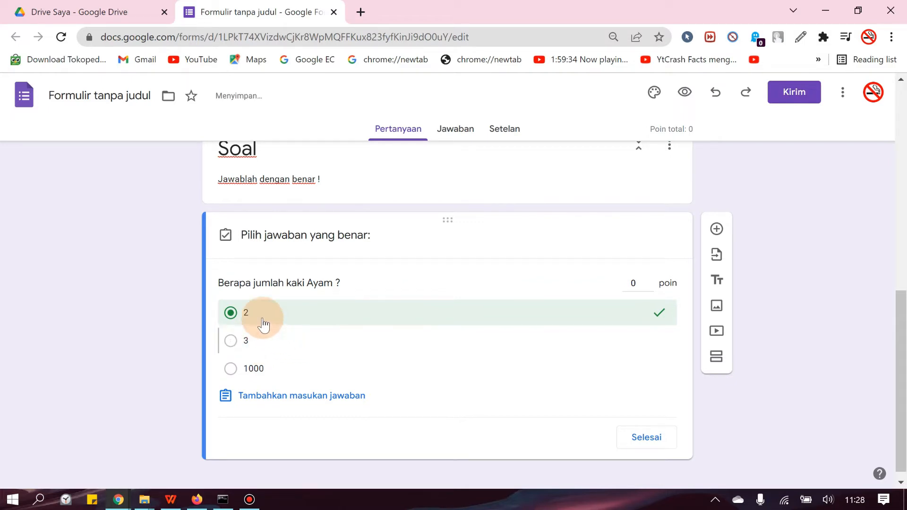
{"action": "left_click", "coordinate": [249, 346]}
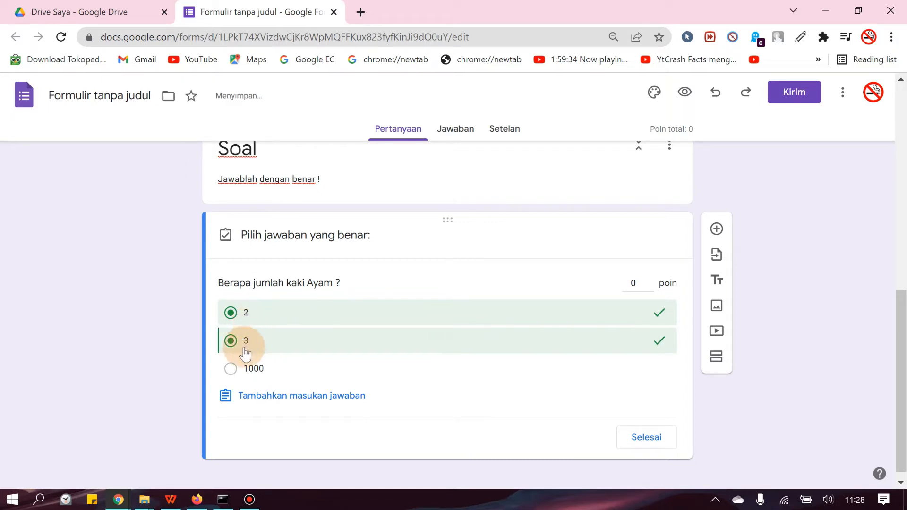
{"action": "left_click", "coordinate": [242, 370]}
{"action": "left_click", "coordinate": [251, 368]}
{"action": "left_click", "coordinate": [244, 341]}
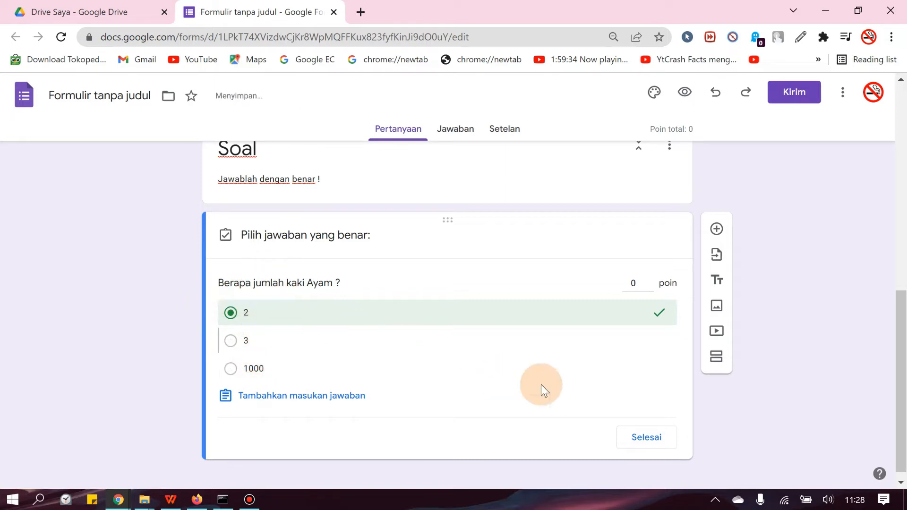
Step: Finish the answer key of the Ayam question and make the question required
{"action": "left_click", "coordinate": [643, 442]}
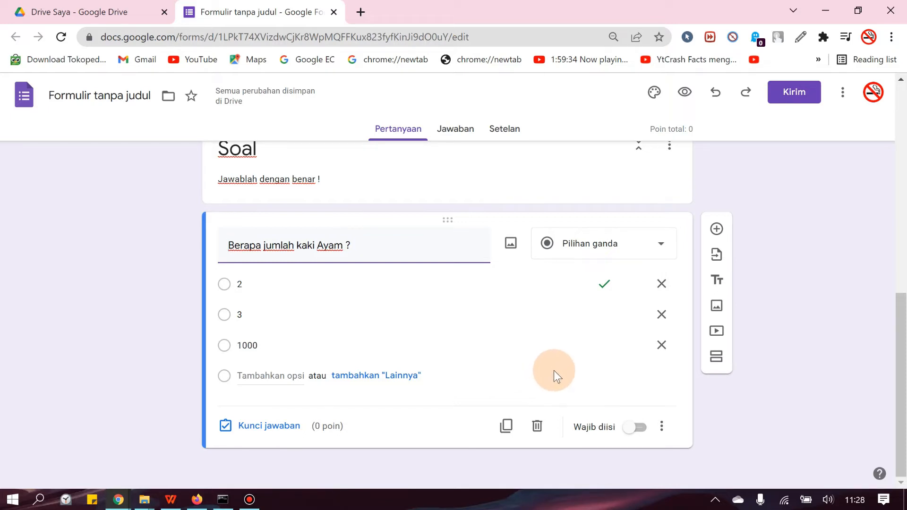
{"action": "left_click", "coordinate": [633, 427]}
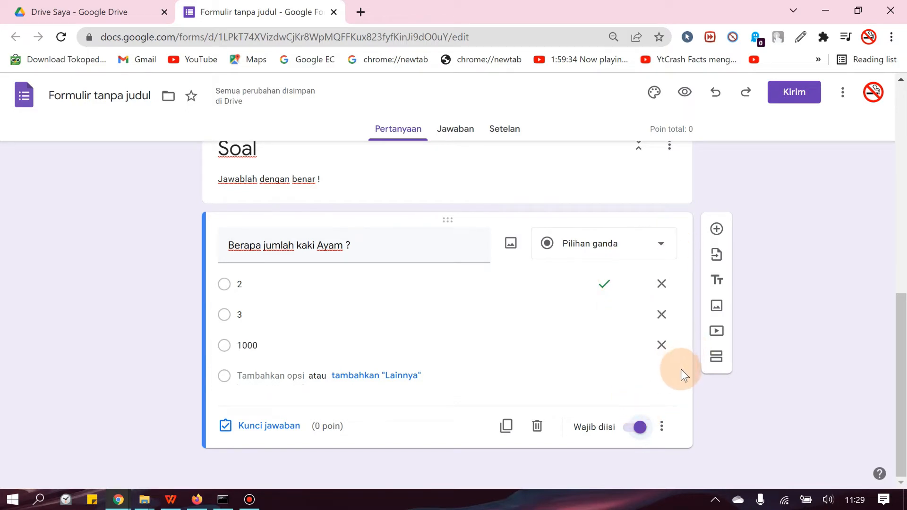
Step: Add the question "Berapa Jumlah kaki Kucing ?" below the Ayam question and set its type to Kotak Centang
{"action": "left_click", "coordinate": [717, 229]}
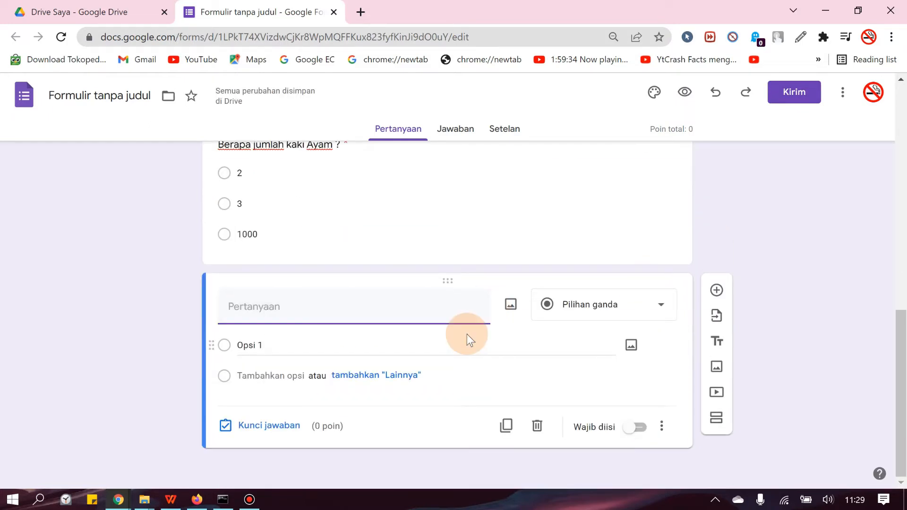
{"action": "type", "text": "Berapa Jumlah kaki Kucing ?"}
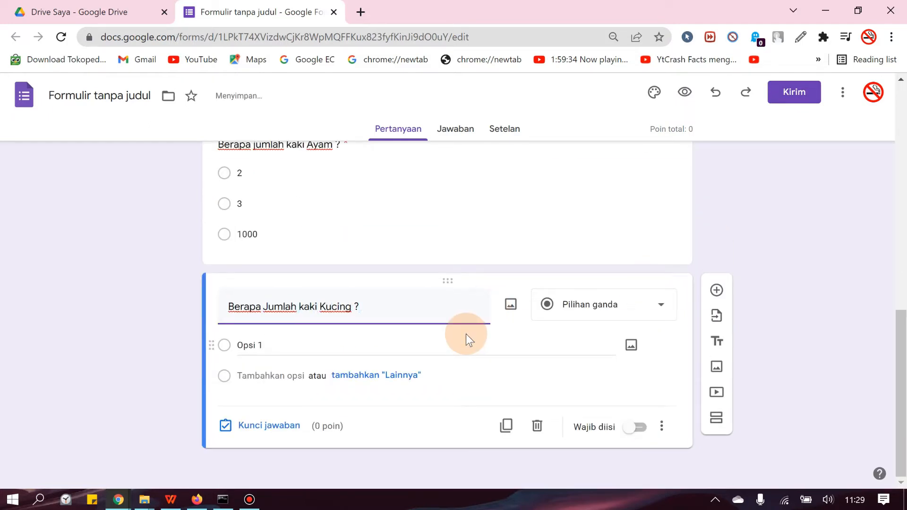
{"action": "left_click", "coordinate": [605, 305]}
{"action": "left_click", "coordinate": [592, 211]}
Step: Enter the answer options "4", "5-1", "2+2", "2" and "3" for the Kucing question
{"action": "left_click", "coordinate": [249, 345]}
{"action": "type", "text": "4"}
{"action": "left_click", "coordinate": [262, 376]}
{"action": "type", "text": "5-1"}
{"action": "left_click", "coordinate": [247, 405]}
{"action": "type", "text": "2+2"}
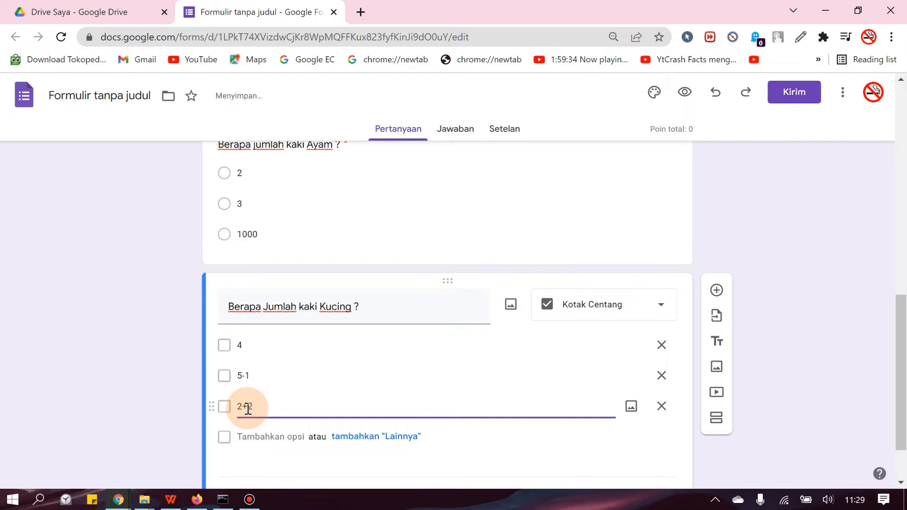
{"action": "scroll", "coordinate": [255, 406], "scroll_direction": "down", "scroll_amount": 2}
{"action": "left_click", "coordinate": [262, 367]}
{"action": "type", "text": "2"}
{"action": "left_click", "coordinate": [262, 396]}
{"action": "type", "text": "3"}
{"action": "scroll", "coordinate": [267, 373], "scroll_direction": "down", "scroll_amount": 1}
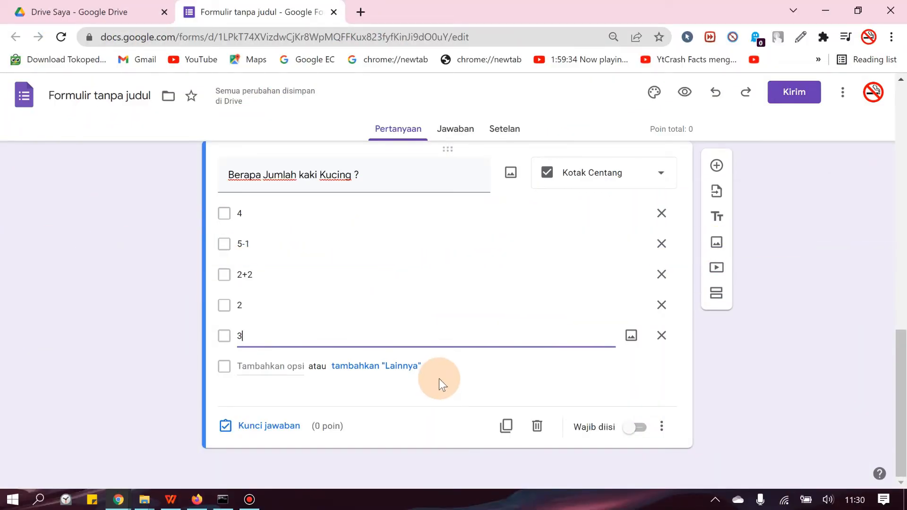
Step: Mark 4, 5-1 and 2+2 as correct in the Kucing question's answer key and finish the key
{"action": "scroll", "coordinate": [439, 379], "scroll_direction": "up", "scroll_amount": 2}
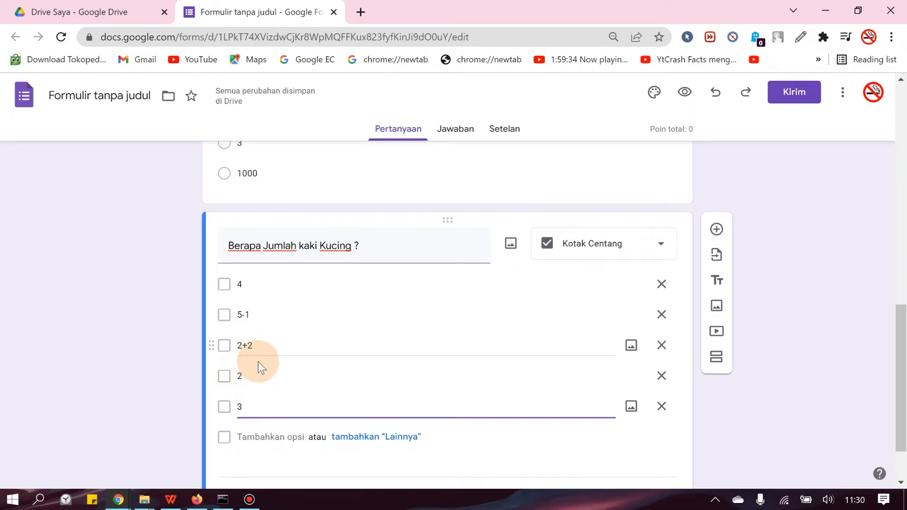
{"action": "scroll", "coordinate": [336, 381], "scroll_direction": "up", "scroll_amount": 3}
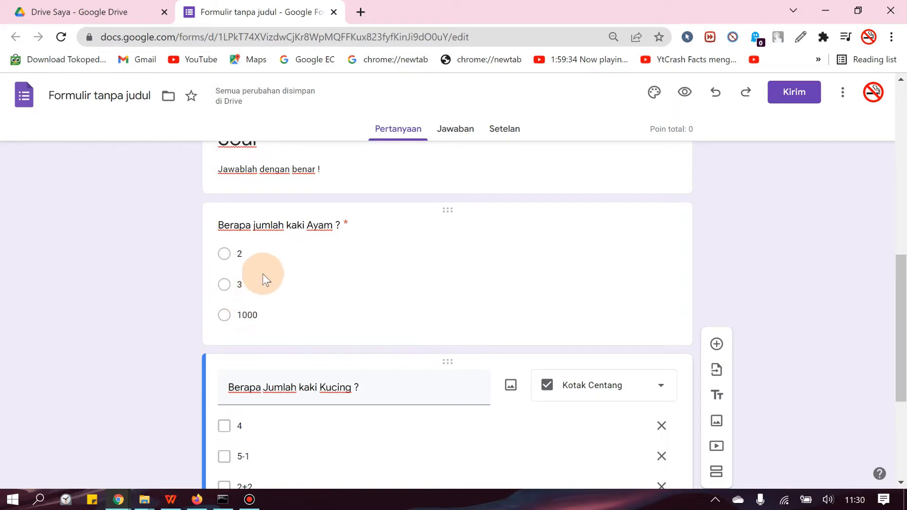
{"action": "scroll", "coordinate": [524, 301], "scroll_direction": "down", "scroll_amount": 5}
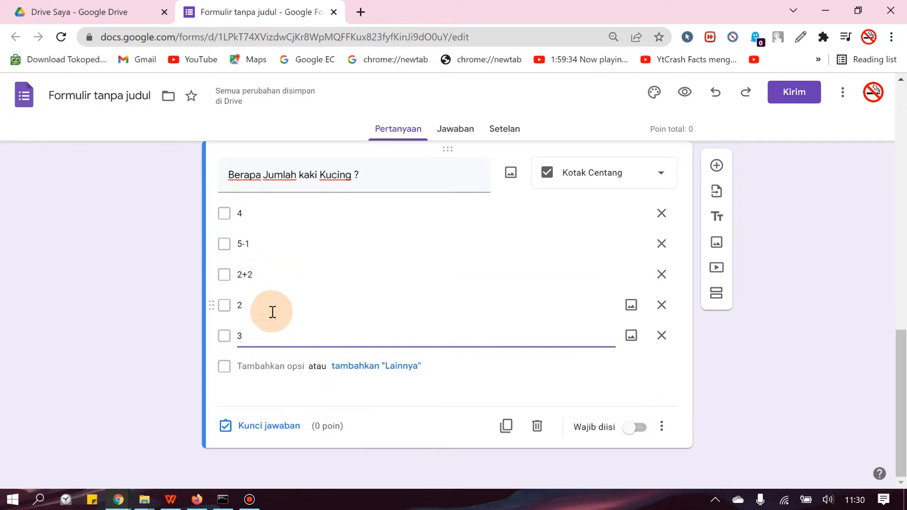
{"action": "left_click", "coordinate": [273, 427]}
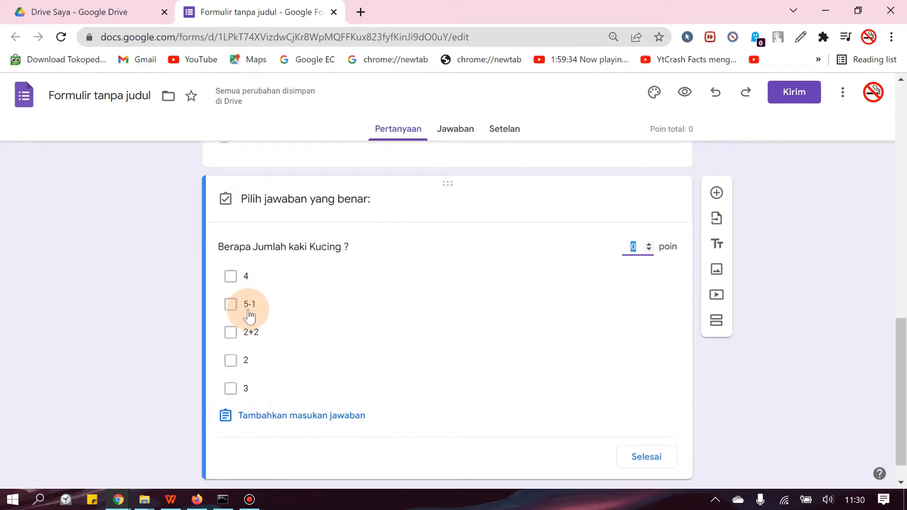
{"action": "left_click", "coordinate": [247, 283]}
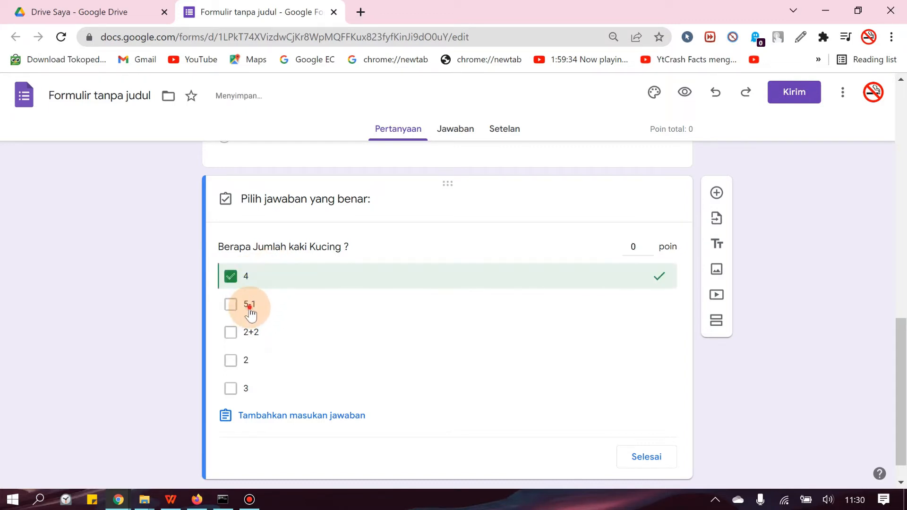
{"action": "left_click", "coordinate": [250, 304]}
{"action": "left_click", "coordinate": [259, 336]}
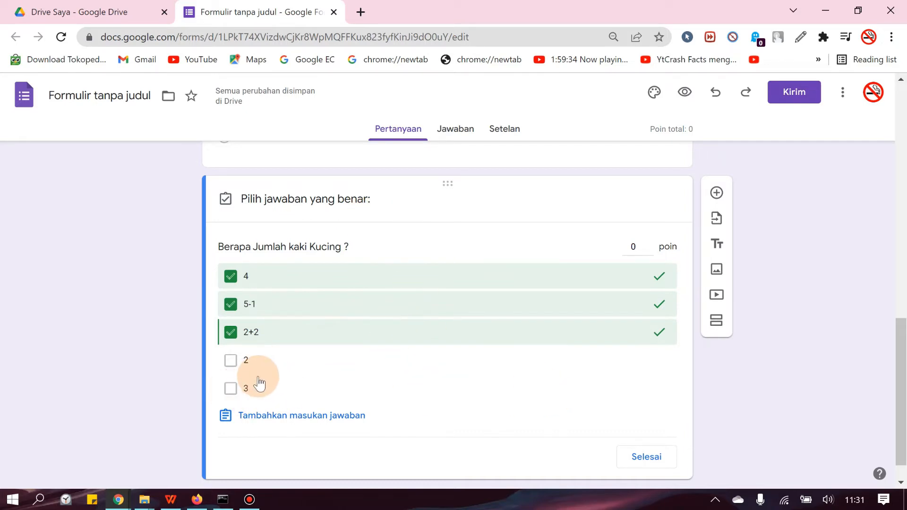
{"action": "left_click", "coordinate": [643, 456]}
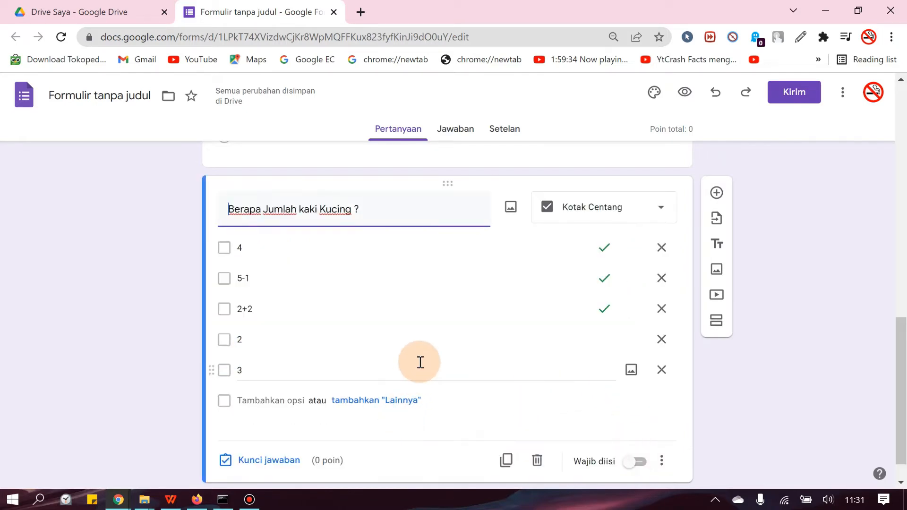
Step: Add a Tanggal question with the text "Kapan kamu mengisi Formulir ini ?" below the Kucing question
{"action": "left_click", "coordinate": [719, 195]}
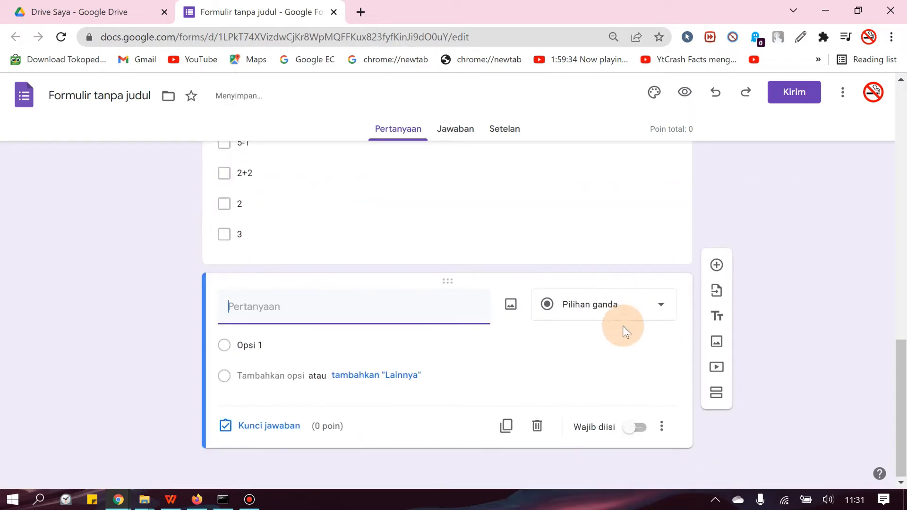
{"action": "left_click", "coordinate": [622, 305]}
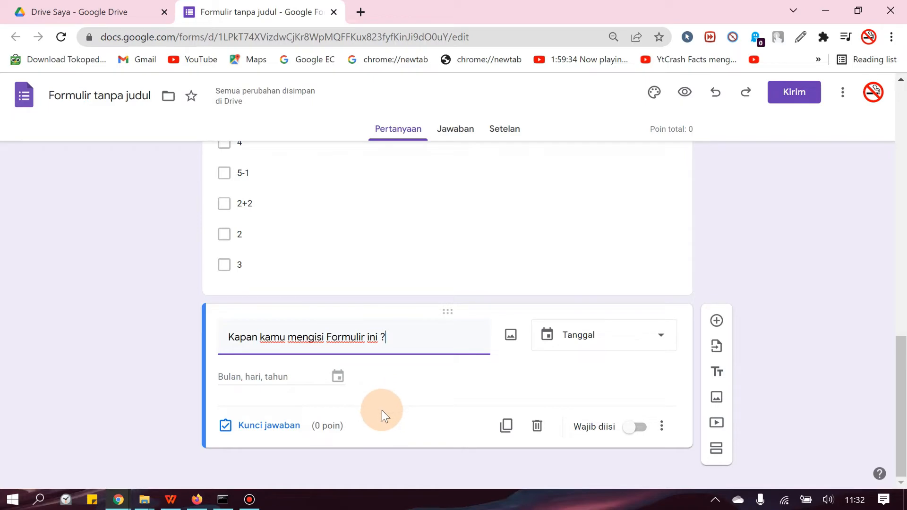
{"action": "scroll", "coordinate": [494, 404], "scroll_direction": "up", "scroll_amount": 20}
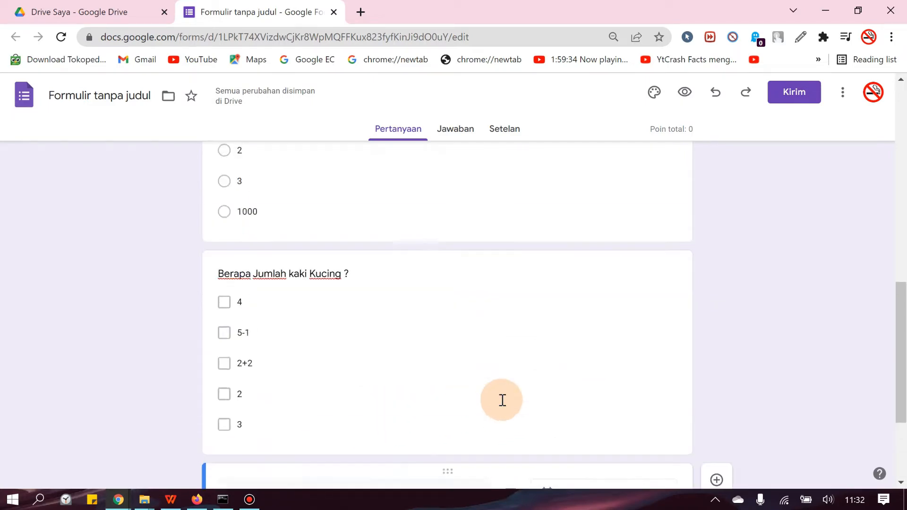
{"action": "scroll", "coordinate": [530, 373], "scroll_direction": "down", "scroll_amount": 8}
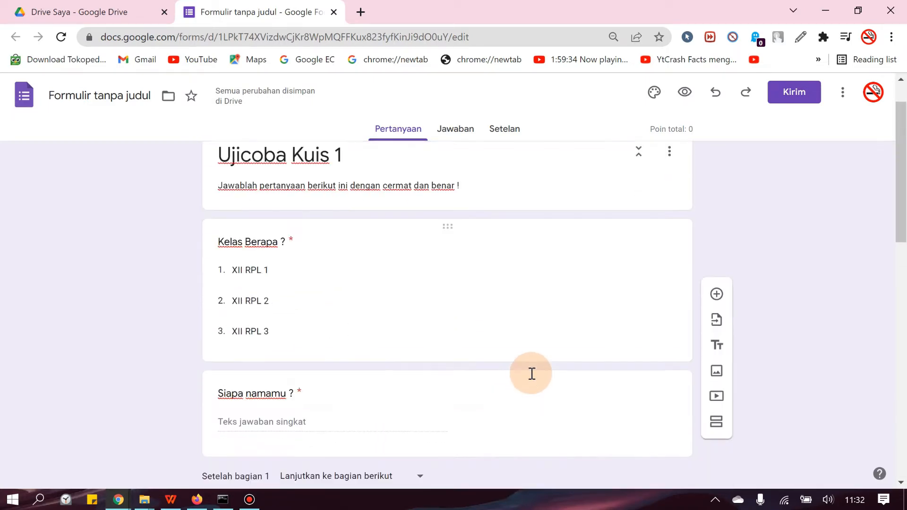
{"action": "scroll", "coordinate": [585, 349], "scroll_direction": "up", "scroll_amount": 8}
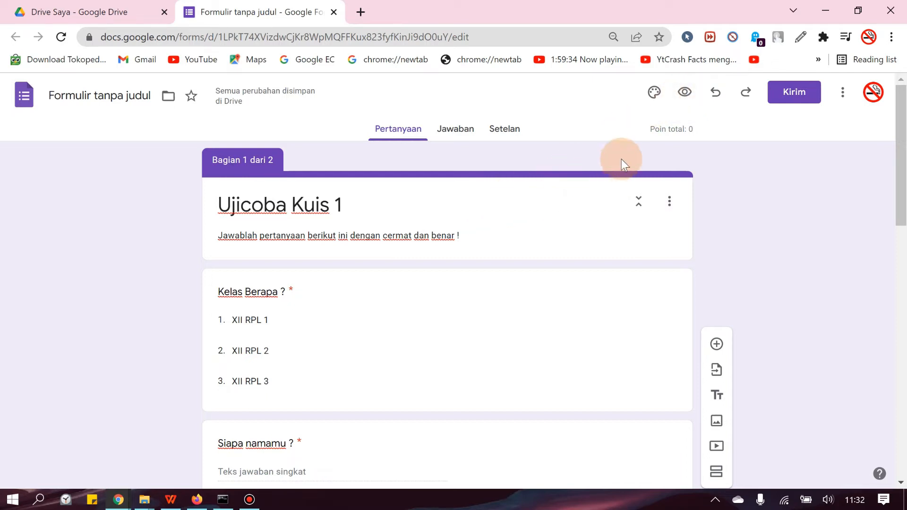
Step: Preview the quiz and compare its first page with the sections and questions in the form editor
{"action": "left_click", "coordinate": [685, 92]}
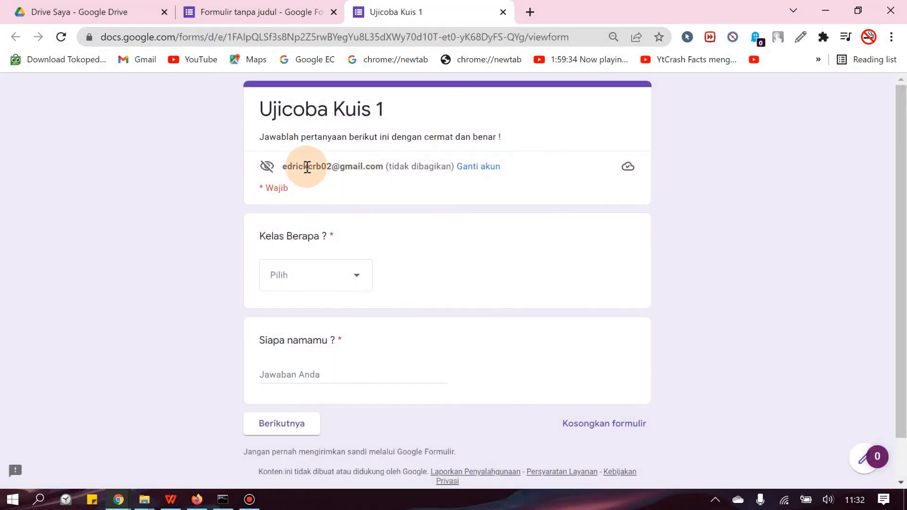
{"action": "mouse_move", "coordinate": [288, 162]}
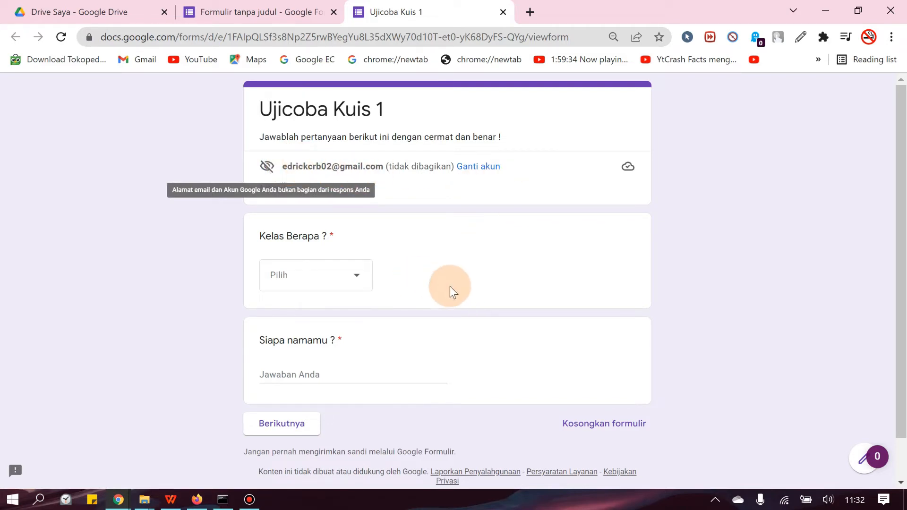
{"action": "scroll", "coordinate": [432, 270], "scroll_direction": "down", "scroll_amount": 1}
{"action": "scroll", "coordinate": [432, 271], "scroll_direction": "up", "scroll_amount": 1}
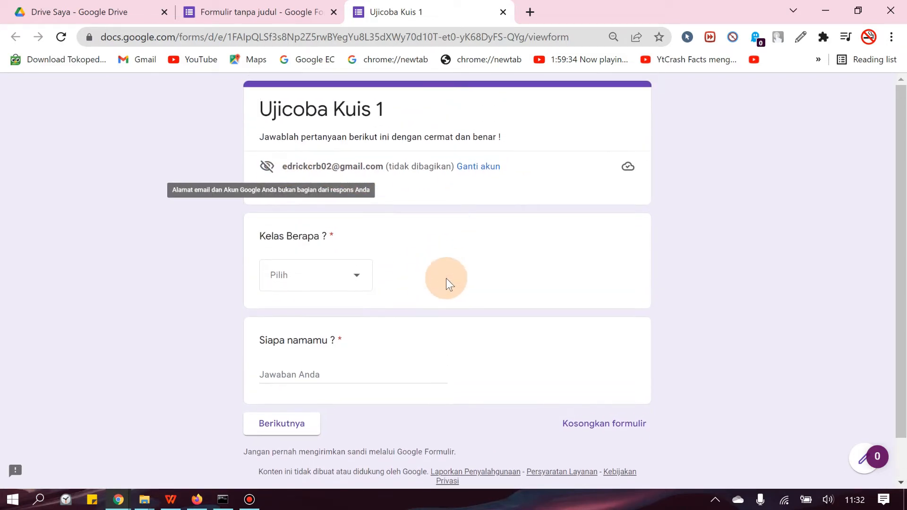
{"action": "left_click", "coordinate": [265, 13]}
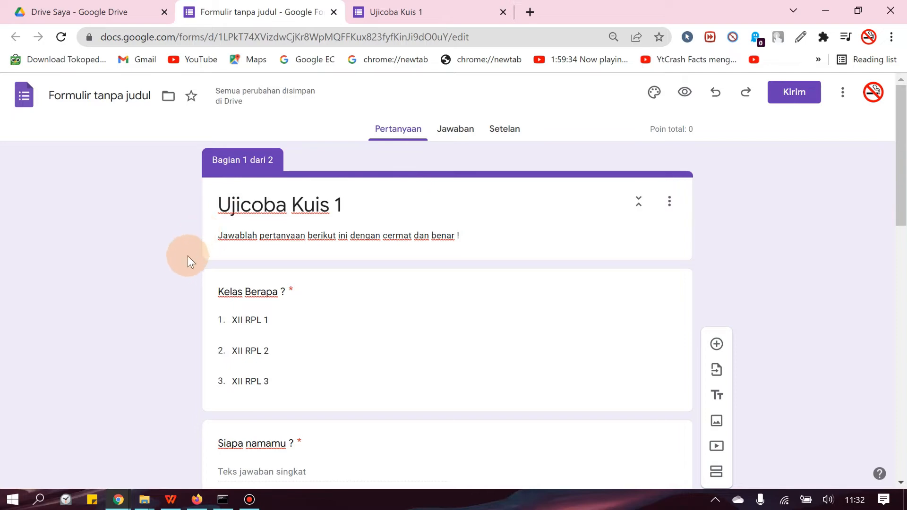
{"action": "scroll", "coordinate": [184, 265], "scroll_direction": "down", "scroll_amount": 3}
{"action": "scroll", "coordinate": [202, 280], "scroll_direction": "up", "scroll_amount": 3}
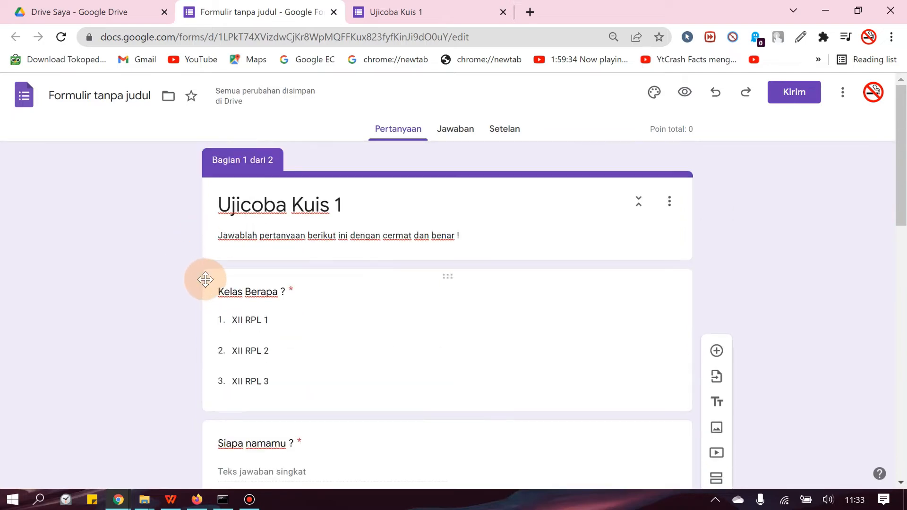
{"action": "scroll", "coordinate": [284, 274], "scroll_direction": "down", "scroll_amount": 10}
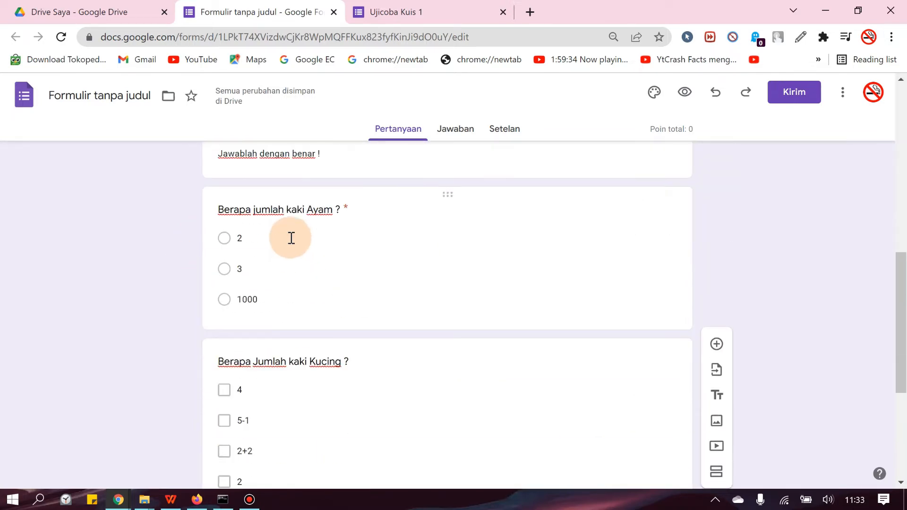
{"action": "left_click", "coordinate": [383, 12]}
{"action": "left_click", "coordinate": [276, 13]}
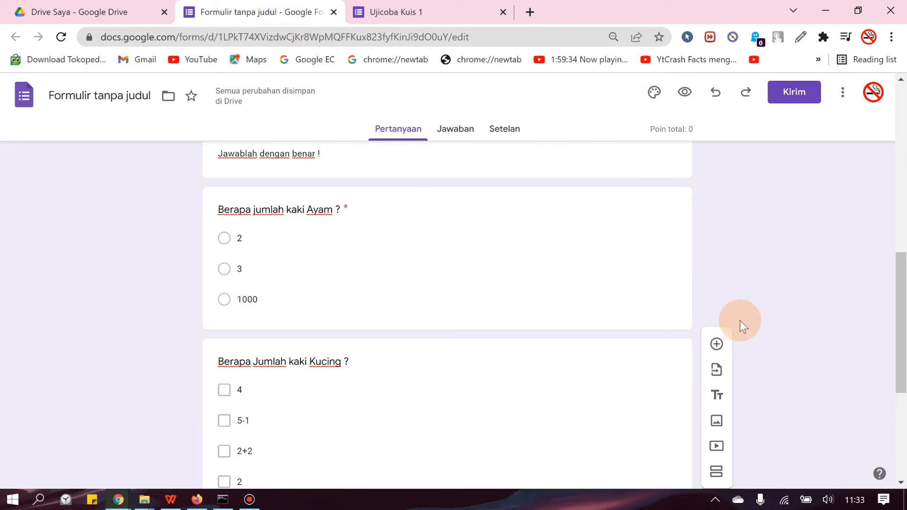
{"action": "left_click", "coordinate": [432, 2]}
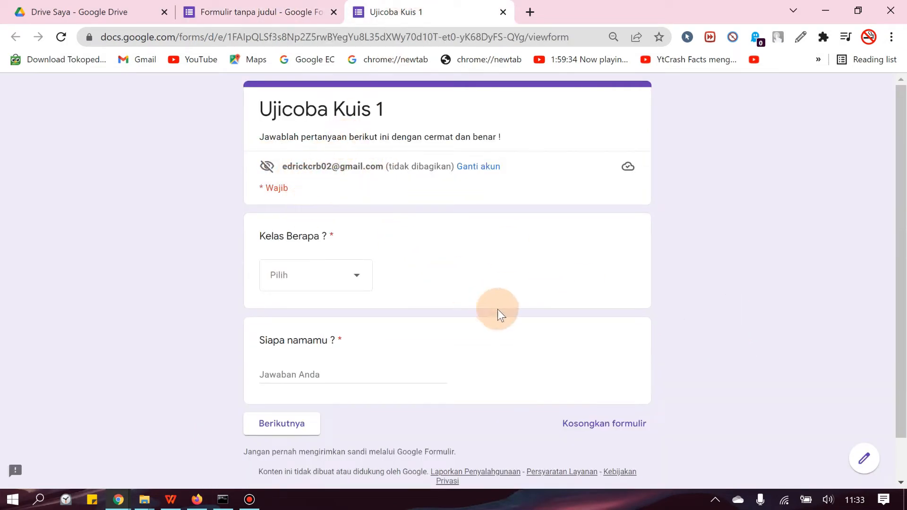
Step: Choose XII RPL 3 as the class, enter the respondent's name and continue to the Soal section
{"action": "left_click", "coordinate": [329, 278]}
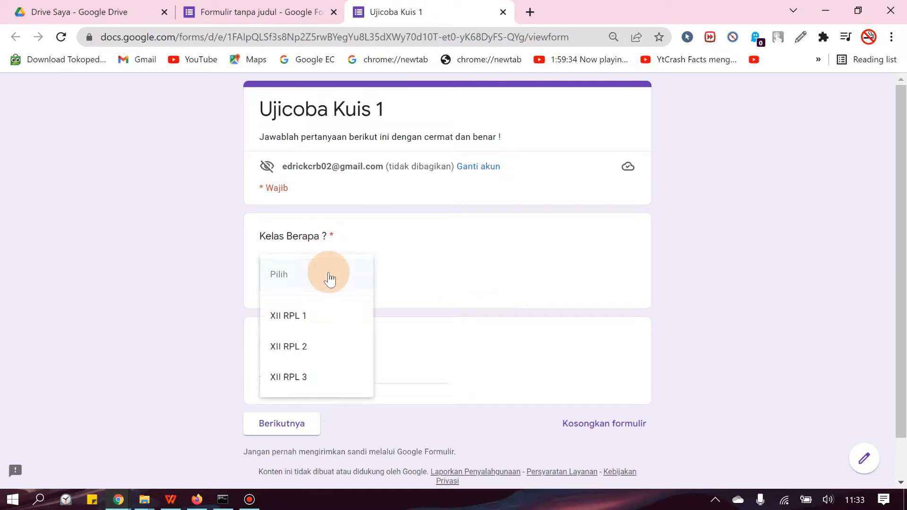
{"action": "left_click", "coordinate": [302, 377]}
{"action": "scroll", "coordinate": [304, 349], "scroll_direction": "down", "scroll_amount": 1}
{"action": "left_click", "coordinate": [304, 328]}
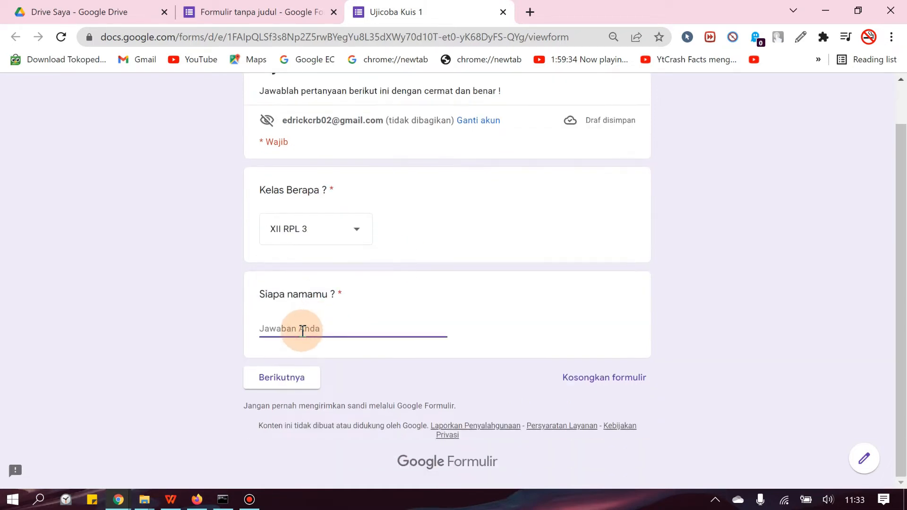
{"action": "type", "text": "Edrick"}
{"action": "left_click", "coordinate": [286, 377]}
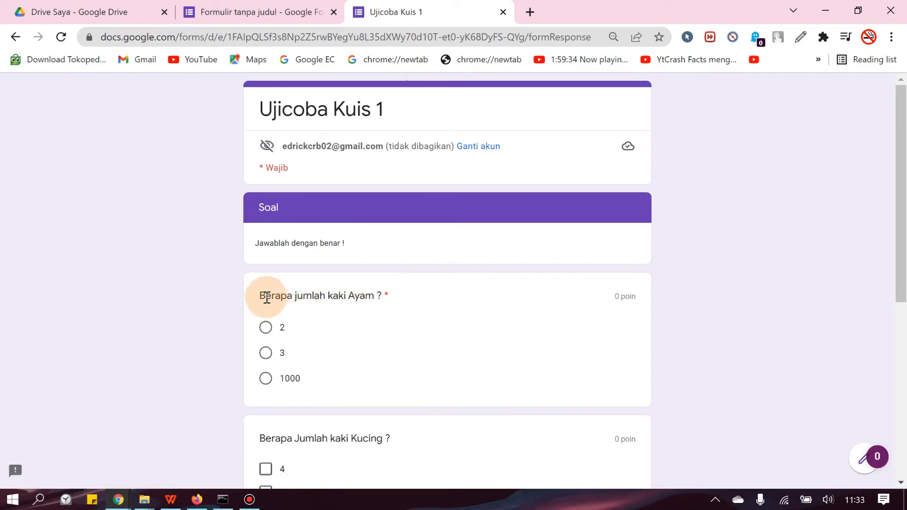
Step: Answer the Ayam question with 3 and tick 2+2, 5-1 and 4 for the Kucing question
{"action": "scroll", "coordinate": [312, 290], "scroll_direction": "down", "scroll_amount": 1}
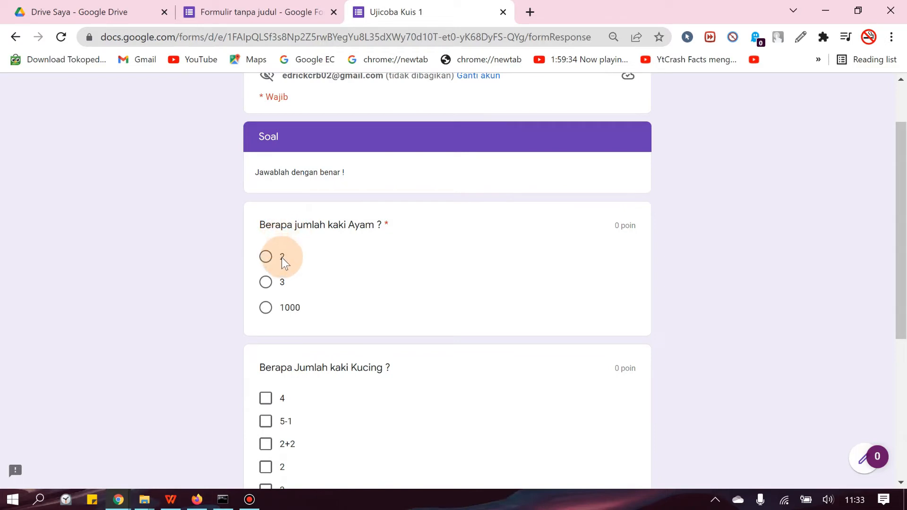
{"action": "left_click", "coordinate": [265, 284]}
{"action": "scroll", "coordinate": [373, 335], "scroll_direction": "down", "scroll_amount": 2}
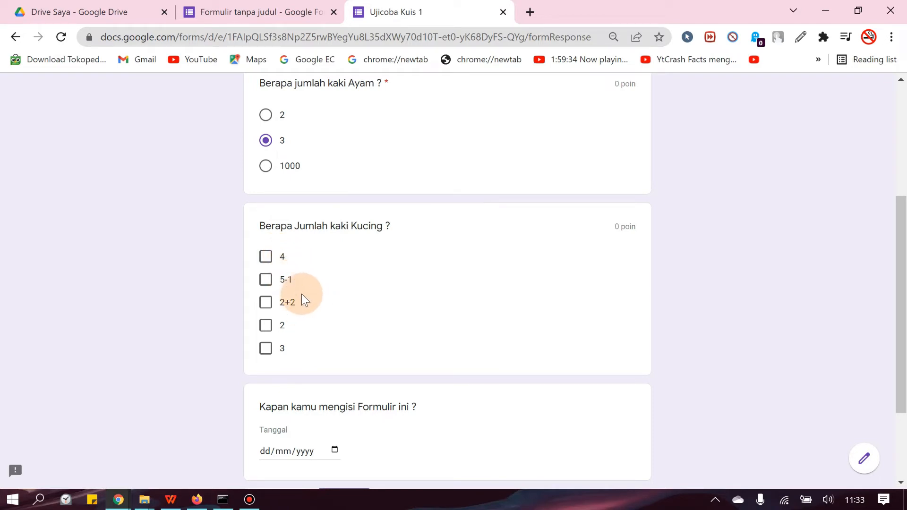
{"action": "left_click", "coordinate": [265, 302]}
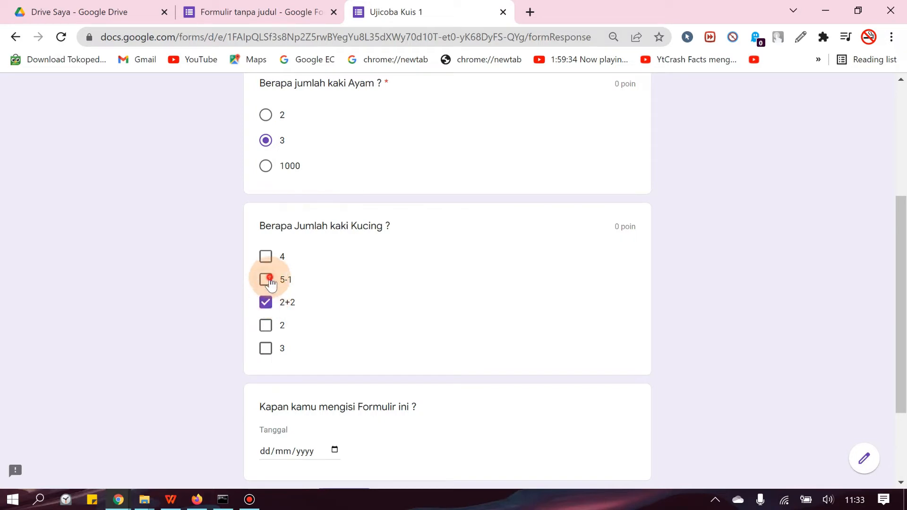
{"action": "left_click", "coordinate": [268, 279]}
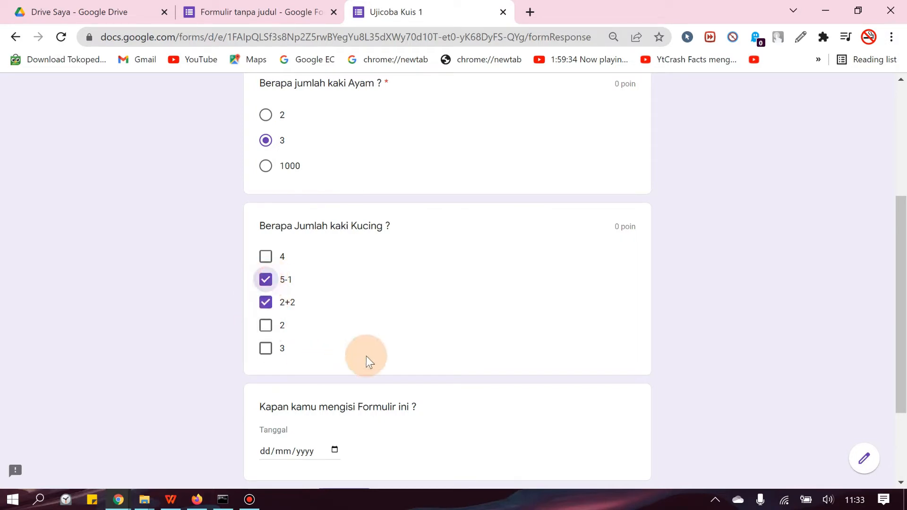
{"action": "left_click", "coordinate": [266, 257]}
Step: Set the form-filling date to today, 22/03/2022, and submit the quiz response
{"action": "scroll", "coordinate": [378, 344], "scroll_direction": "down", "scroll_amount": 3}
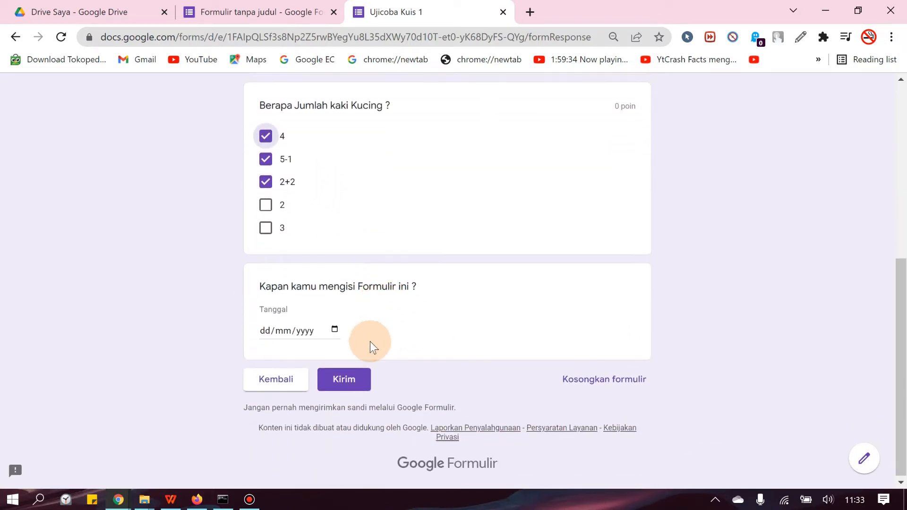
{"action": "left_click", "coordinate": [335, 328]}
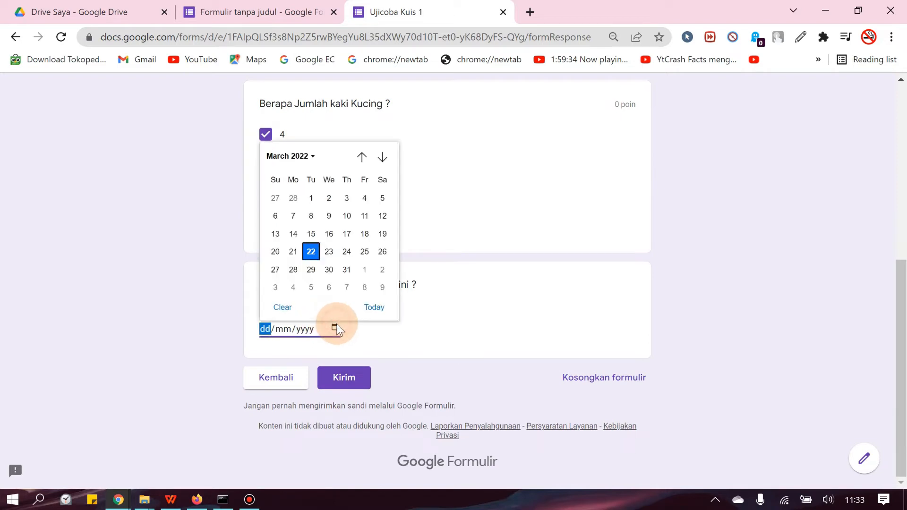
{"action": "left_click", "coordinate": [374, 308]}
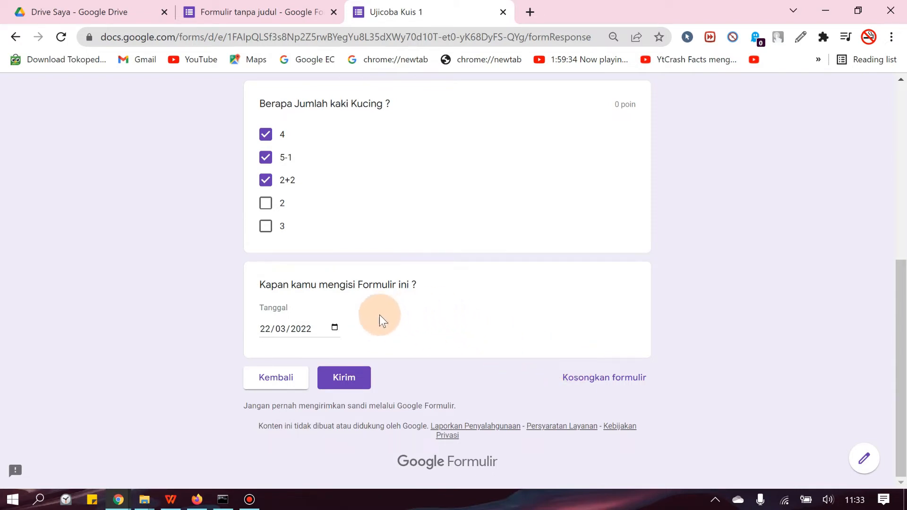
{"action": "left_click", "coordinate": [350, 378]}
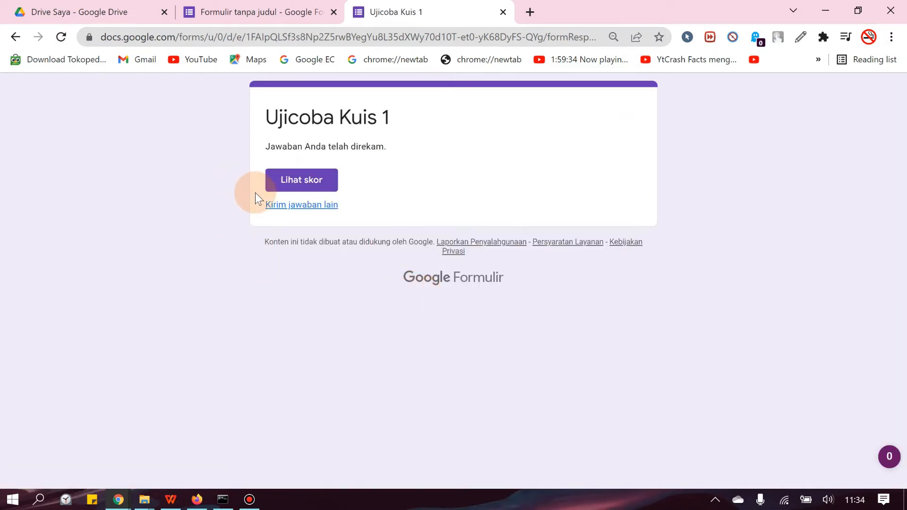
Step: View the submitted response's score and compare the Ayam question's result with its answer options in the form editor
{"action": "left_click", "coordinate": [293, 181]}
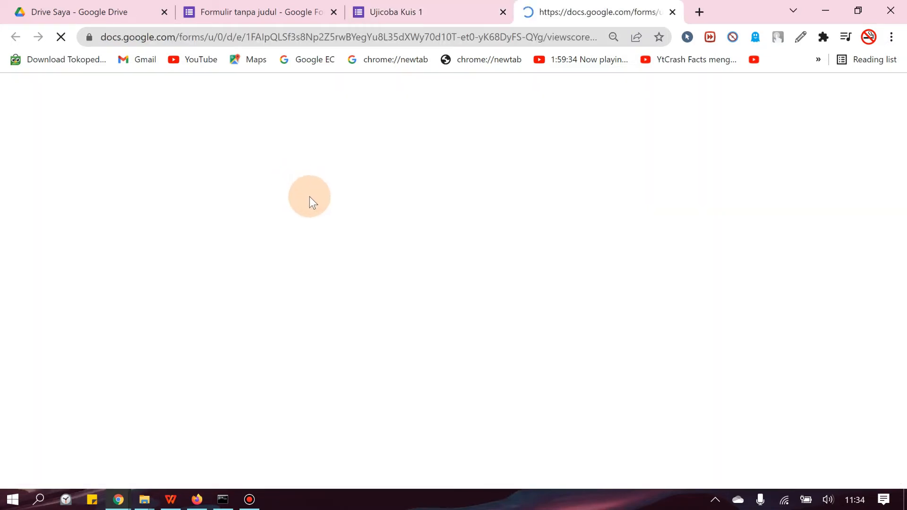
{"action": "scroll", "coordinate": [452, 291], "scroll_direction": "down", "scroll_amount": 3}
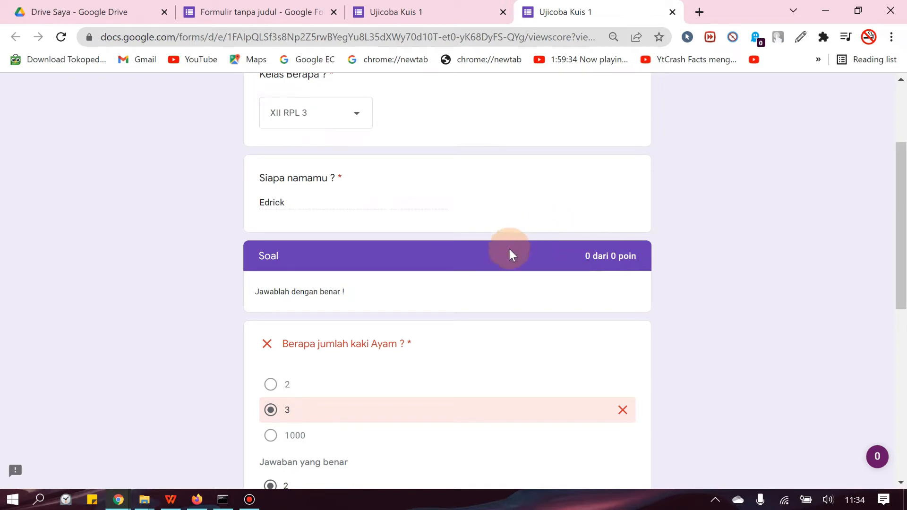
{"action": "scroll", "coordinate": [420, 299], "scroll_direction": "down", "scroll_amount": 4}
{"action": "scroll", "coordinate": [411, 237], "scroll_direction": "up", "scroll_amount": 3}
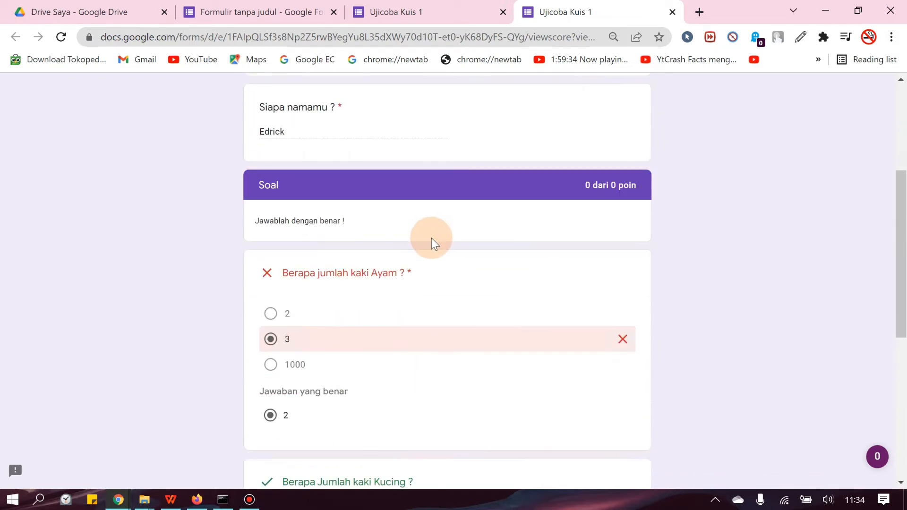
{"action": "left_click", "coordinate": [245, 12]}
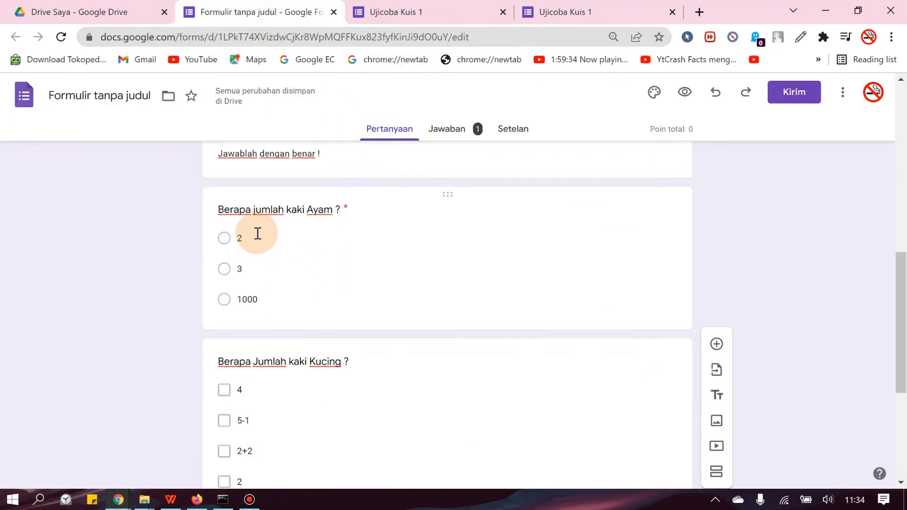
{"action": "left_click", "coordinate": [229, 240]}
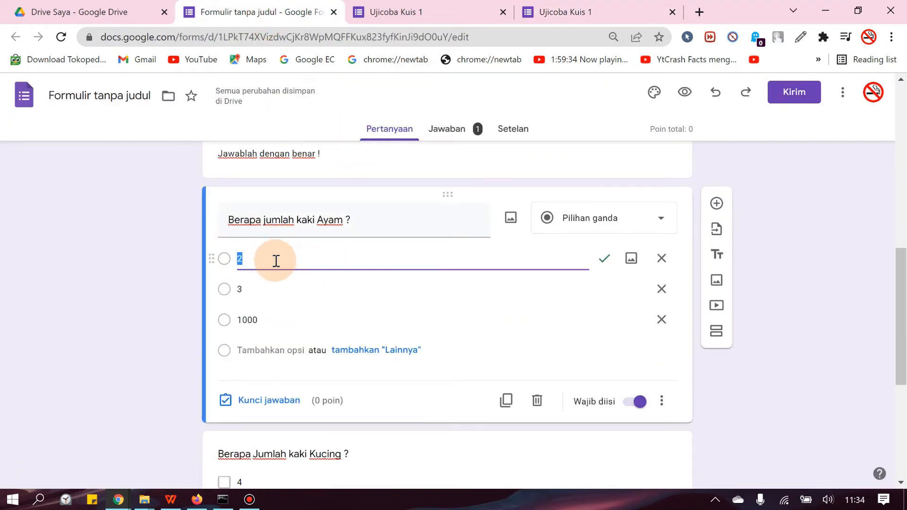
{"action": "left_click", "coordinate": [318, 277]}
{"action": "left_click", "coordinate": [566, 7]}
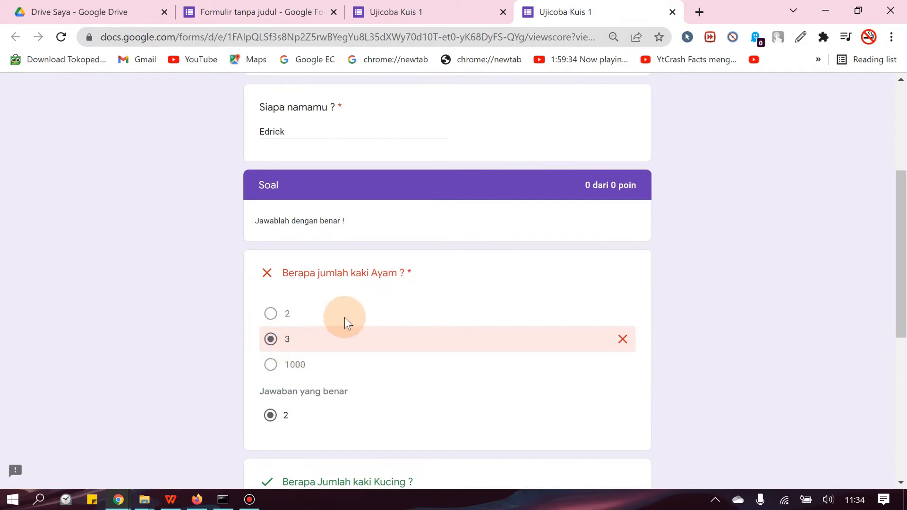
Step: Review the marked answers for the Ayam and Kucing questions and close the score and submission pages
{"action": "scroll", "coordinate": [344, 317], "scroll_direction": "down", "scroll_amount": 1}
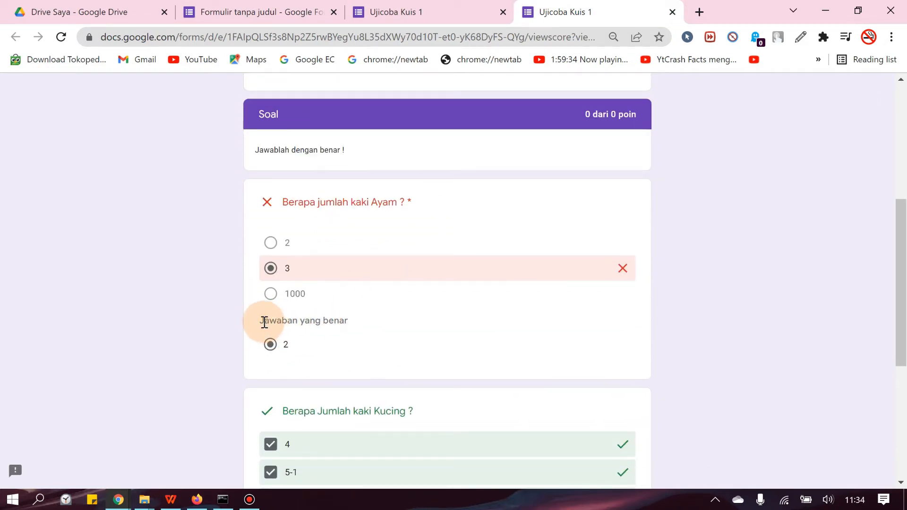
{"action": "left_click_drag", "start_coordinate": [263, 322], "coordinate": [290, 342]}
{"action": "left_click", "coordinate": [370, 339]}
{"action": "scroll", "coordinate": [455, 285], "scroll_direction": "down", "scroll_amount": 5}
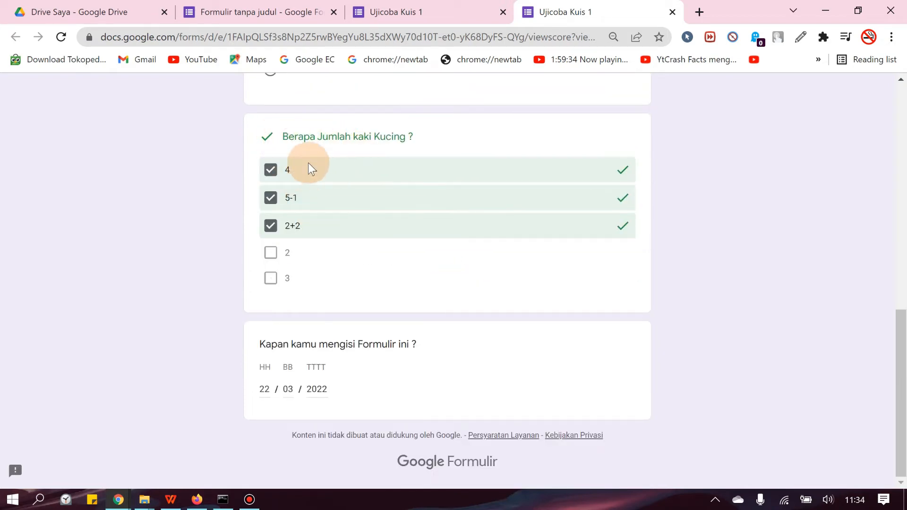
{"action": "key", "text": "ctrl+w"}
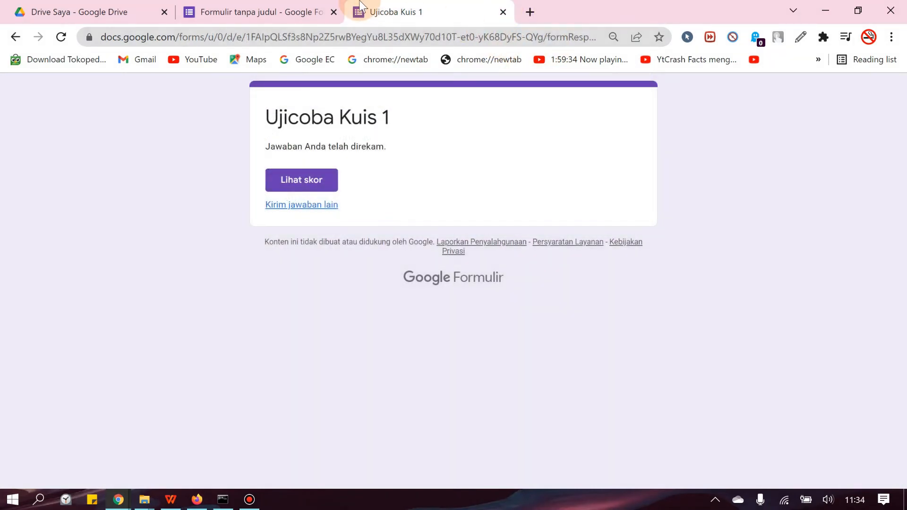
{"action": "left_click", "coordinate": [503, 12]}
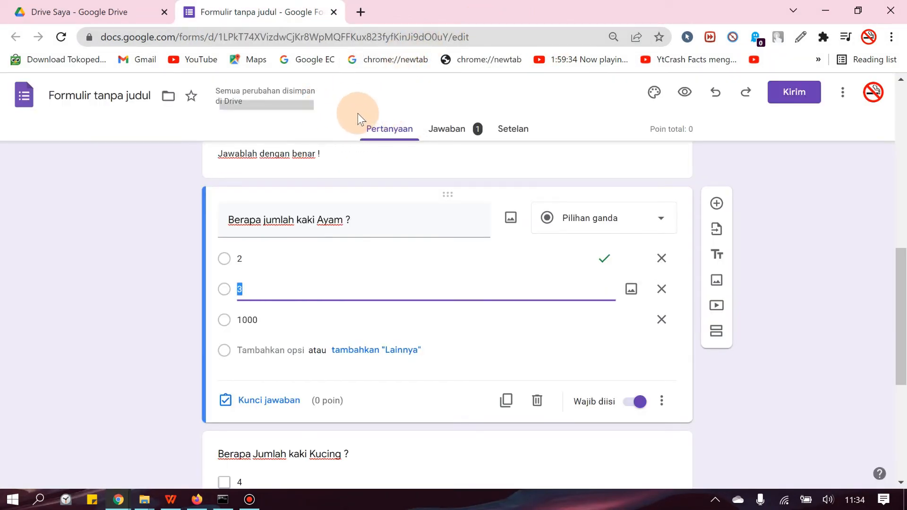
Step: Examine the form's response summary, from the score insights through the per-question charts to the date answers
{"action": "left_click", "coordinate": [452, 138]}
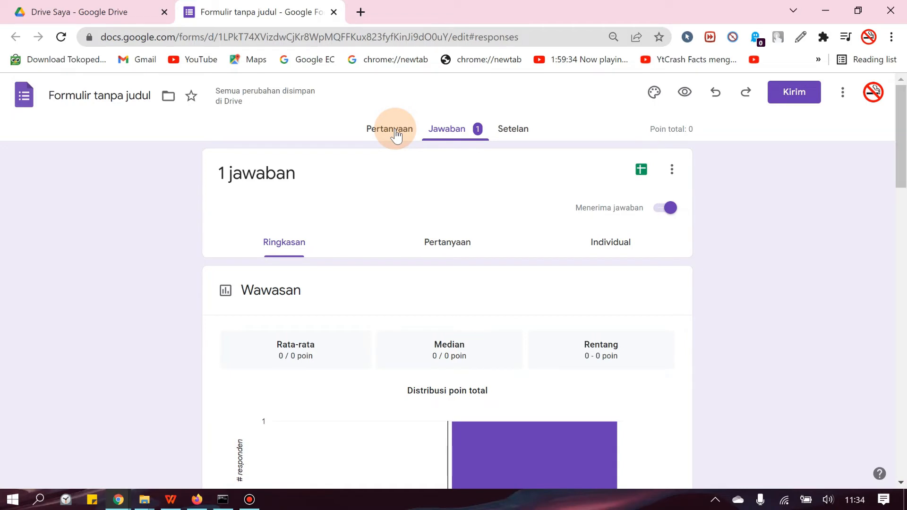
{"action": "left_click", "coordinate": [396, 135]}
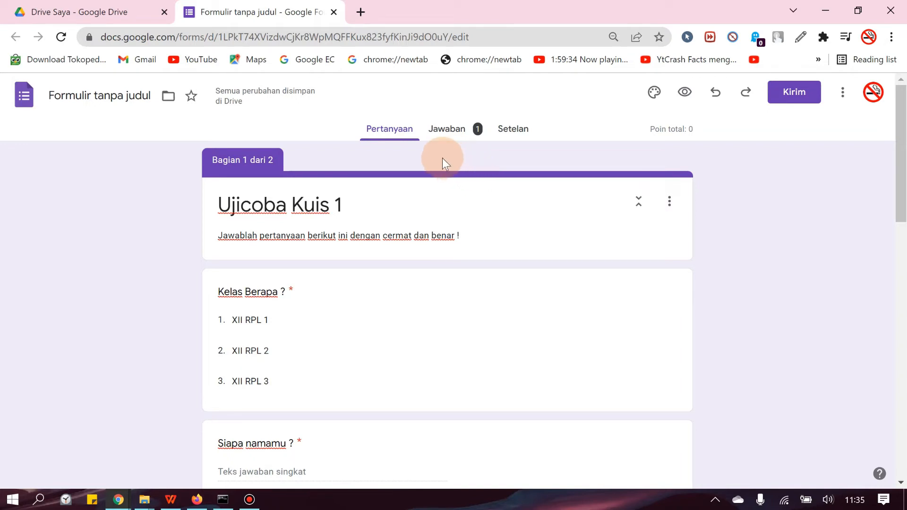
{"action": "left_click", "coordinate": [445, 126]}
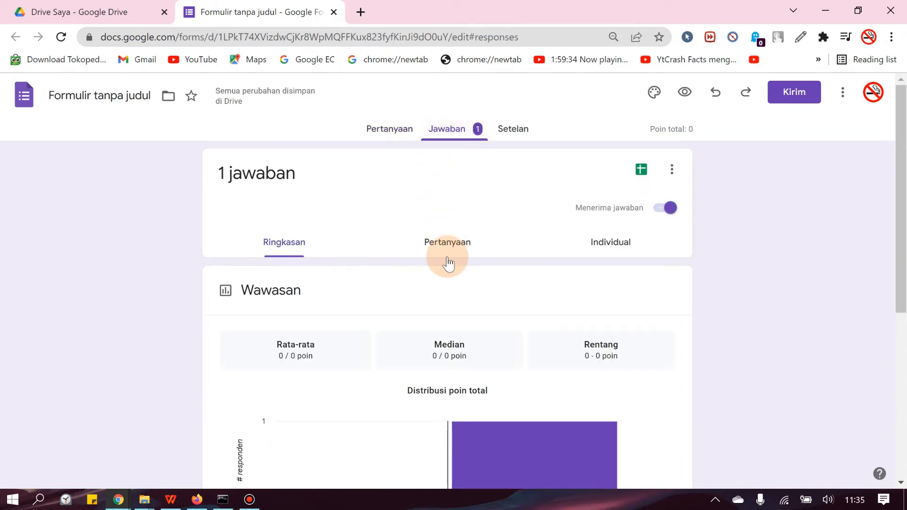
{"action": "scroll", "coordinate": [459, 282], "scroll_direction": "down", "scroll_amount": 8}
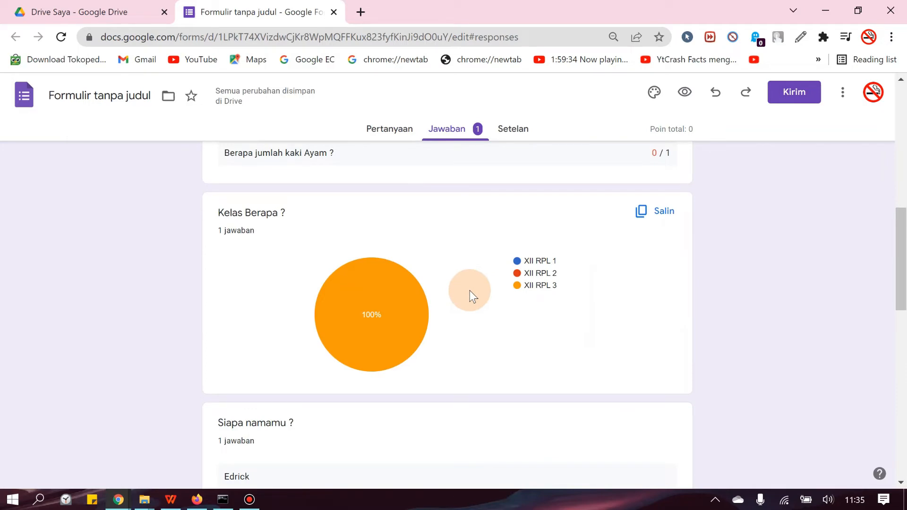
{"action": "scroll", "coordinate": [474, 291], "scroll_direction": "down", "scroll_amount": 15}
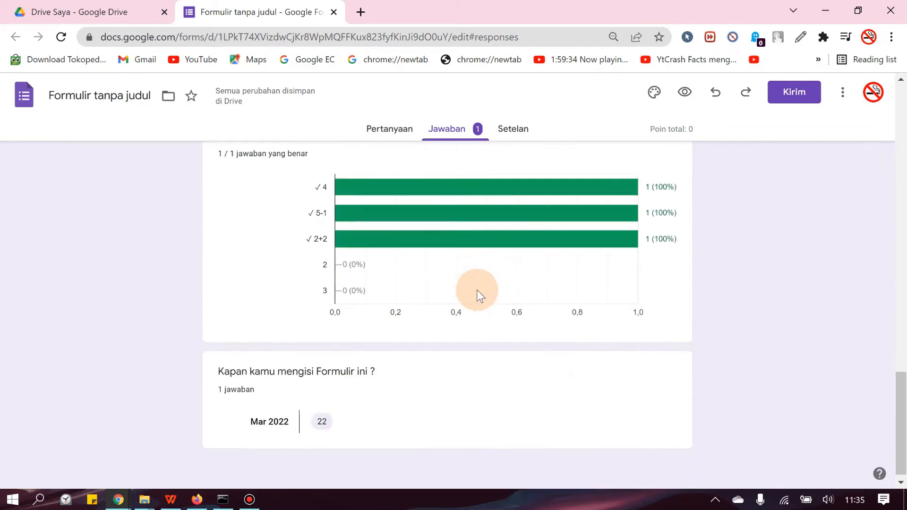
{"action": "scroll", "coordinate": [459, 313], "scroll_direction": "up", "scroll_amount": 20}
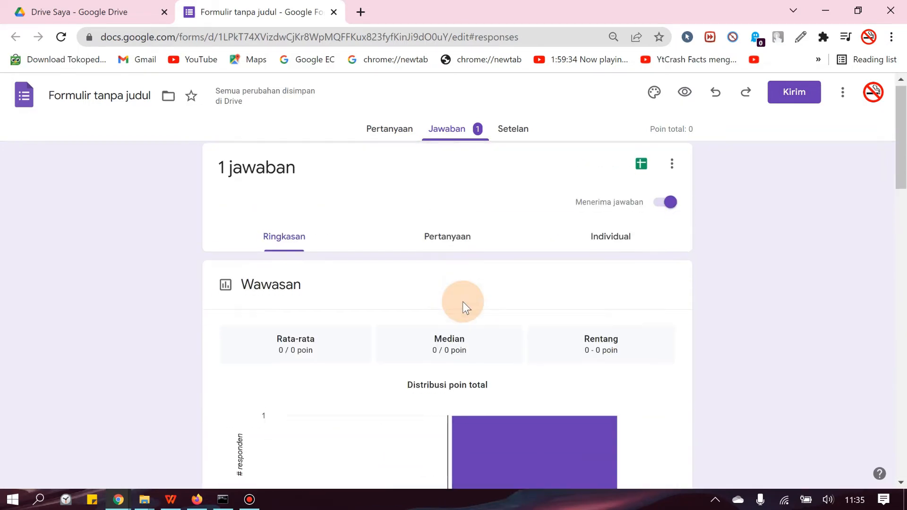
Step: Go through the response summary again, checking the class, name, Ayam, Kucing and date answers
{"action": "scroll", "coordinate": [464, 302], "scroll_direction": "down", "scroll_amount": 10}
{"action": "scroll", "coordinate": [413, 299], "scroll_direction": "down", "scroll_amount": 3}
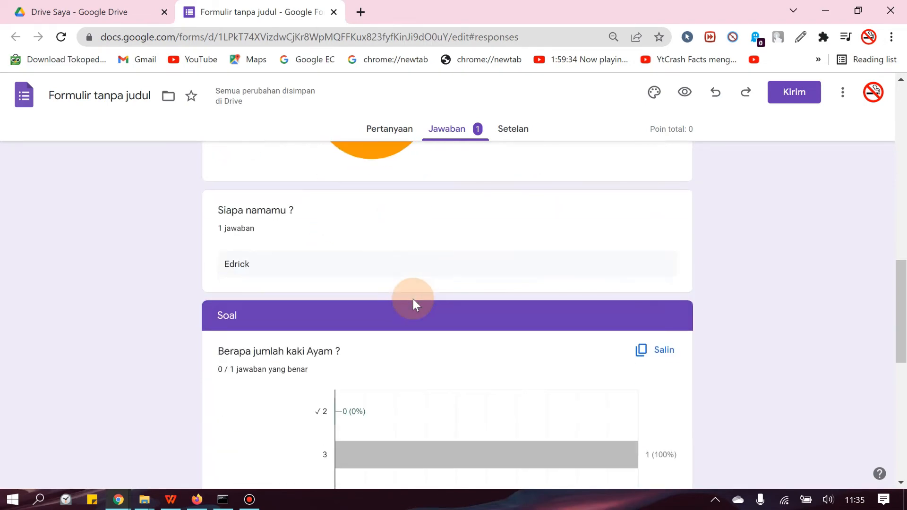
{"action": "scroll", "coordinate": [413, 299], "scroll_direction": "down", "scroll_amount": 10}
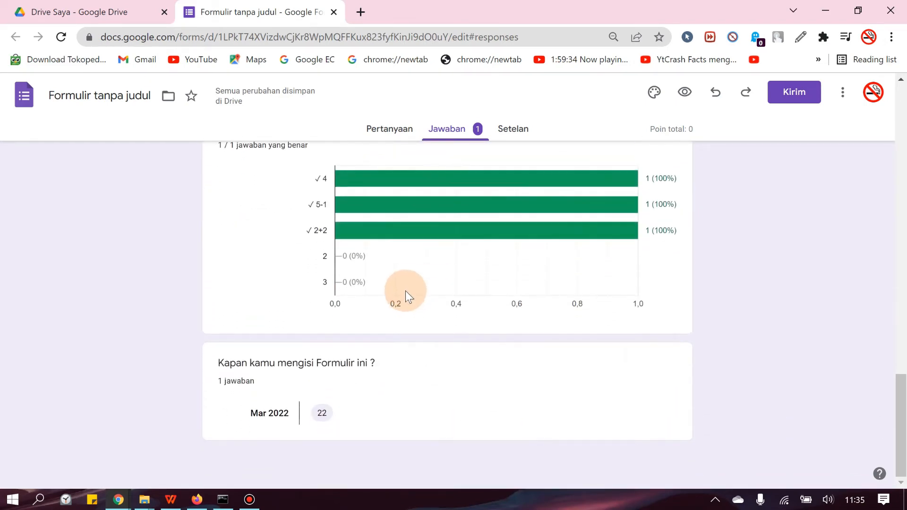
{"action": "scroll", "coordinate": [505, 189], "scroll_direction": "up", "scroll_amount": 12}
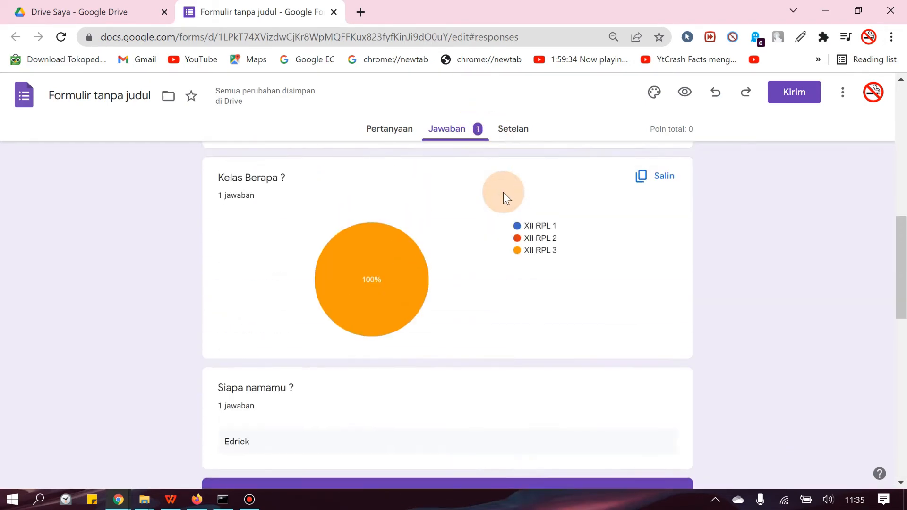
{"action": "scroll", "coordinate": [504, 192], "scroll_direction": "up", "scroll_amount": 3}
Step: In the quiz settings, turn off Jawaban yang benar so respondents cannot see the correct answers
{"action": "left_click", "coordinate": [513, 131]}
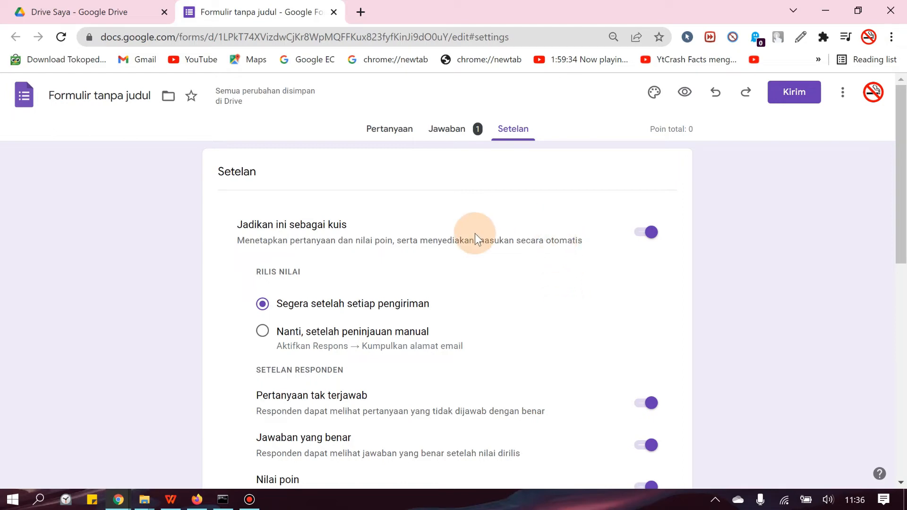
{"action": "scroll", "coordinate": [427, 298], "scroll_direction": "down", "scroll_amount": 2}
{"action": "scroll", "coordinate": [561, 287], "scroll_direction": "down", "scroll_amount": 8}
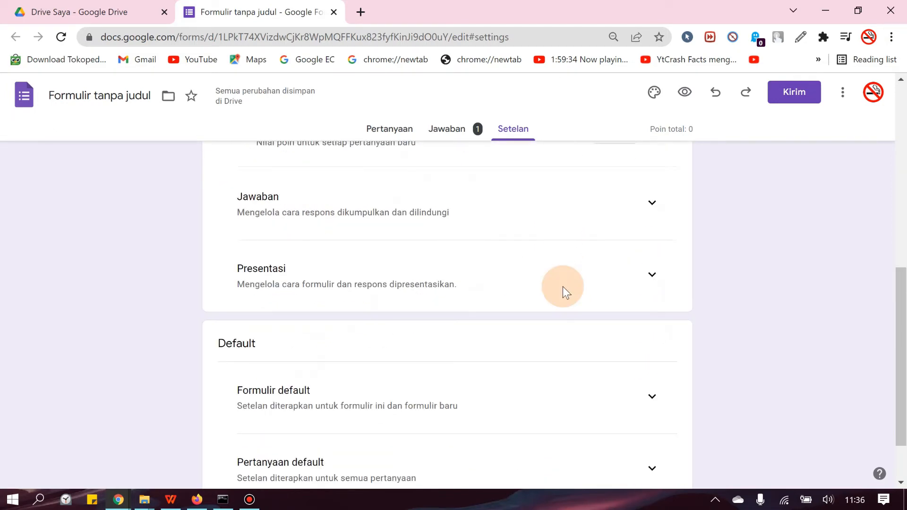
{"action": "scroll", "coordinate": [334, 260], "scroll_direction": "up", "scroll_amount": 7}
{"action": "left_click_drag", "start_coordinate": [260, 262], "coordinate": [347, 260]}
{"action": "left_click", "coordinate": [330, 332]}
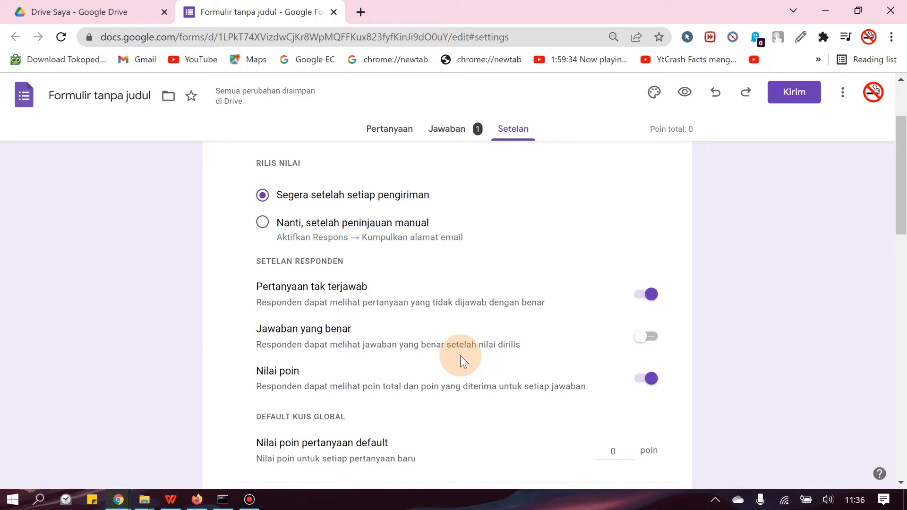
{"action": "left_click", "coordinate": [647, 337]}
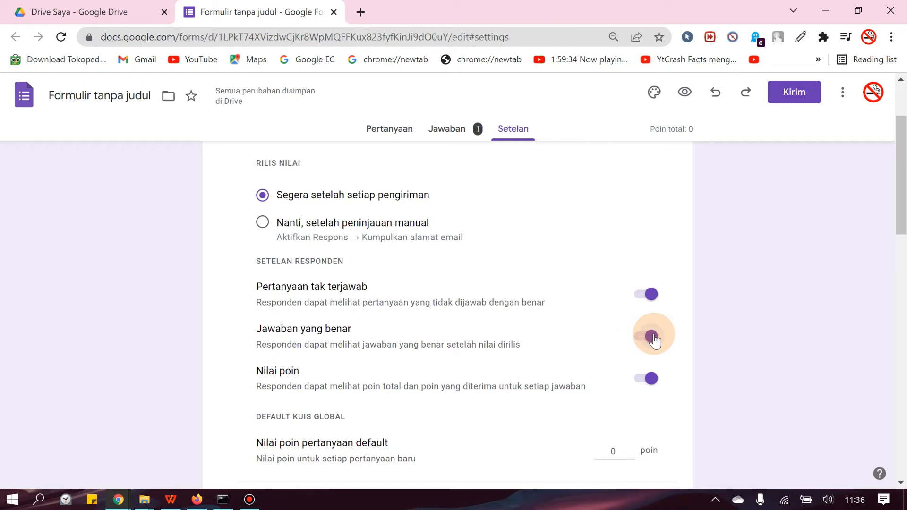
{"action": "left_click", "coordinate": [654, 338]}
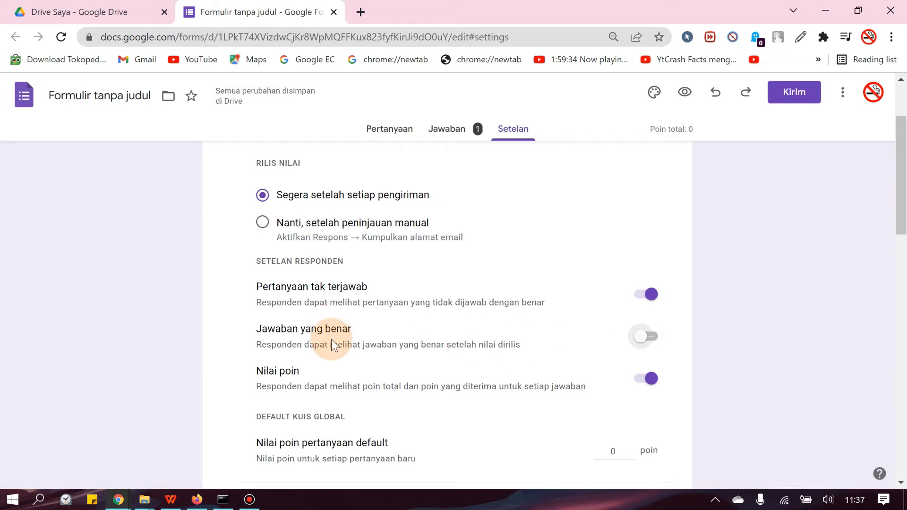
Step: Turn the Nilai poin visibility for respondents off and back on, keeping Jawaban yang benar off
{"action": "scroll", "coordinate": [307, 336], "scroll_direction": "down", "scroll_amount": 2}
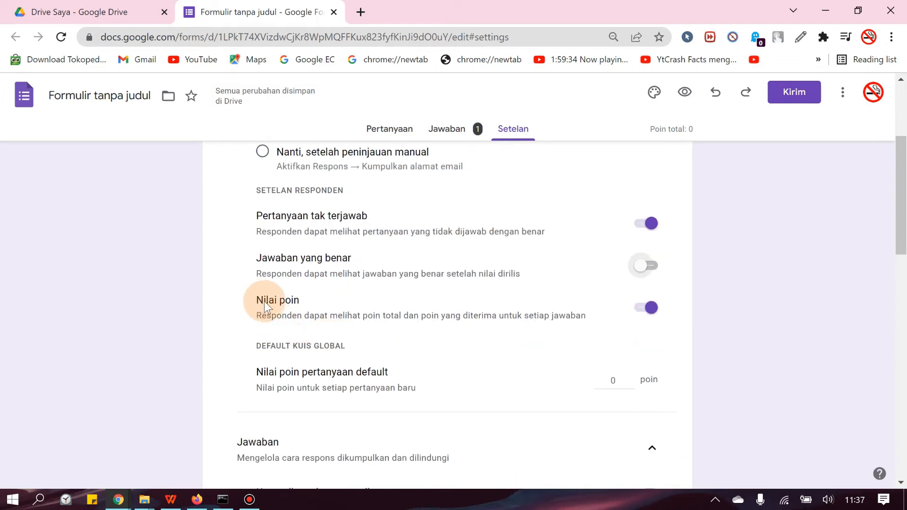
{"action": "left_click", "coordinate": [650, 311]}
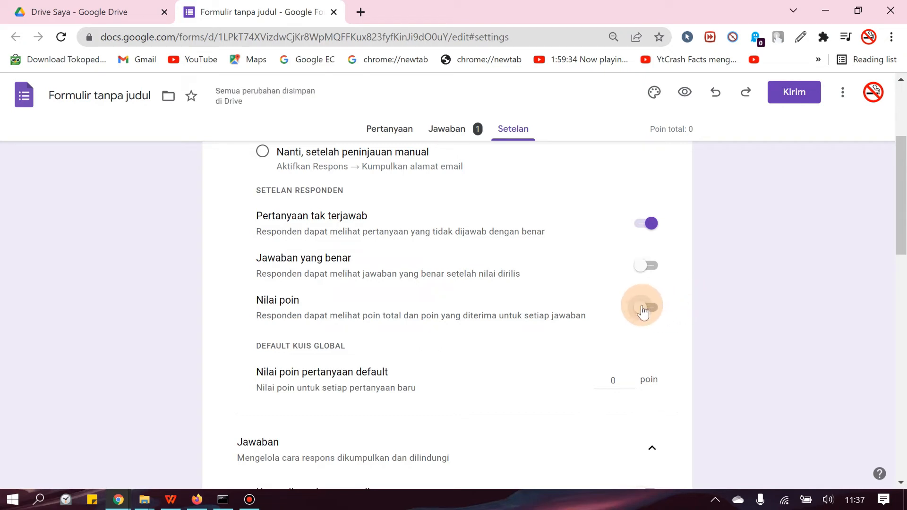
{"action": "left_click", "coordinate": [647, 308]}
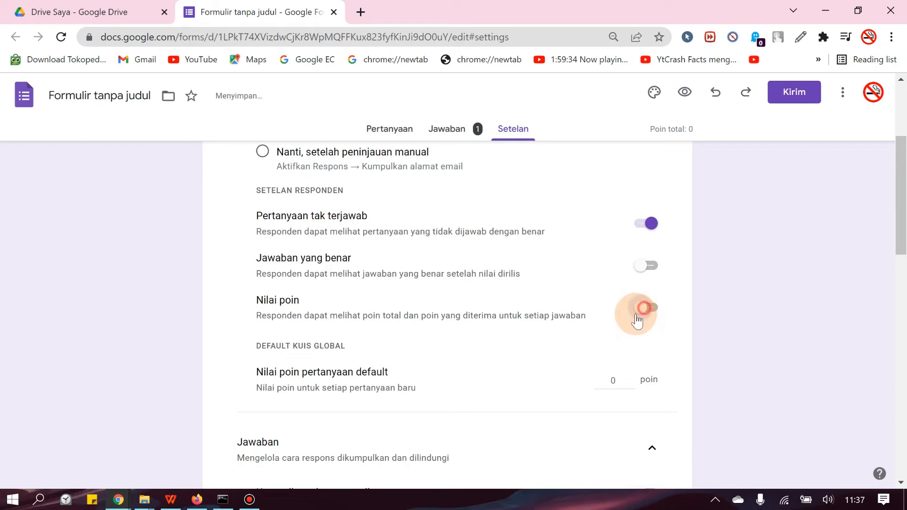
{"action": "left_click", "coordinate": [645, 269]}
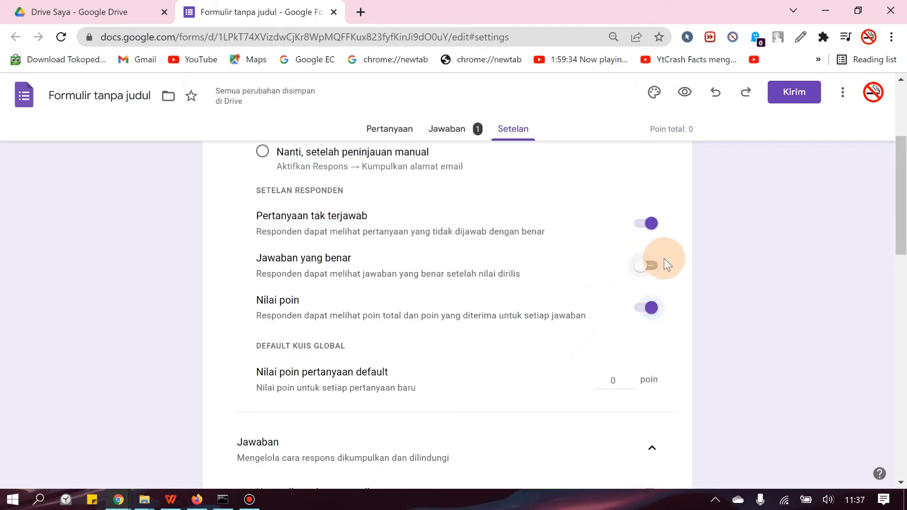
Step: Create a new spreadsheet with the default name as the destination for the form's responses
{"action": "scroll", "coordinate": [549, 263], "scroll_direction": "down", "scroll_amount": 5}
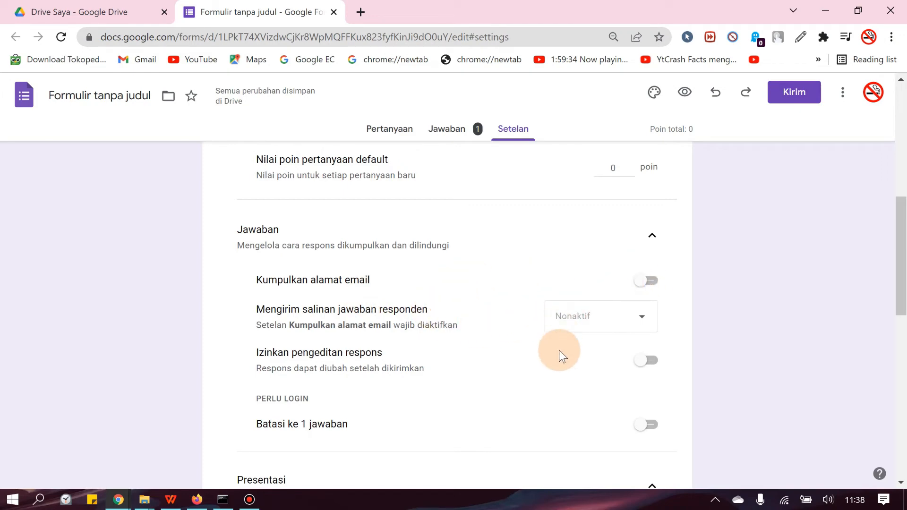
{"action": "scroll", "coordinate": [577, 365], "scroll_direction": "up", "scroll_amount": 5}
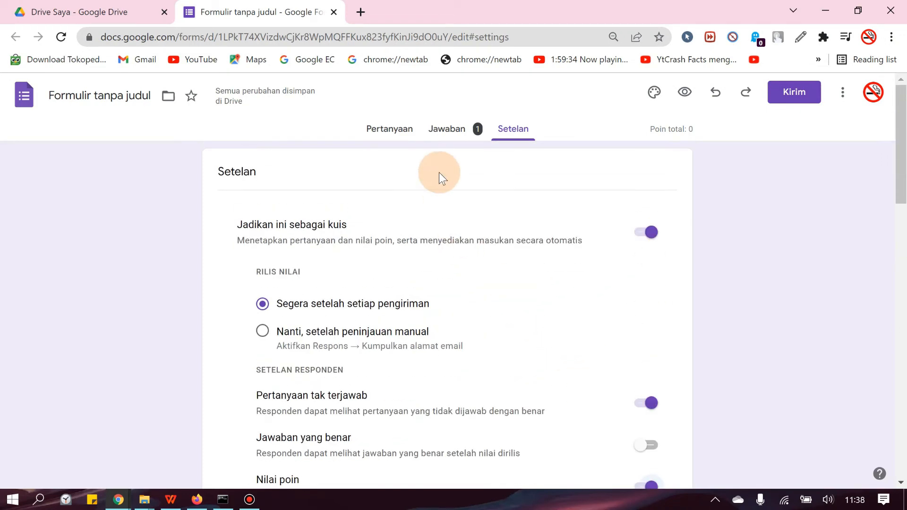
{"action": "left_click", "coordinate": [440, 132]}
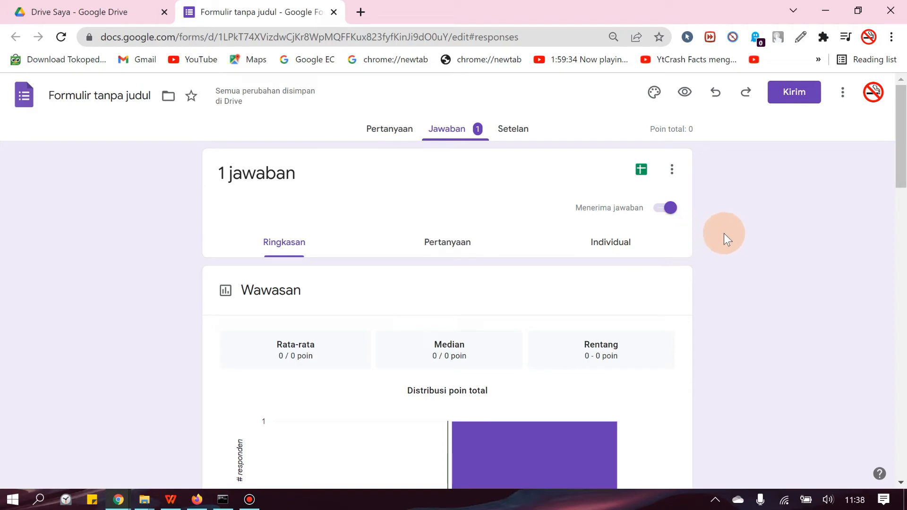
{"action": "left_click", "coordinate": [642, 168]}
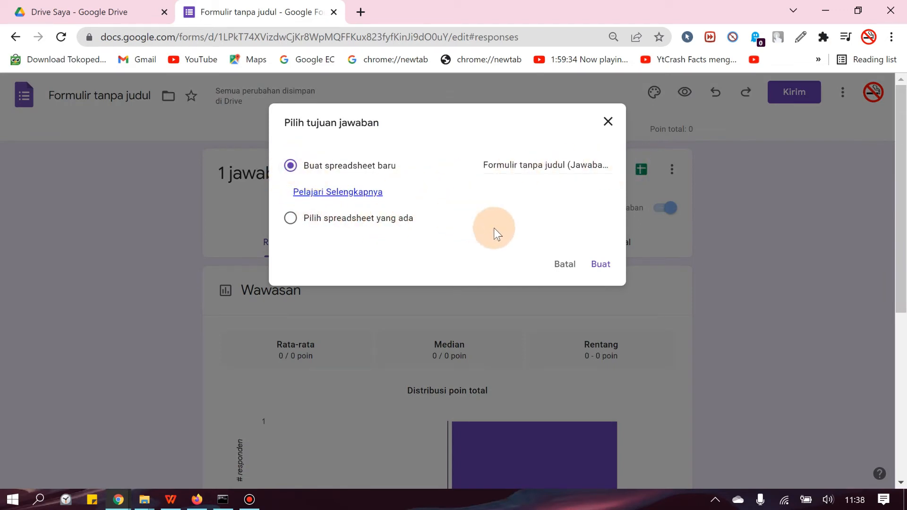
{"action": "left_click", "coordinate": [603, 266]}
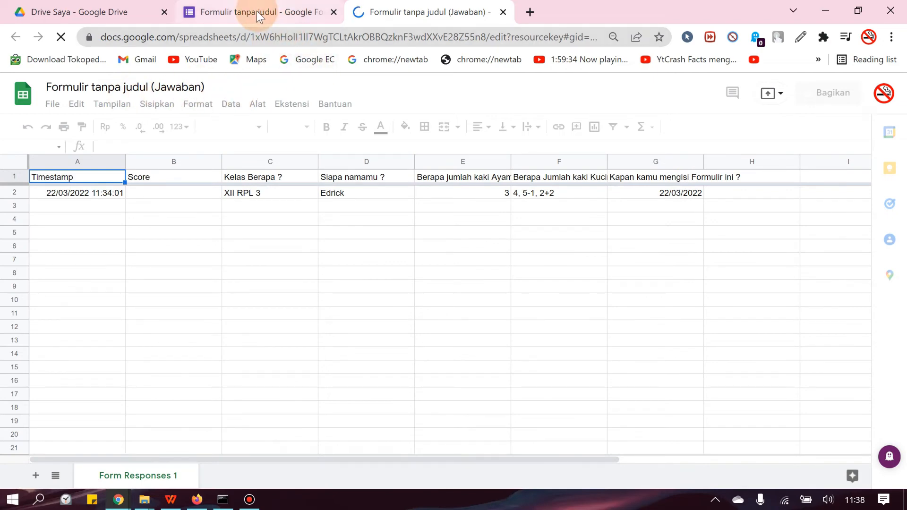
Step: Browse the files in Google Drive, and close the response spreadsheet to return to the form
{"action": "left_click", "coordinate": [78, 12]}
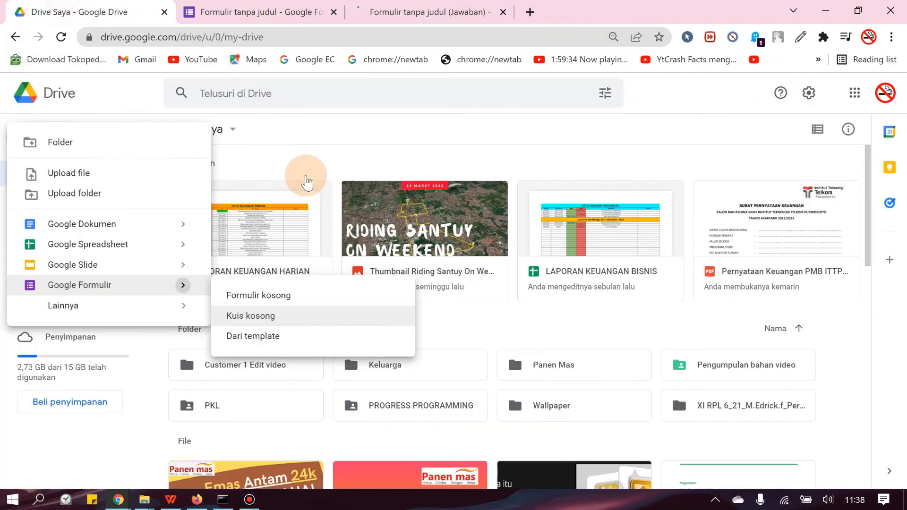
{"action": "left_click", "coordinate": [307, 180]}
{"action": "scroll", "coordinate": [398, 260], "scroll_direction": "down", "scroll_amount": 5}
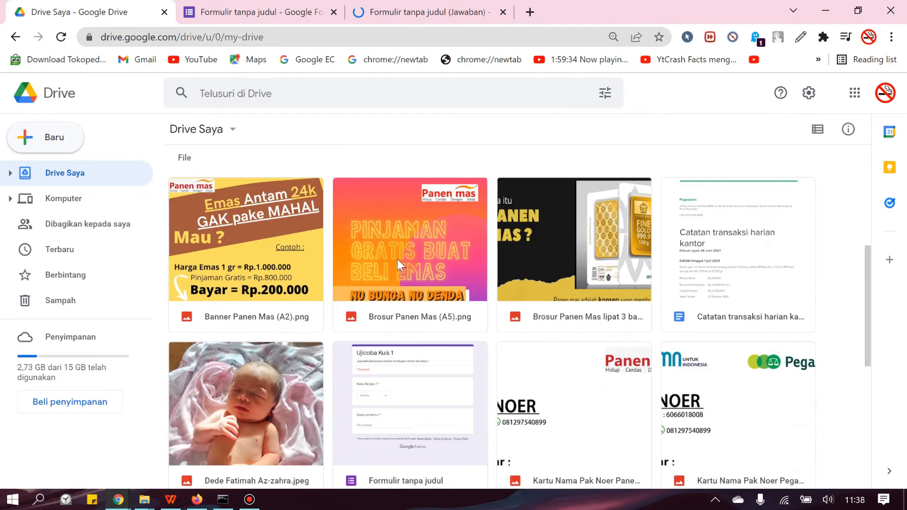
{"action": "scroll", "coordinate": [398, 260], "scroll_direction": "up", "scroll_amount": 6}
{"action": "left_click", "coordinate": [392, 12]}
{"action": "left_click", "coordinate": [303, 12]}
Step: Set the "Berapa jumlah kaki Ayam ?" question to 50 points in its answer key
{"action": "scroll", "coordinate": [456, 357], "scroll_direction": "down", "scroll_amount": 1}
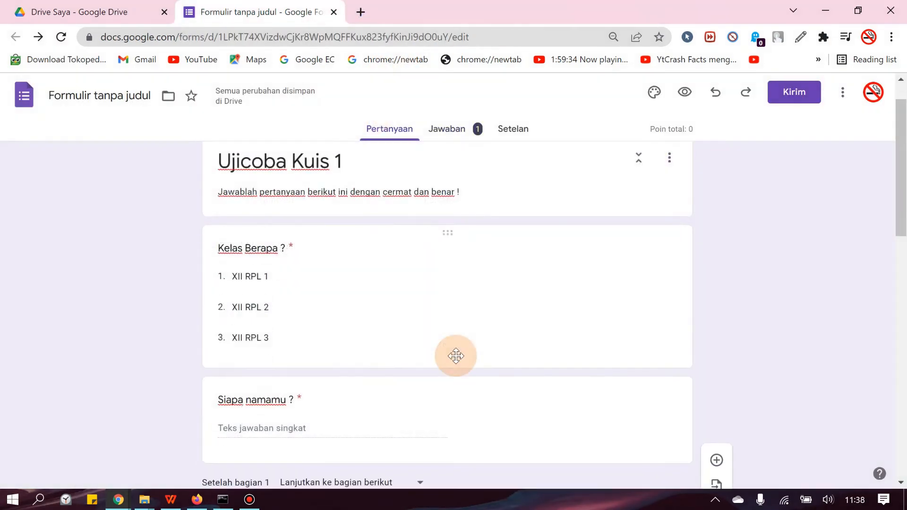
{"action": "scroll", "coordinate": [456, 357], "scroll_direction": "down", "scroll_amount": 1}
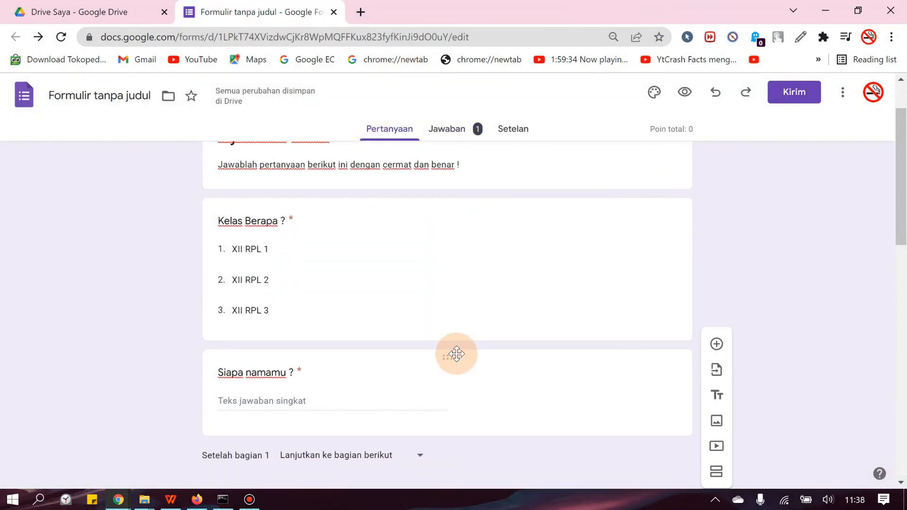
{"action": "scroll", "coordinate": [457, 353], "scroll_direction": "up", "scroll_amount": 2}
{"action": "scroll", "coordinate": [447, 364], "scroll_direction": "down", "scroll_amount": 10}
{"action": "scroll", "coordinate": [429, 384], "scroll_direction": "down", "scroll_amount": 3}
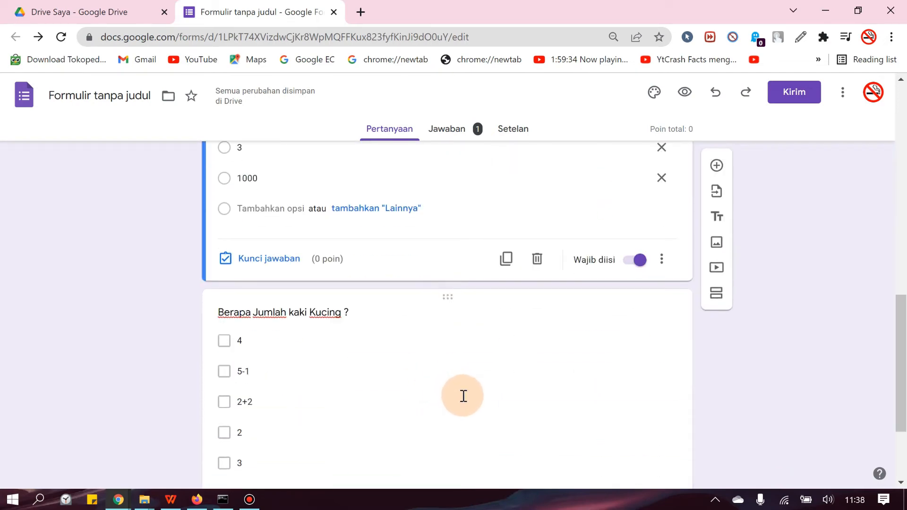
{"action": "scroll", "coordinate": [462, 395], "scroll_direction": "up", "scroll_amount": 3}
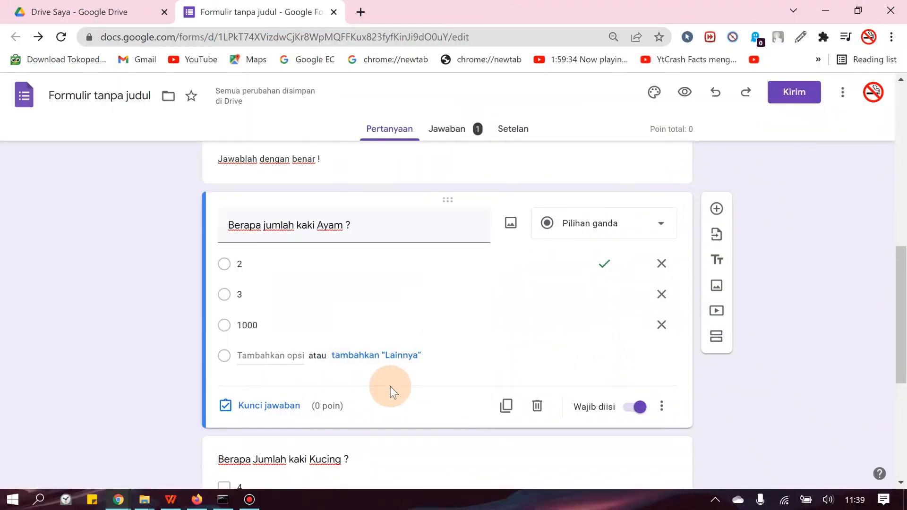
{"action": "left_click", "coordinate": [490, 330]}
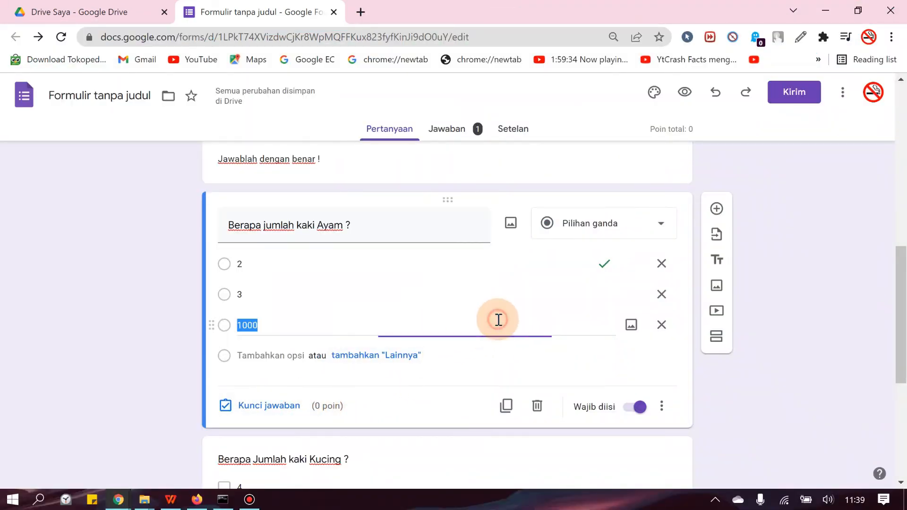
{"action": "left_click", "coordinate": [255, 412]}
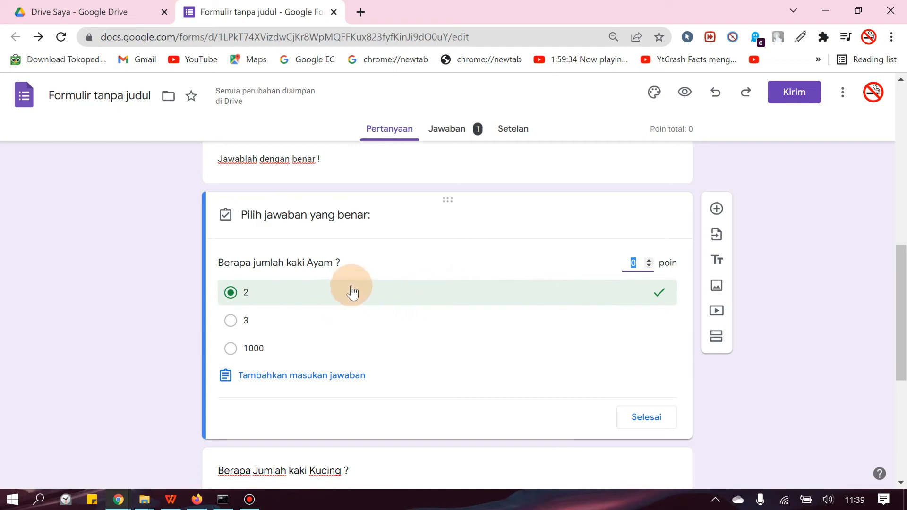
{"action": "left_click", "coordinate": [634, 263]}
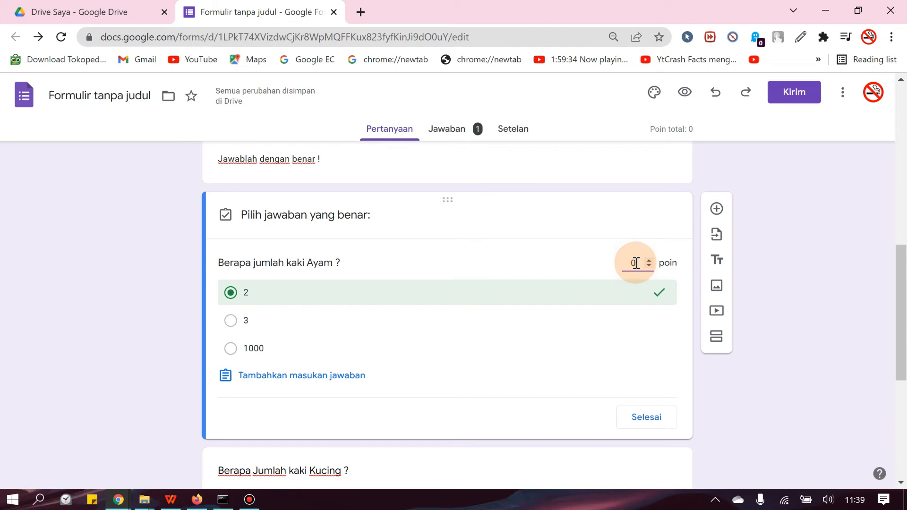
{"action": "type", "text": "5"}
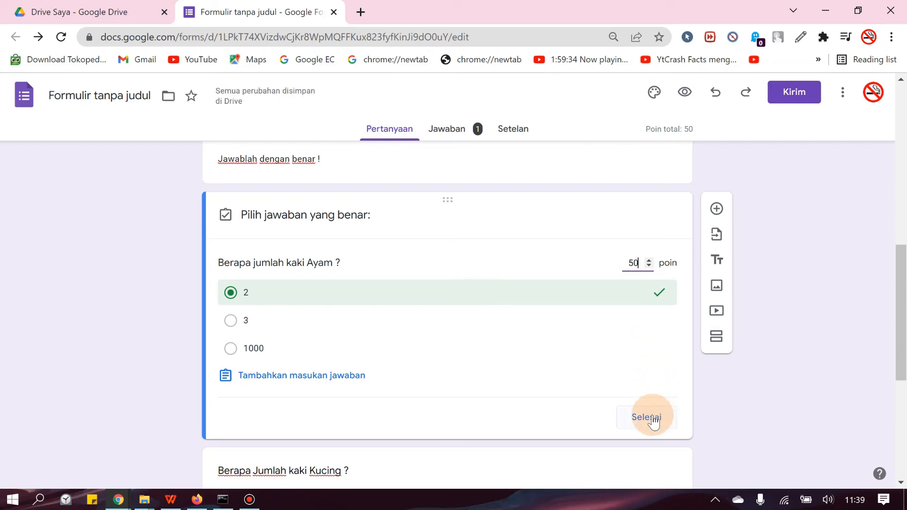
{"action": "left_click", "coordinate": [649, 418]}
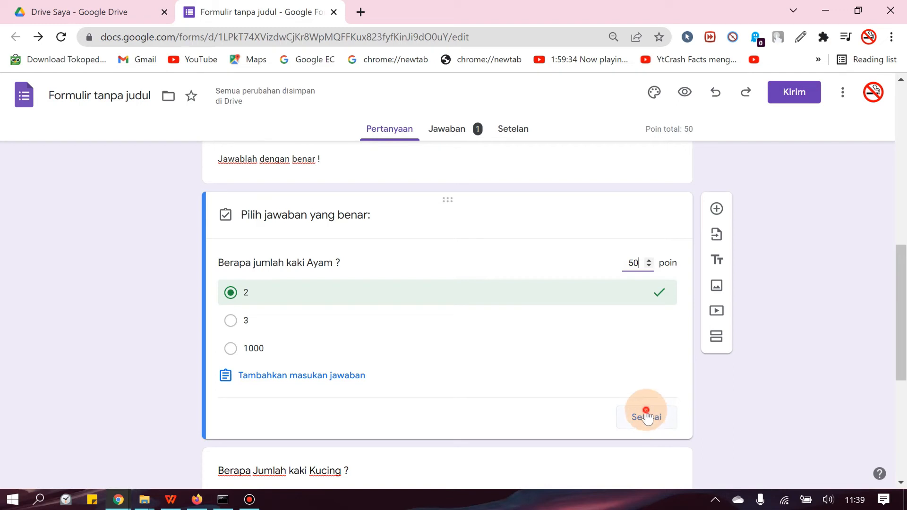
Step: Set the "Berapa Jumlah kaki Kucing ?" question to 50 points in its answer key
{"action": "scroll", "coordinate": [636, 373], "scroll_direction": "down", "scroll_amount": 4}
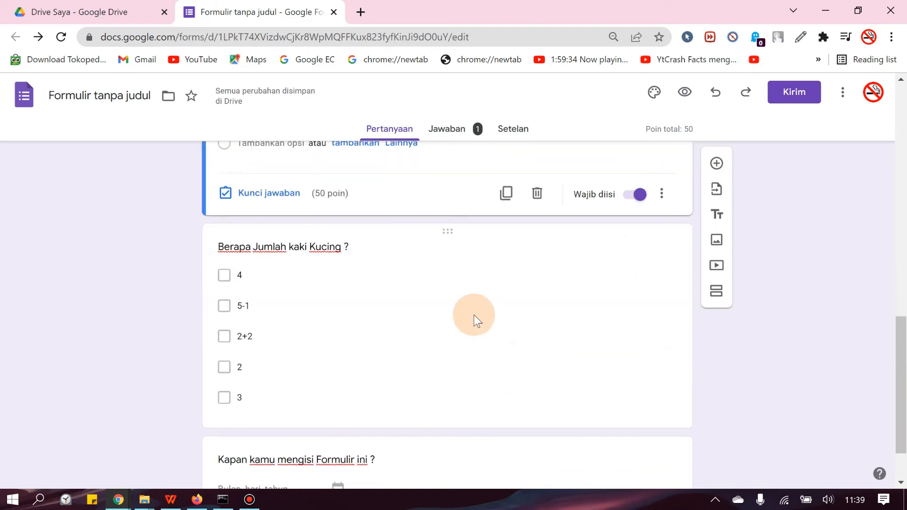
{"action": "left_click", "coordinate": [475, 316]}
{"action": "left_click", "coordinate": [597, 249]}
{"action": "left_click", "coordinate": [424, 338]}
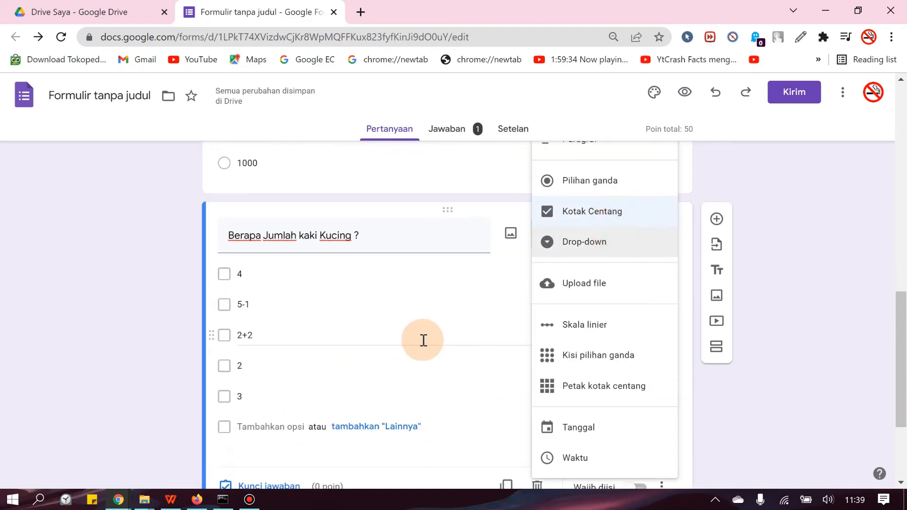
{"action": "scroll", "coordinate": [352, 382], "scroll_direction": "down", "scroll_amount": 2}
{"action": "left_click", "coordinate": [286, 417]}
{"action": "scroll", "coordinate": [638, 345], "scroll_direction": "up", "scroll_amount": 2}
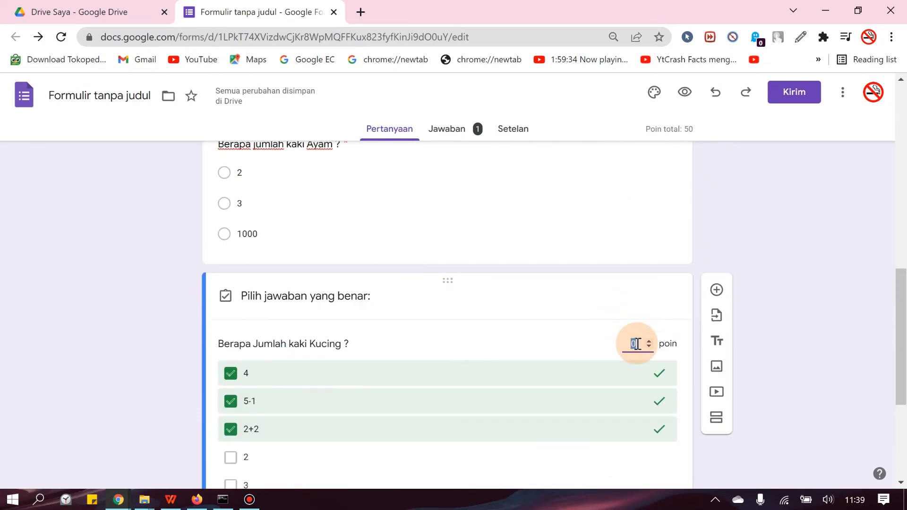
{"action": "type", "text": "50"}
{"action": "scroll", "coordinate": [636, 344], "scroll_direction": "down", "scroll_amount": 3}
{"action": "left_click", "coordinate": [625, 339]}
Step: Preview the quiz and fill in its first section with class XII RPL 1 and the respondent's name
{"action": "scroll", "coordinate": [554, 378], "scroll_direction": "up", "scroll_amount": 10}
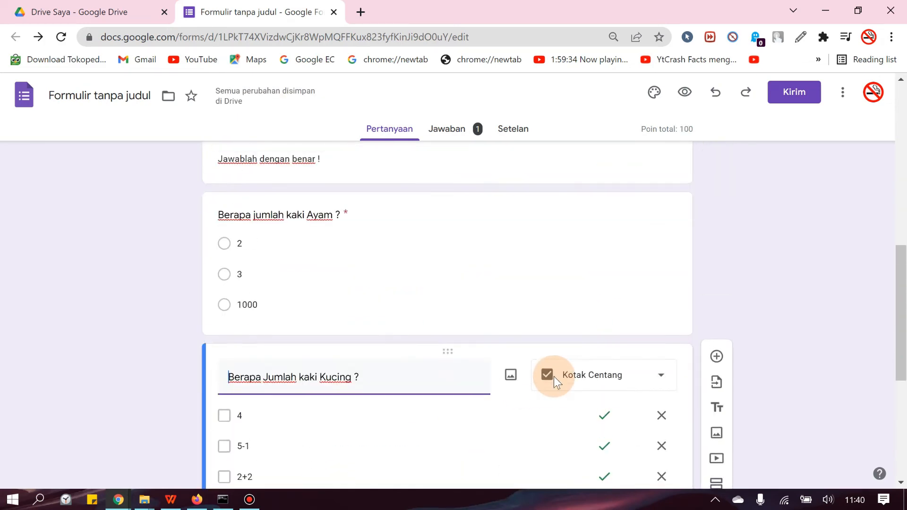
{"action": "scroll", "coordinate": [555, 363], "scroll_direction": "up", "scroll_amount": 4}
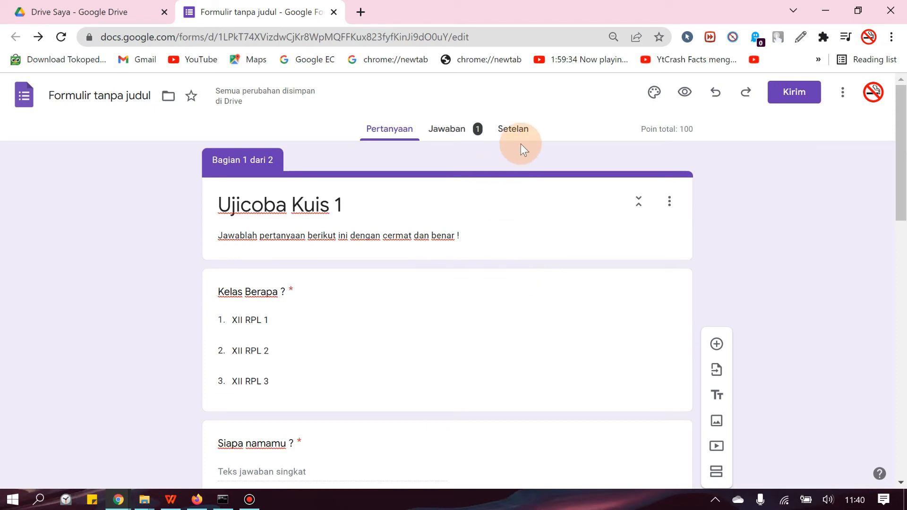
{"action": "left_click", "coordinate": [685, 93]}
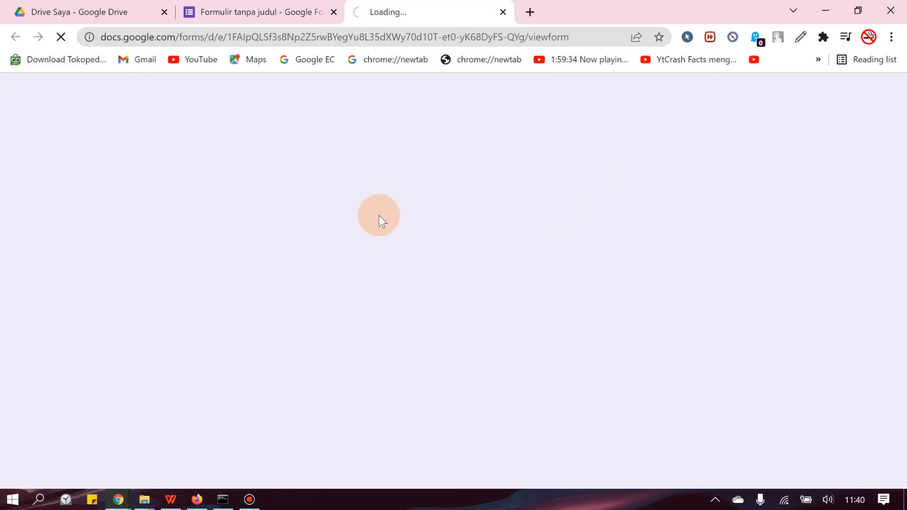
{"action": "left_click", "coordinate": [326, 275]}
{"action": "left_click", "coordinate": [307, 313]}
{"action": "left_click", "coordinate": [300, 377]}
{"action": "type", "text": "Edrick"}
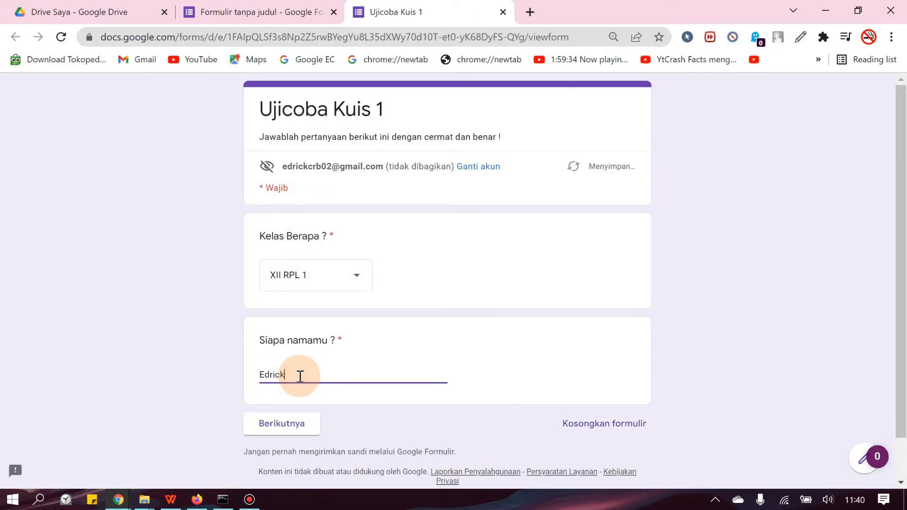
Step: Replace the respondent's name in the first section with a different one and continue to the quiz questions
{"action": "key", "text": "BackSpace"}
{"action": "key", "text": "BackSpace"}
{"action": "key", "text": "BackSpace"}
{"action": "key", "text": "BackSpace"}
{"action": "key", "text": "BackSpace"}
{"action": "key", "text": "BackSpace"}
{"action": "type", "text": "Joni"}
{"action": "left_click", "coordinate": [279, 422]}
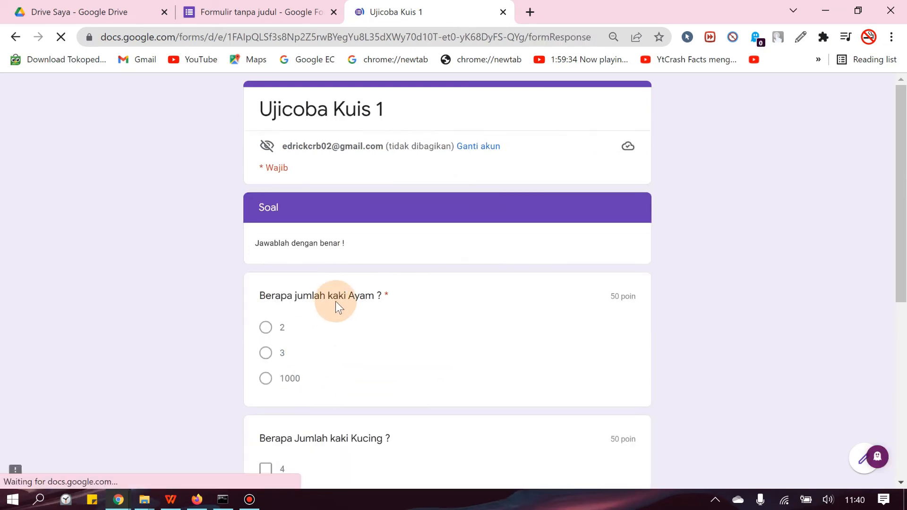
Step: Answer "Berapa jumlah kaki Ayam ?" with 2, and select 5-1 and 2+2 for "Berapa Jumlah kaki Kucing ?"
{"action": "scroll", "coordinate": [378, 293], "scroll_direction": "down", "scroll_amount": 2}
{"action": "scroll", "coordinate": [430, 277], "scroll_direction": "down", "scroll_amount": 2}
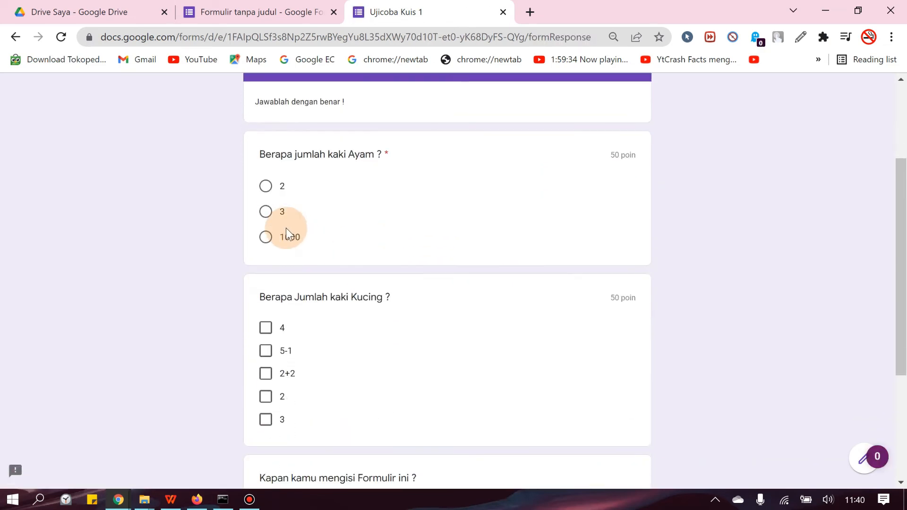
{"action": "left_click", "coordinate": [266, 187]}
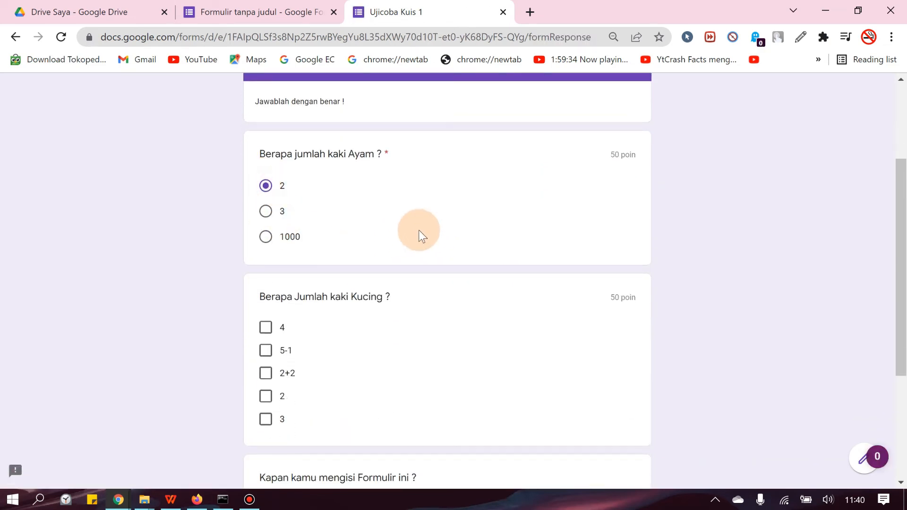
{"action": "scroll", "coordinate": [449, 251], "scroll_direction": "down", "scroll_amount": 3}
{"action": "scroll", "coordinate": [321, 177], "scroll_direction": "up", "scroll_amount": 3}
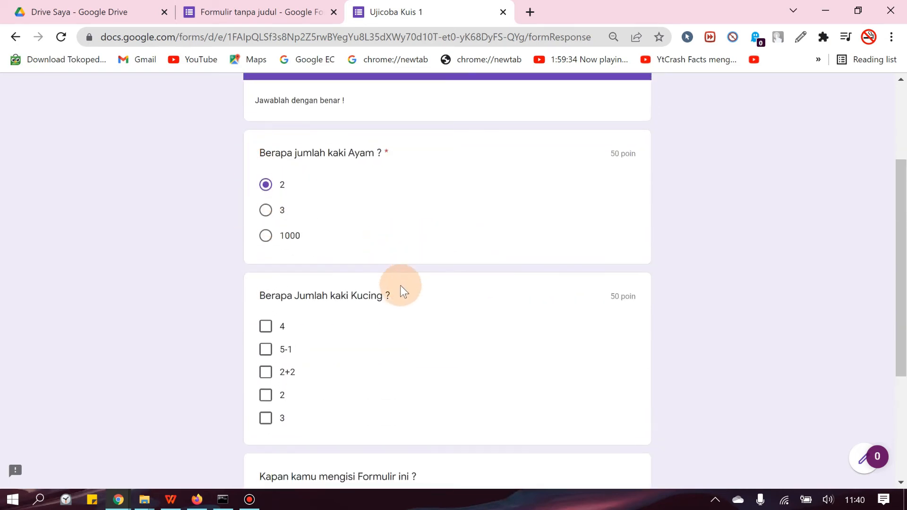
{"action": "scroll", "coordinate": [354, 236], "scroll_direction": "down", "scroll_amount": 3}
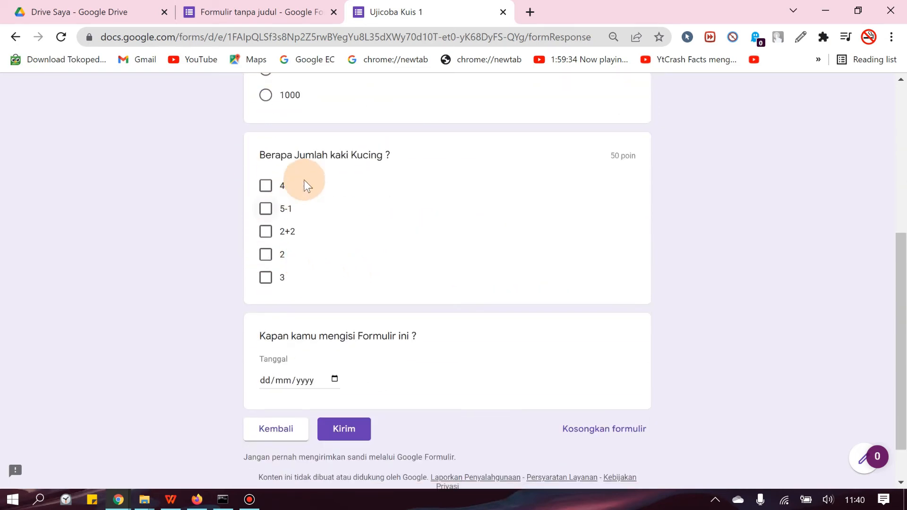
{"action": "left_click", "coordinate": [267, 209]}
{"action": "left_click", "coordinate": [266, 231]}
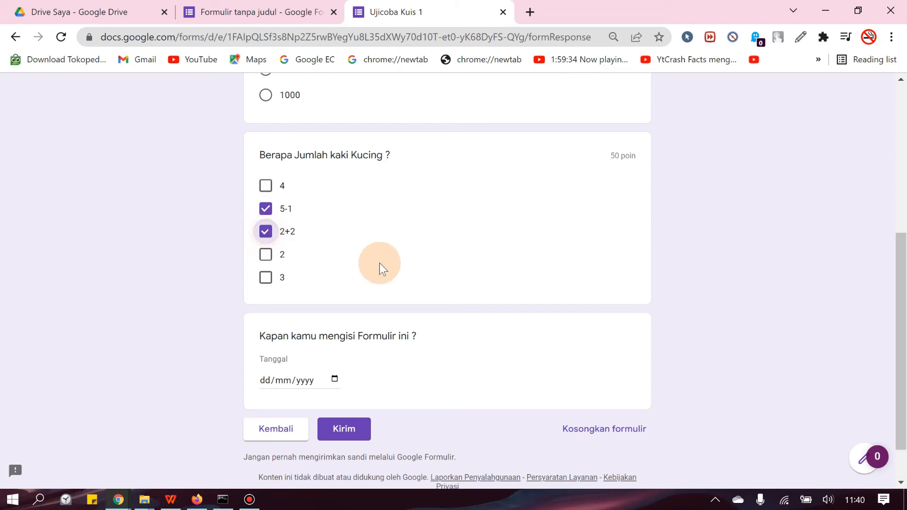
Step: Set the date the form is filled in to today, 22/03/2022, and submit the quiz
{"action": "left_click", "coordinate": [337, 378]}
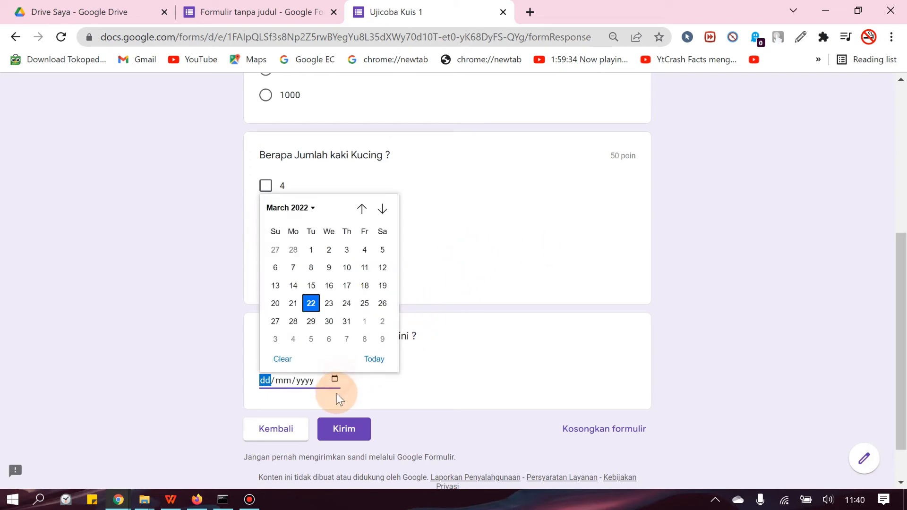
{"action": "left_click", "coordinate": [371, 360]}
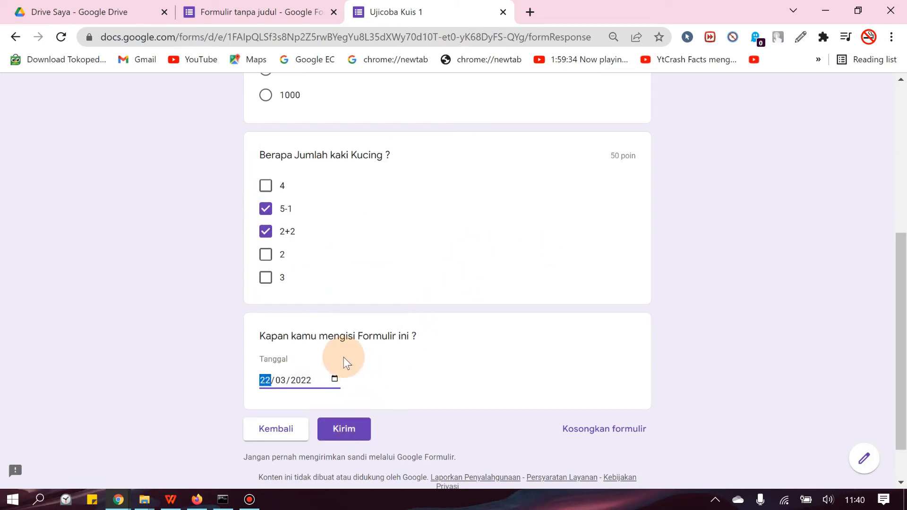
{"action": "left_click", "coordinate": [358, 416]}
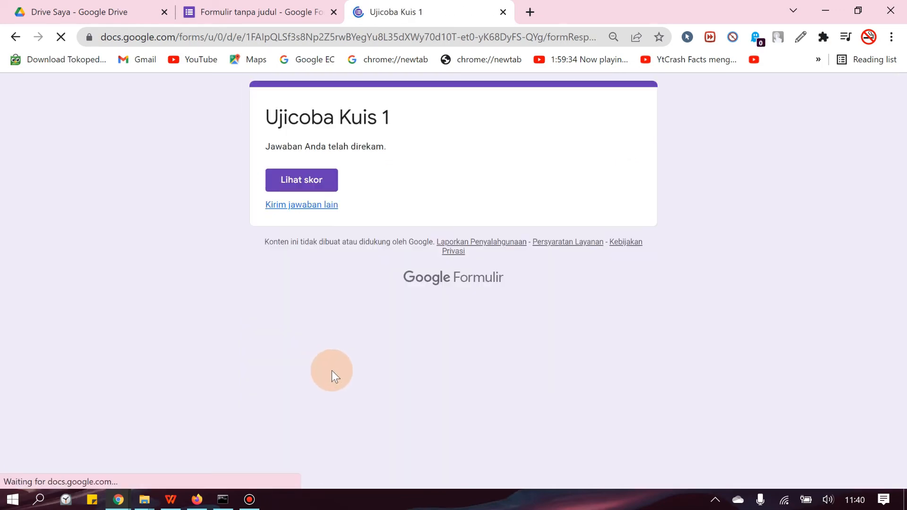
Step: View the score of the submitted quiz, check the marking of each answer, and return to the form editor
{"action": "left_click", "coordinate": [282, 186]}
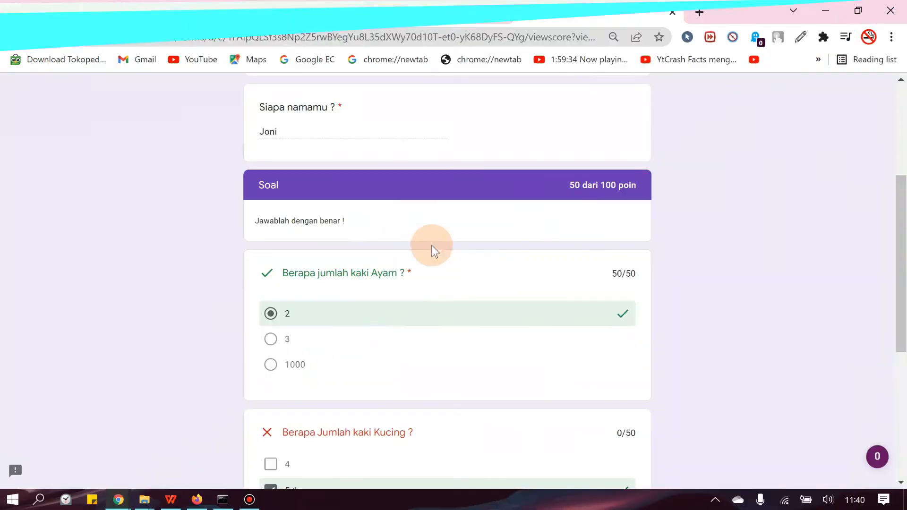
{"action": "scroll", "coordinate": [606, 203], "scroll_direction": "down", "scroll_amount": 3}
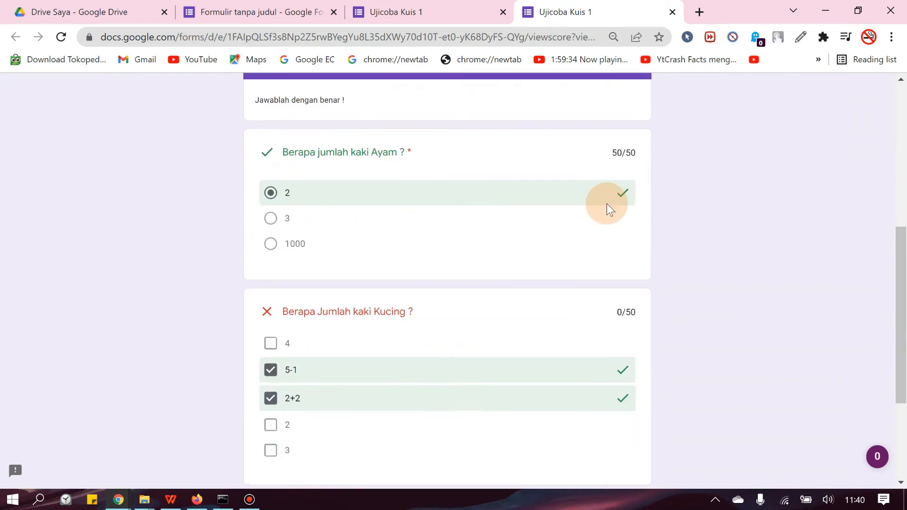
{"action": "scroll", "coordinate": [550, 230], "scroll_direction": "down", "scroll_amount": 2}
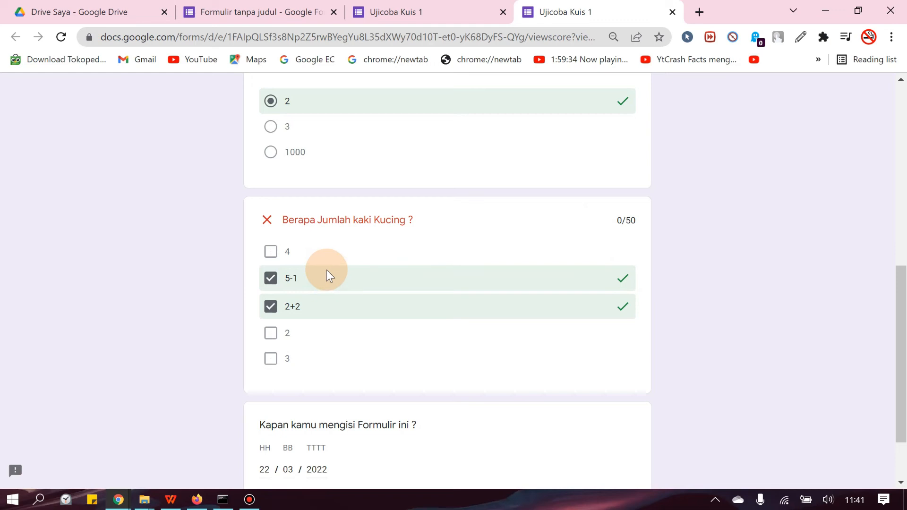
{"action": "scroll", "coordinate": [373, 250], "scroll_direction": "down", "scroll_amount": 2}
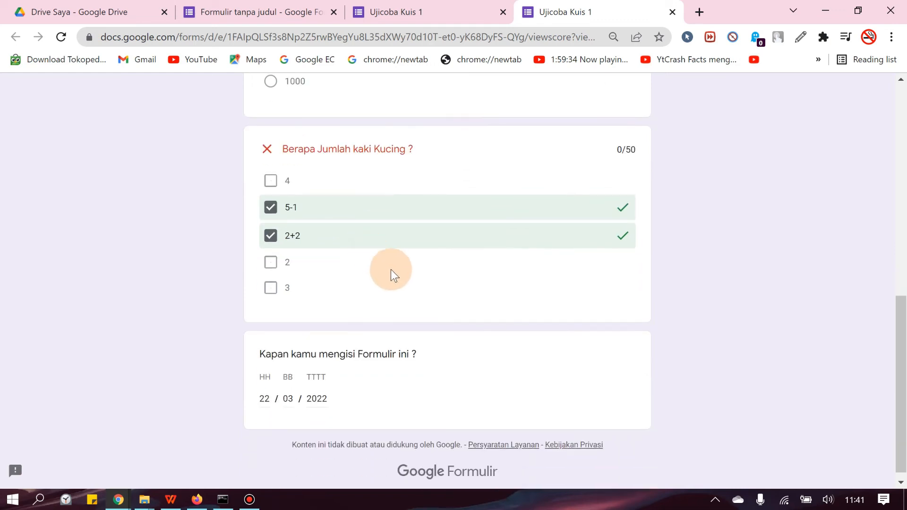
{"action": "scroll", "coordinate": [480, 284], "scroll_direction": "up", "scroll_amount": 3}
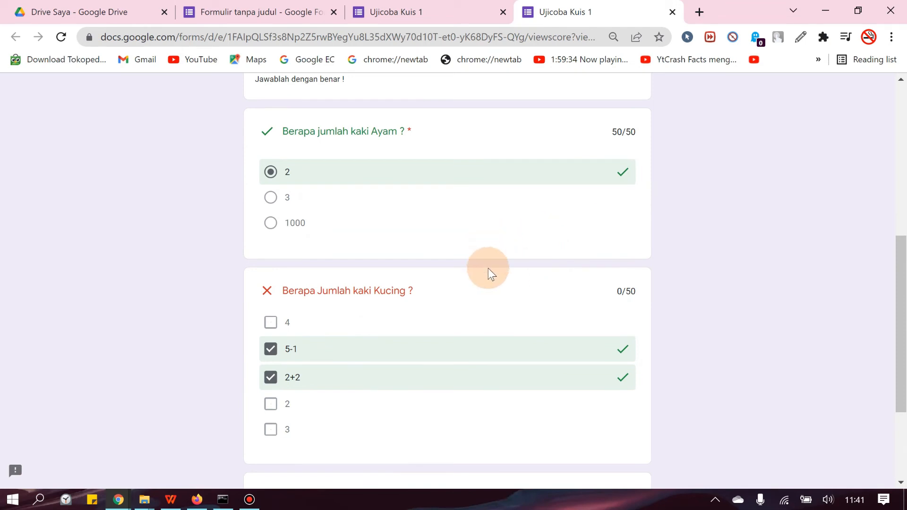
{"action": "left_click", "coordinate": [503, 11]}
{"action": "left_click", "coordinate": [503, 12]}
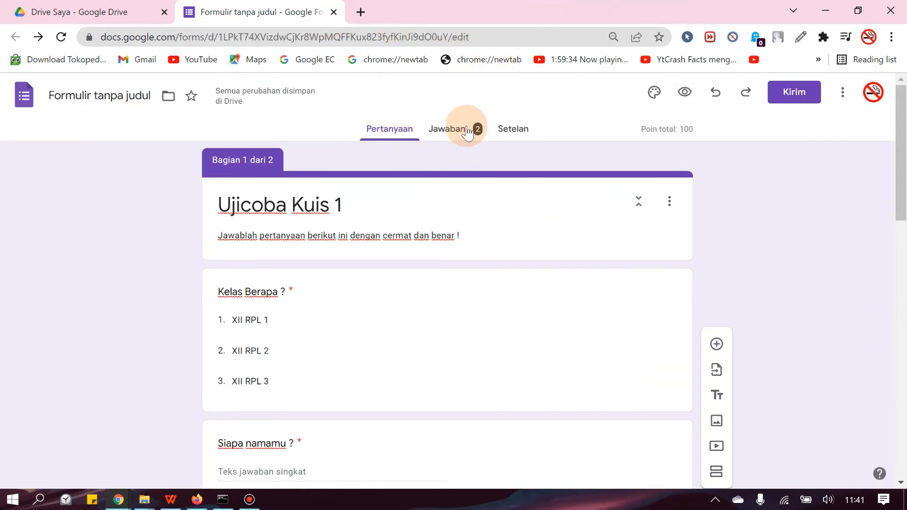
Step: Examine the summary of the form's responses, including the distribution of total points
{"action": "left_click", "coordinate": [451, 129]}
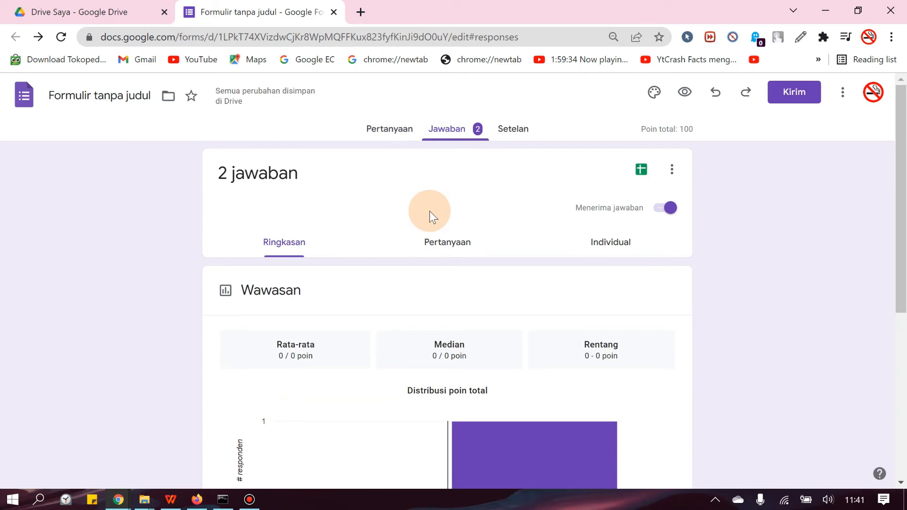
{"action": "scroll", "coordinate": [433, 220], "scroll_direction": "down", "scroll_amount": 5}
{"action": "scroll", "coordinate": [414, 256], "scroll_direction": "down", "scroll_amount": 2}
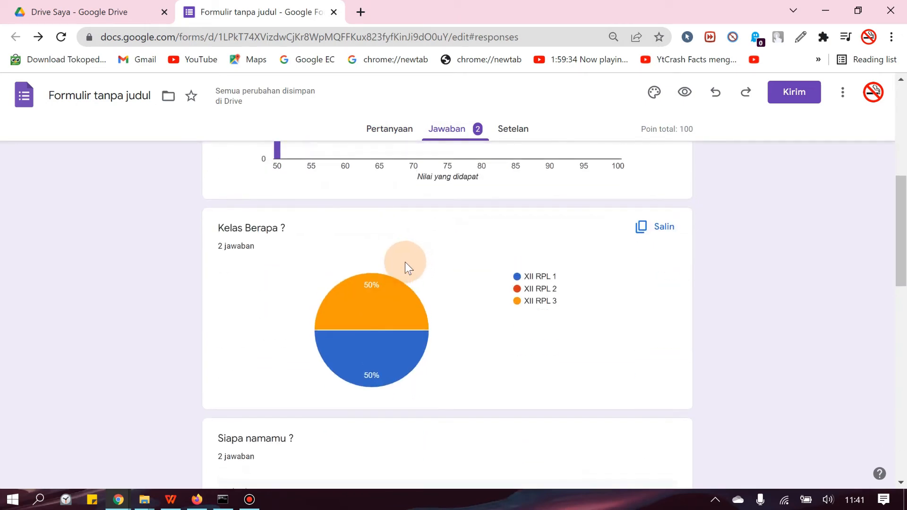
{"action": "scroll", "coordinate": [404, 262], "scroll_direction": "up", "scroll_amount": 8}
{"action": "scroll", "coordinate": [408, 257], "scroll_direction": "down", "scroll_amount": 10}
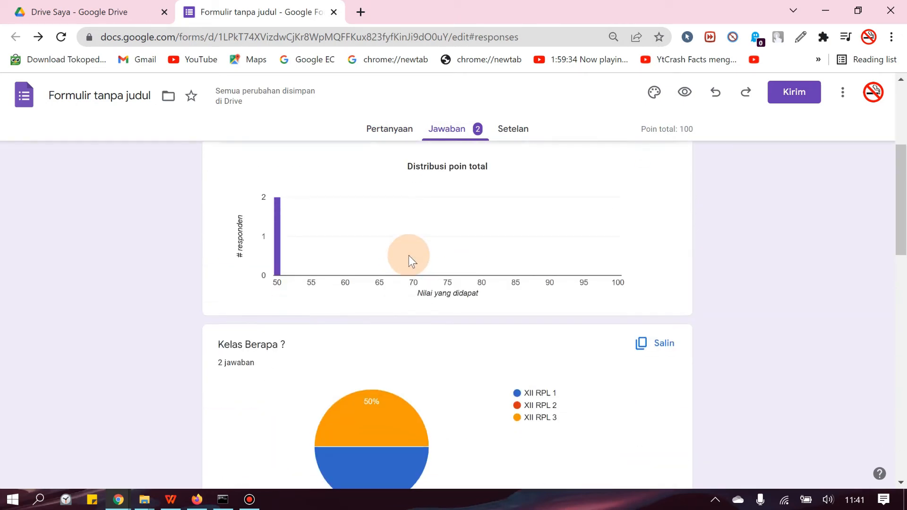
{"action": "scroll", "coordinate": [409, 256], "scroll_direction": "up", "scroll_amount": 12}
Step: Check the recorded submissions in the response spreadsheet, close it, and recheck the point distribution in the form
{"action": "left_click", "coordinate": [641, 174]}
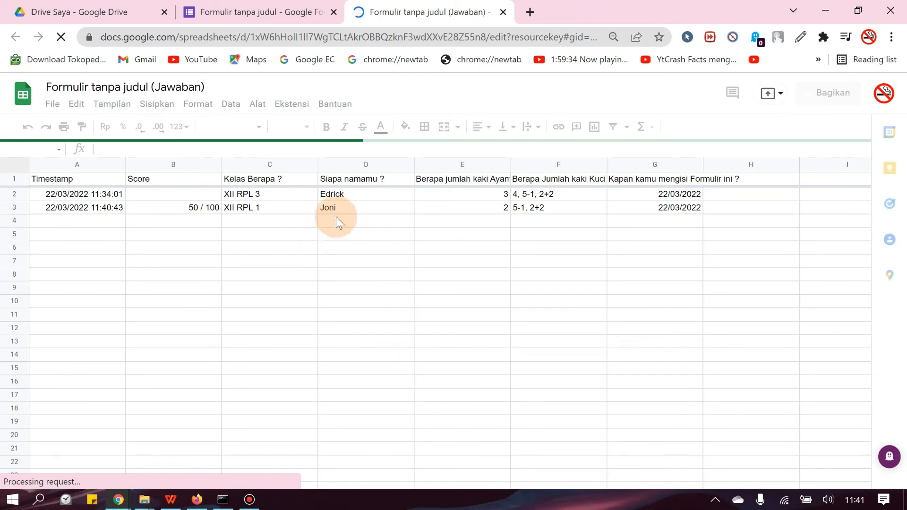
{"action": "key", "text": "ctrl+w"}
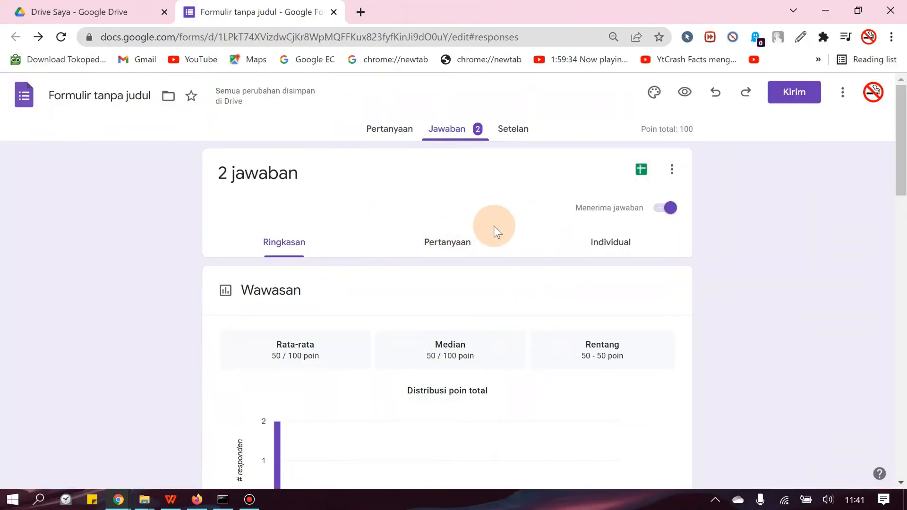
{"action": "scroll", "coordinate": [474, 251], "scroll_direction": "down", "scroll_amount": 7}
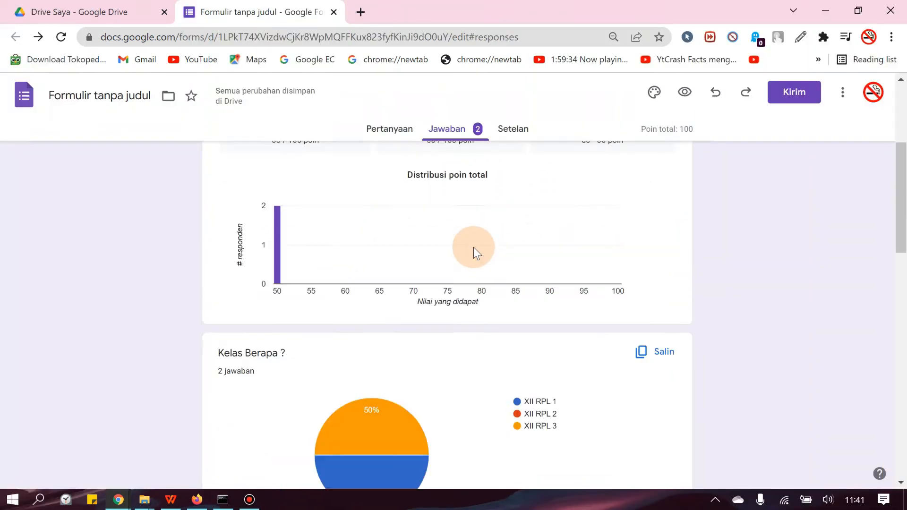
{"action": "scroll", "coordinate": [474, 250], "scroll_direction": "up", "scroll_amount": 7}
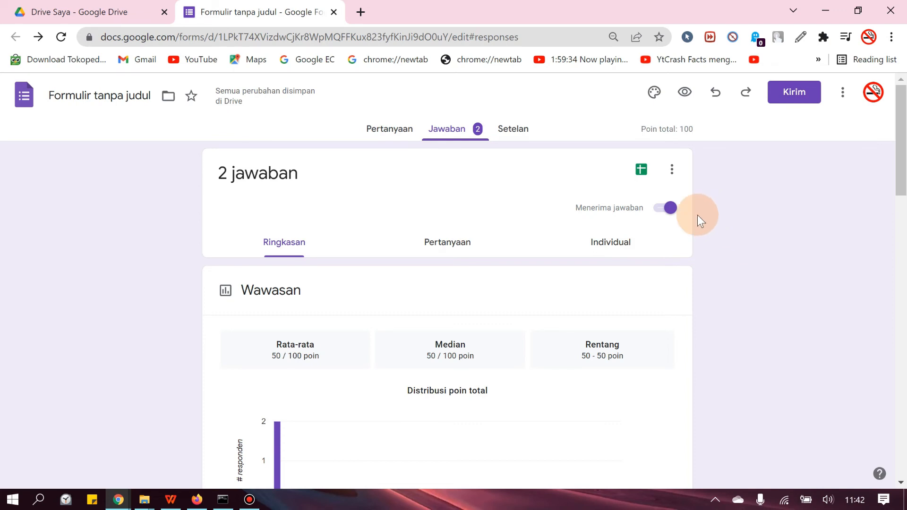
Step: Set the form's theme colour to orange and insert the colourful capsules image from Kantor dan Sekolah as its header
{"action": "left_click", "coordinate": [655, 94]}
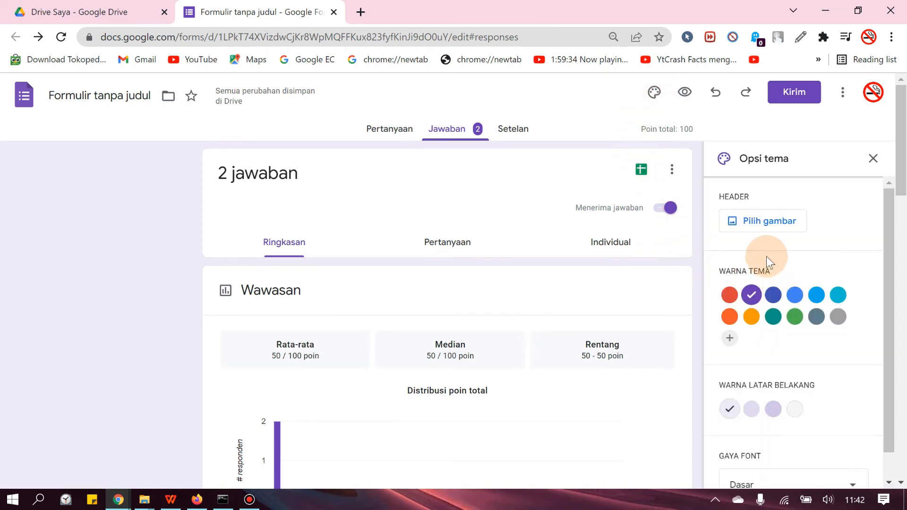
{"action": "left_click", "coordinate": [731, 316]}
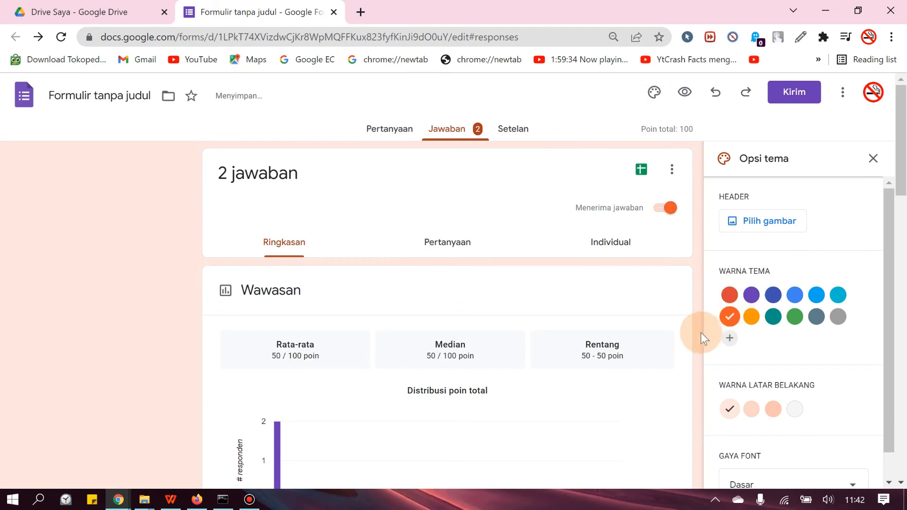
{"action": "left_click", "coordinate": [784, 226]}
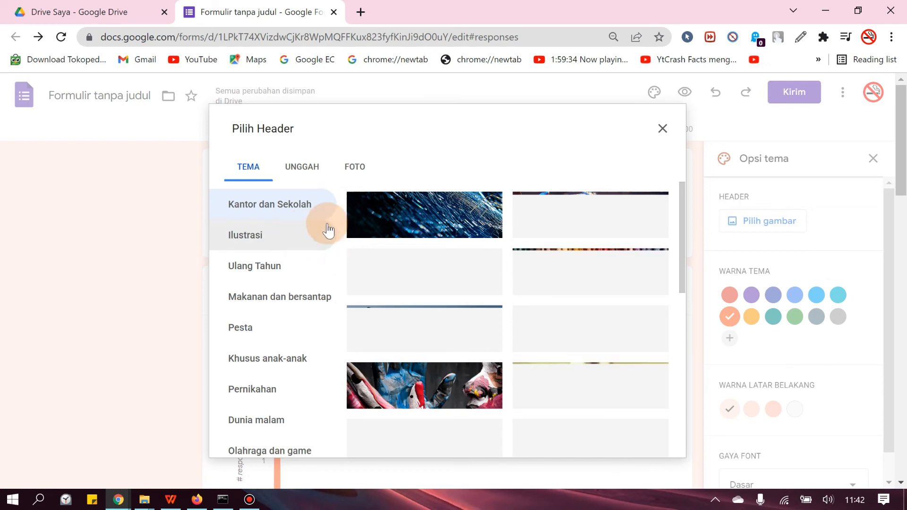
{"action": "left_click", "coordinate": [302, 170]}
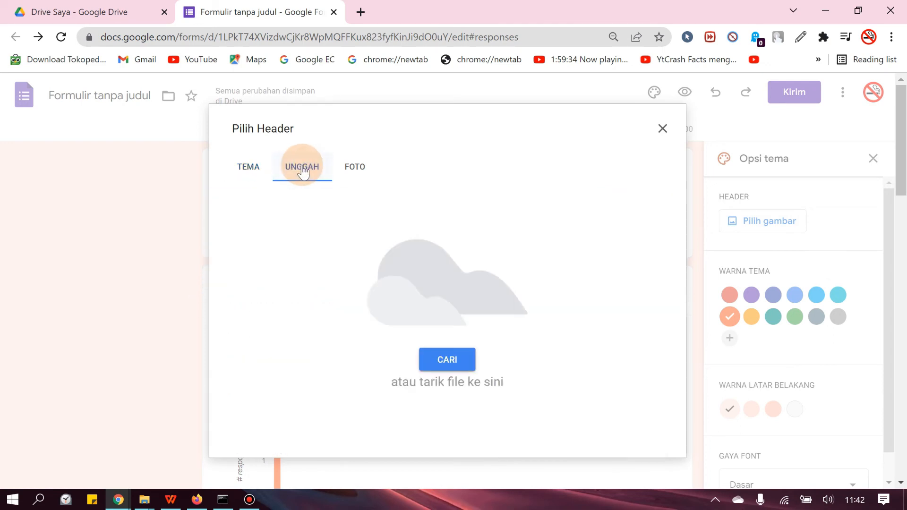
{"action": "left_click", "coordinate": [356, 168]}
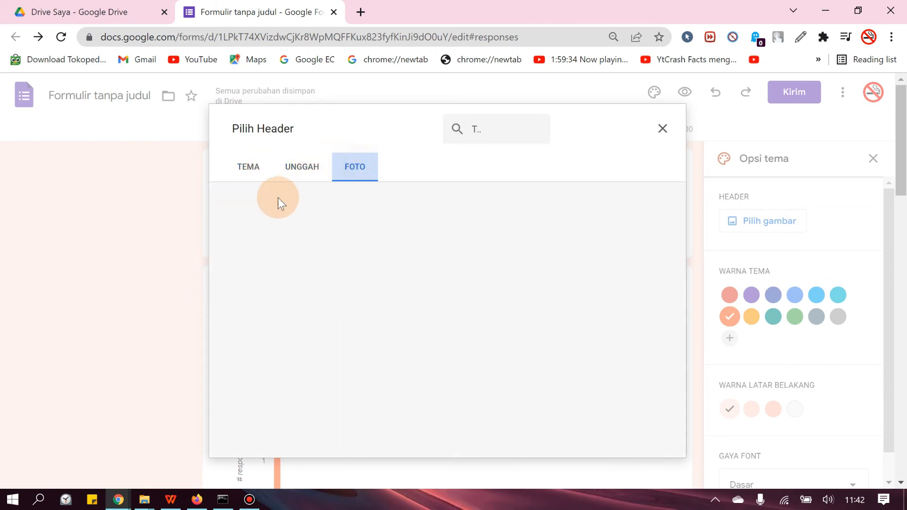
{"action": "left_click", "coordinate": [252, 183]}
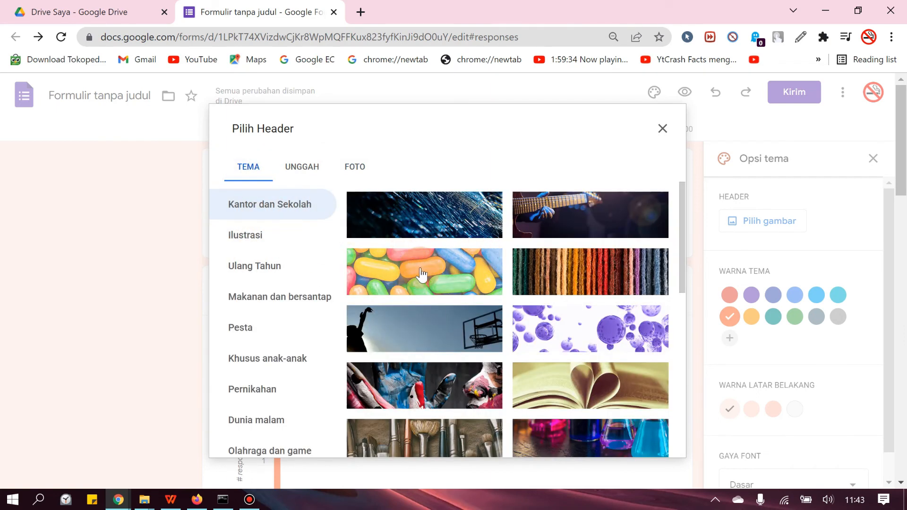
{"action": "left_click", "coordinate": [444, 268]}
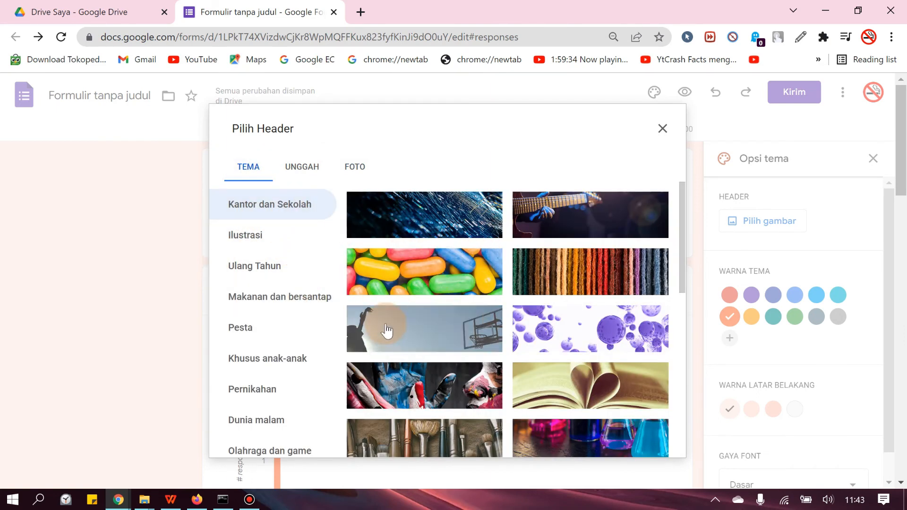
{"action": "left_click", "coordinate": [645, 442]}
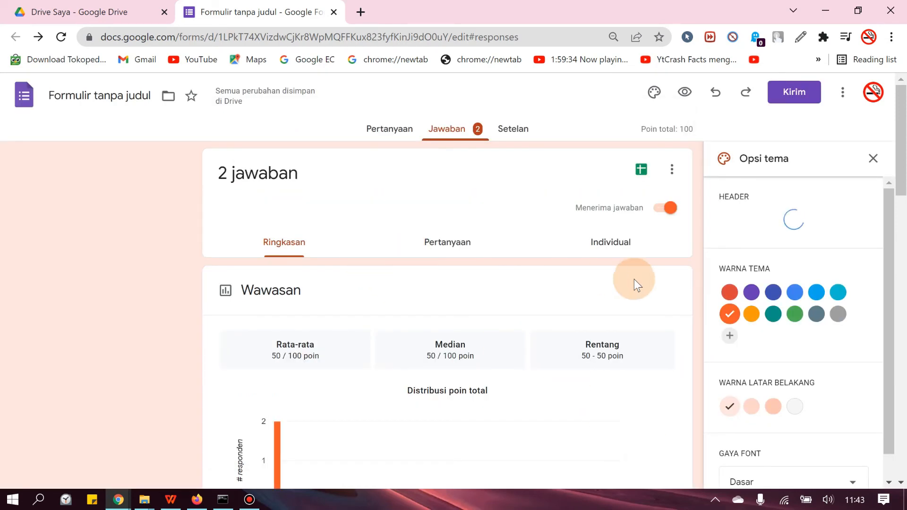
Step: Return to the form's questions and change the theme colour to brown
{"action": "scroll", "coordinate": [533, 270], "scroll_direction": "down", "scroll_amount": 2}
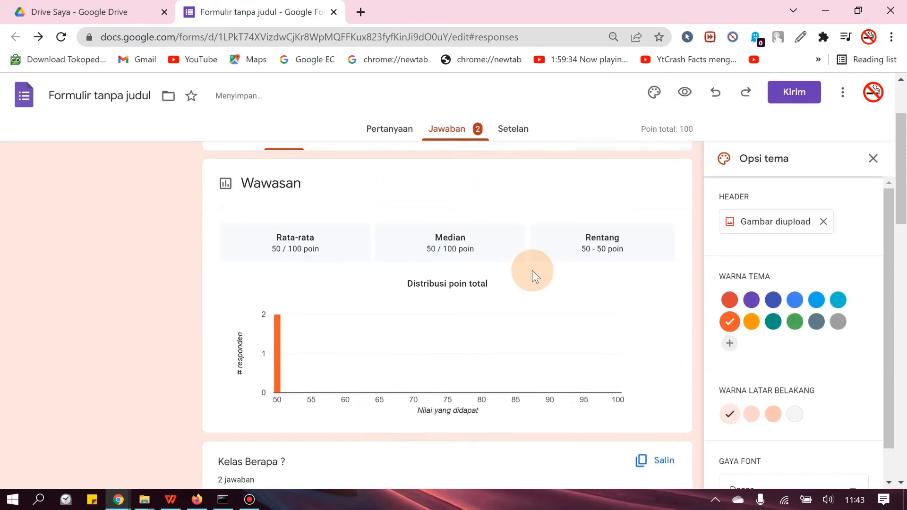
{"action": "scroll", "coordinate": [534, 274], "scroll_direction": "up", "scroll_amount": 2}
{"action": "scroll", "coordinate": [534, 274], "scroll_direction": "down", "scroll_amount": 4}
{"action": "scroll", "coordinate": [534, 274], "scroll_direction": "down", "scroll_amount": 12}
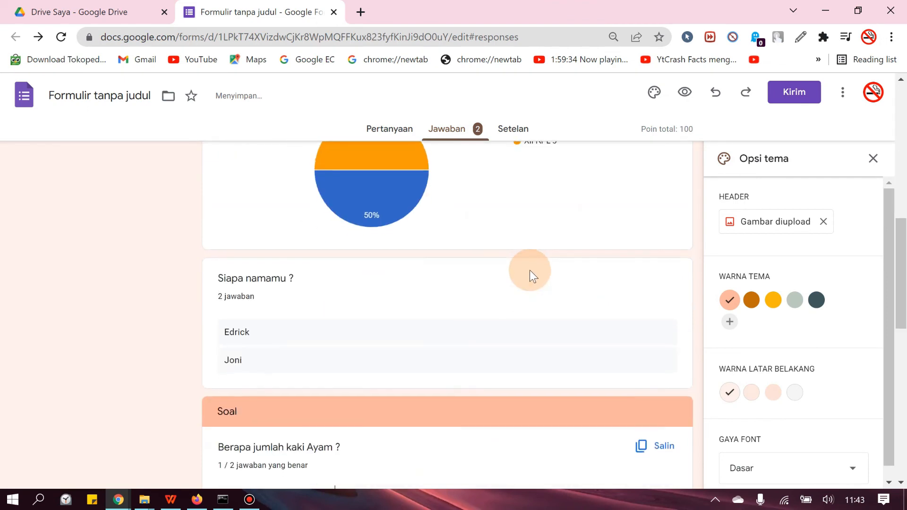
{"action": "scroll", "coordinate": [528, 268], "scroll_direction": "up", "scroll_amount": 14}
{"action": "scroll", "coordinate": [529, 268], "scroll_direction": "up", "scroll_amount": 3}
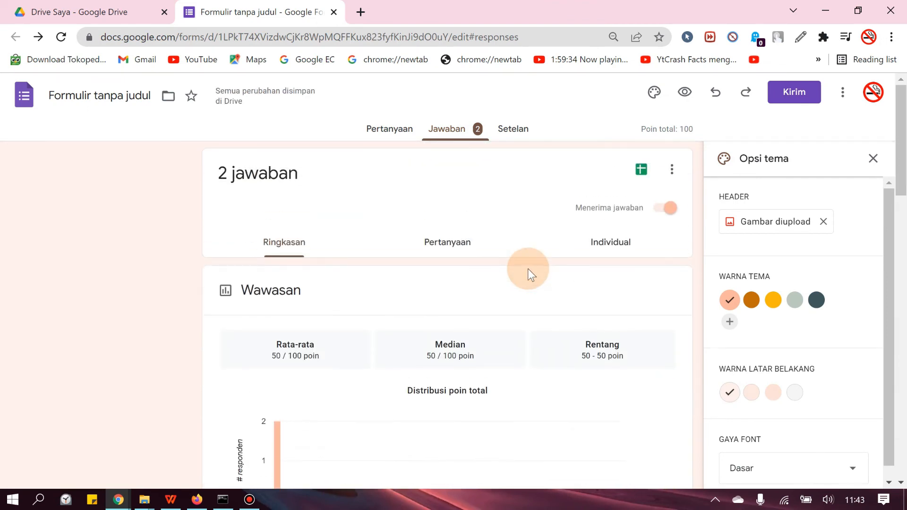
{"action": "left_click", "coordinate": [380, 128]}
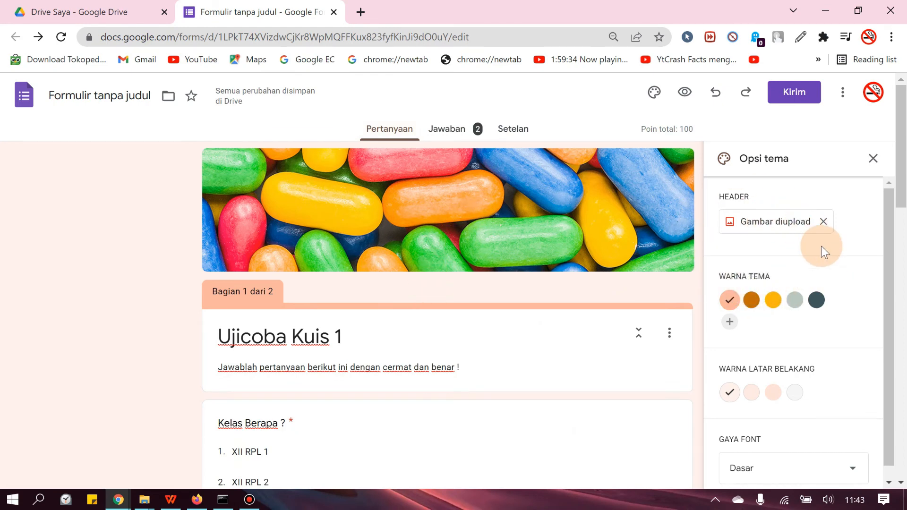
{"action": "scroll", "coordinate": [804, 251], "scroll_direction": "down", "scroll_amount": 1}
{"action": "left_click", "coordinate": [752, 288]}
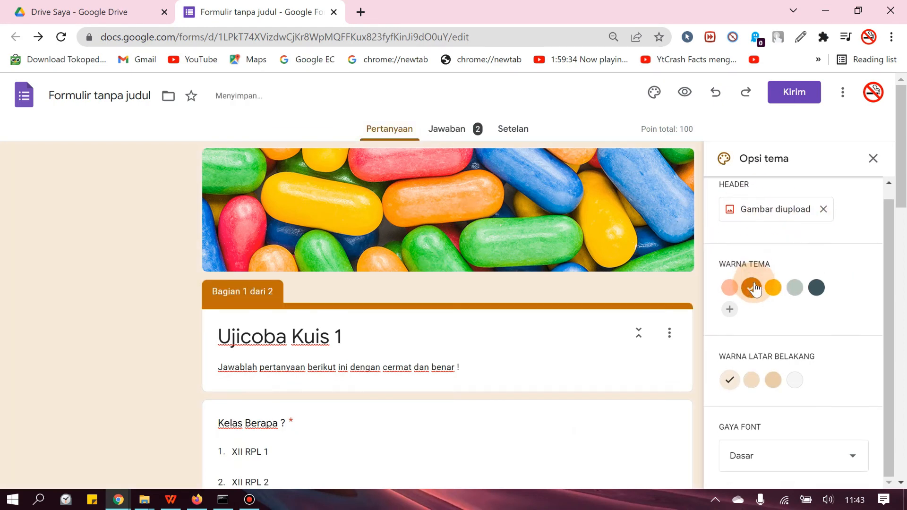
Step: Try the Dekoratif, Lucu and Formal font styles on the form's theme
{"action": "scroll", "coordinate": [760, 280], "scroll_direction": "down", "scroll_amount": 4}
{"action": "scroll", "coordinate": [811, 290], "scroll_direction": "down", "scroll_amount": 7}
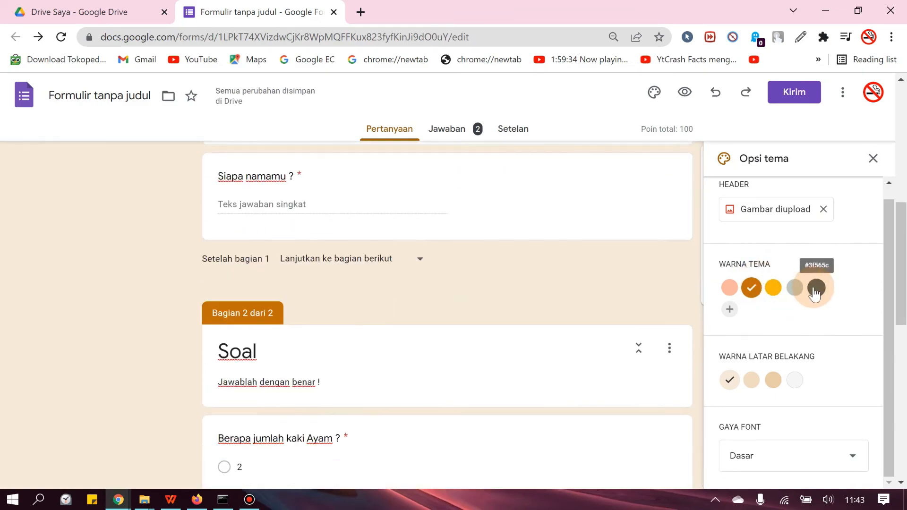
{"action": "left_click", "coordinate": [778, 454]}
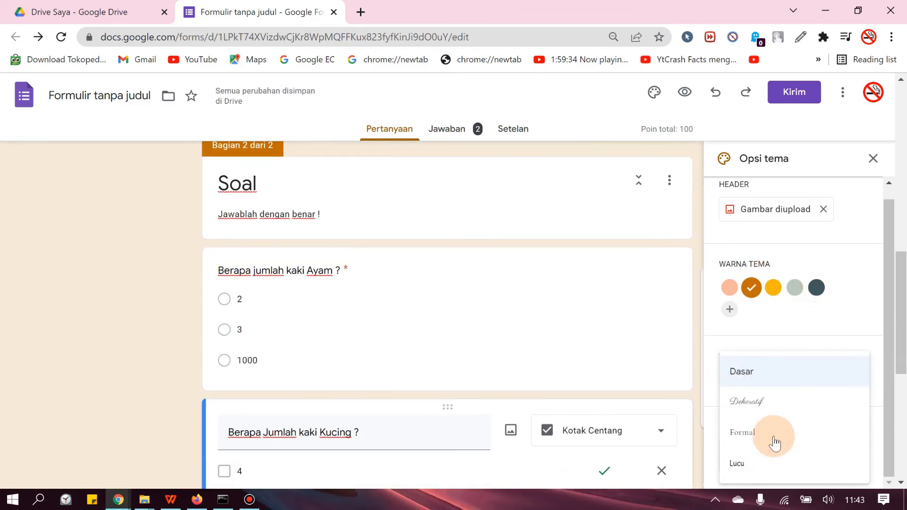
{"action": "left_click", "coordinate": [764, 403]}
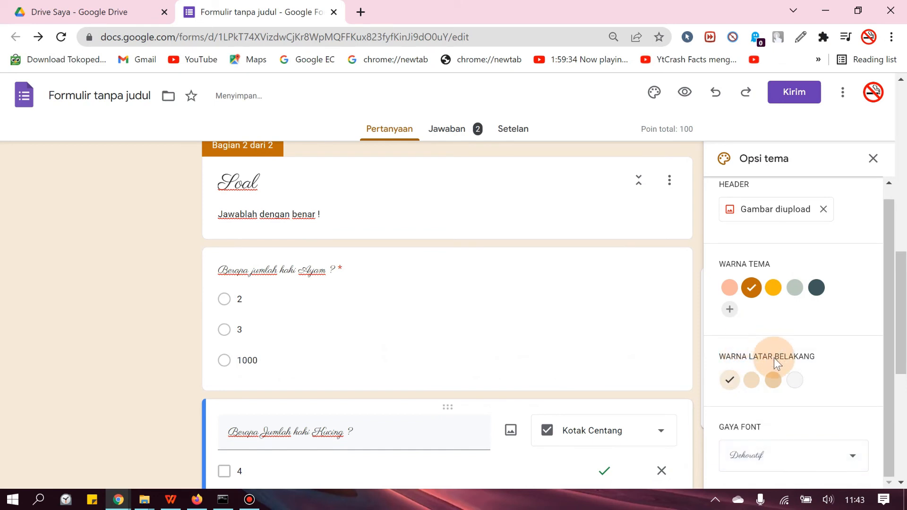
{"action": "left_click", "coordinate": [791, 449]}
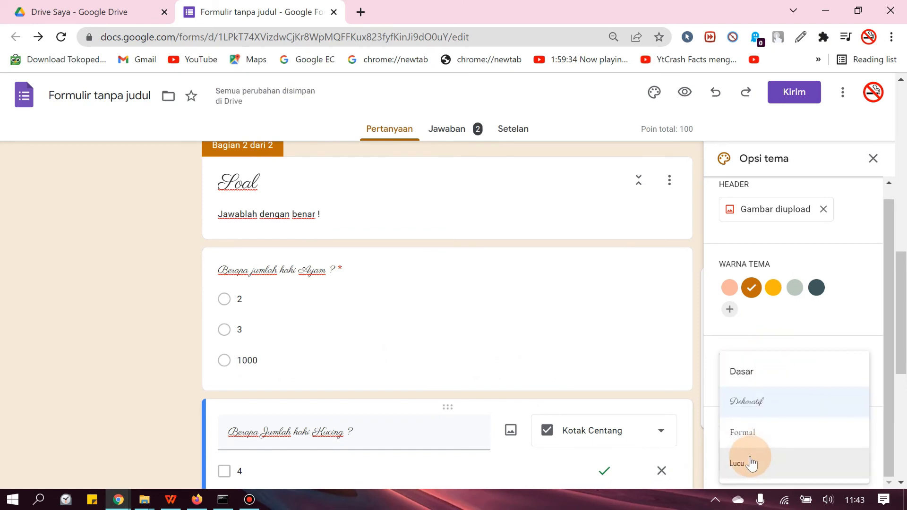
{"action": "left_click", "coordinate": [746, 466]}
{"action": "left_click", "coordinate": [780, 454]}
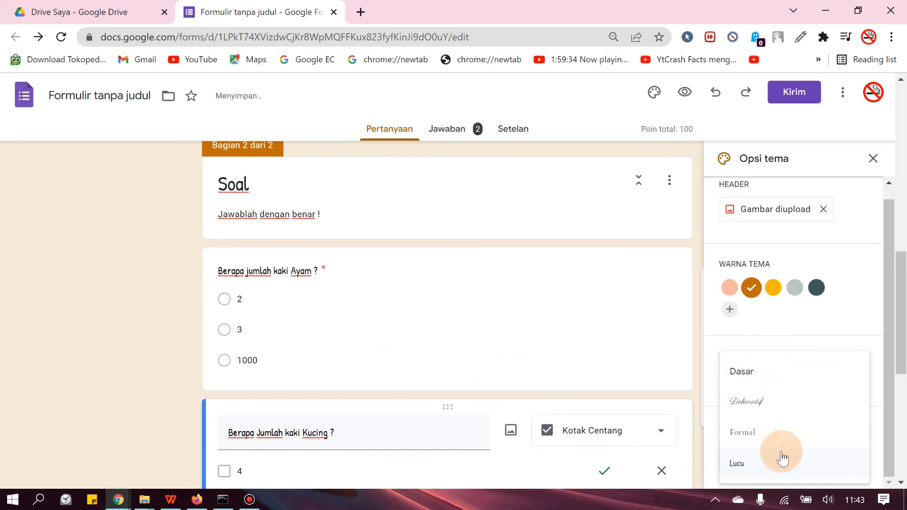
{"action": "left_click", "coordinate": [762, 431]}
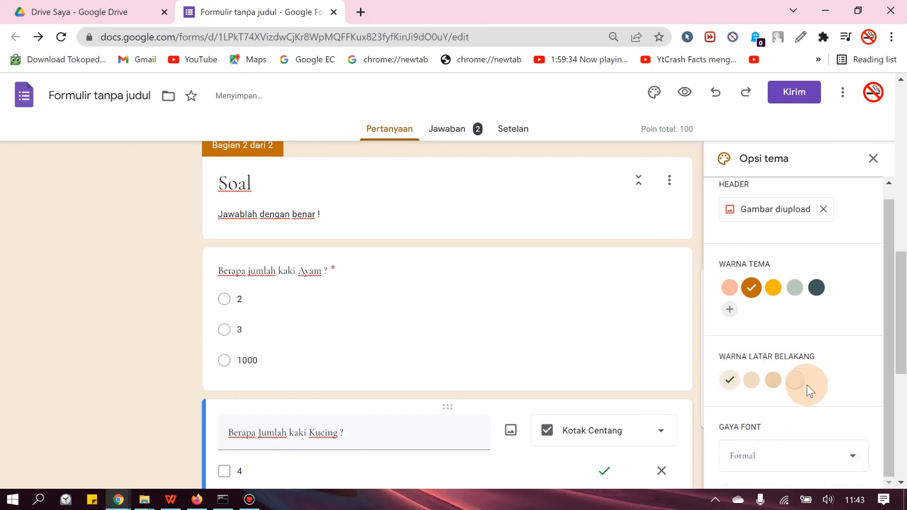
Step: Set the form theme's font style to Lucu
{"action": "left_click", "coordinate": [782, 454]}
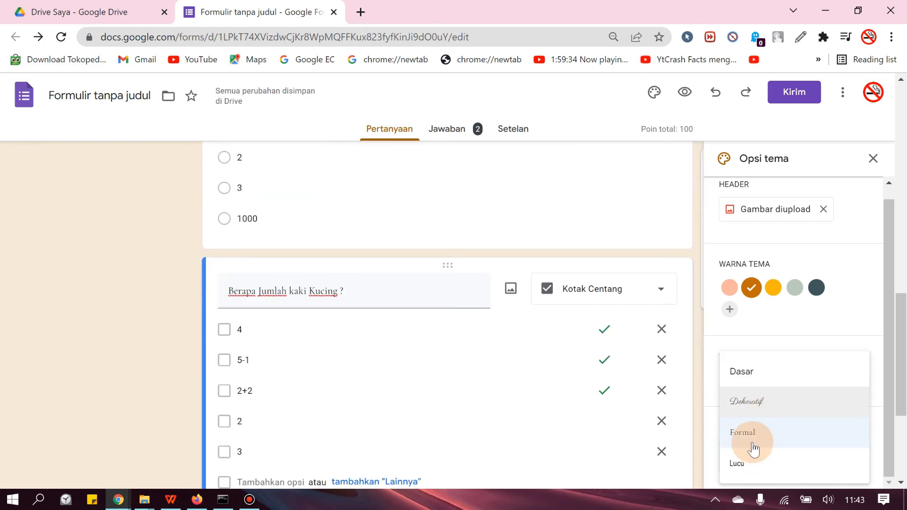
{"action": "left_click", "coordinate": [744, 458]}
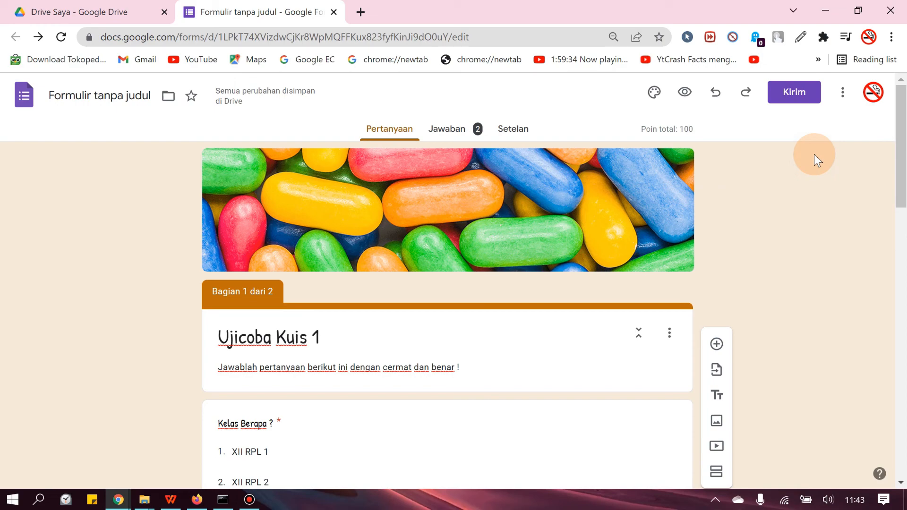
Step: Open the form's sending options and choose to share the quiz by link
{"action": "left_click", "coordinate": [787, 97]}
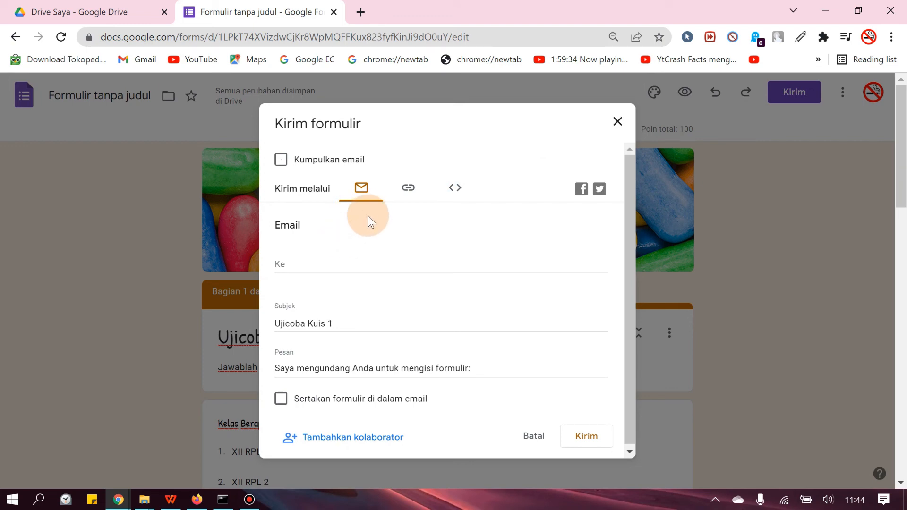
{"action": "left_click", "coordinate": [410, 187]}
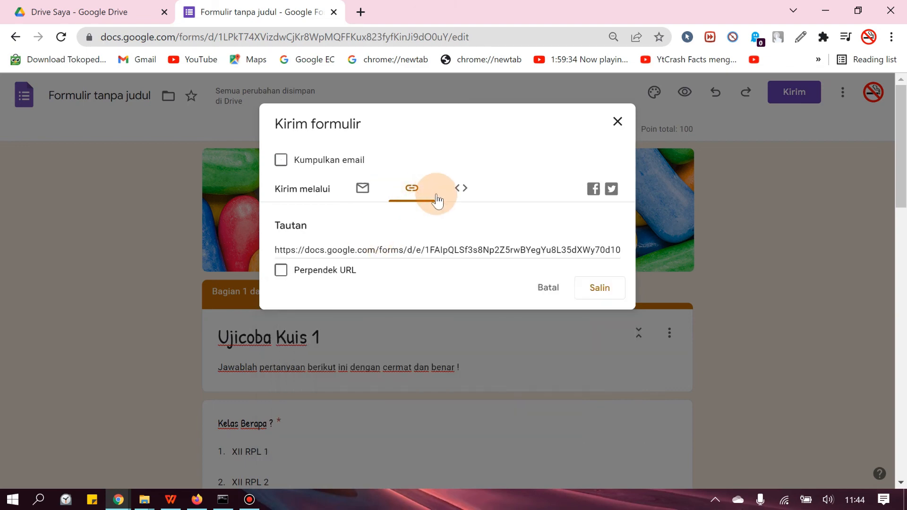